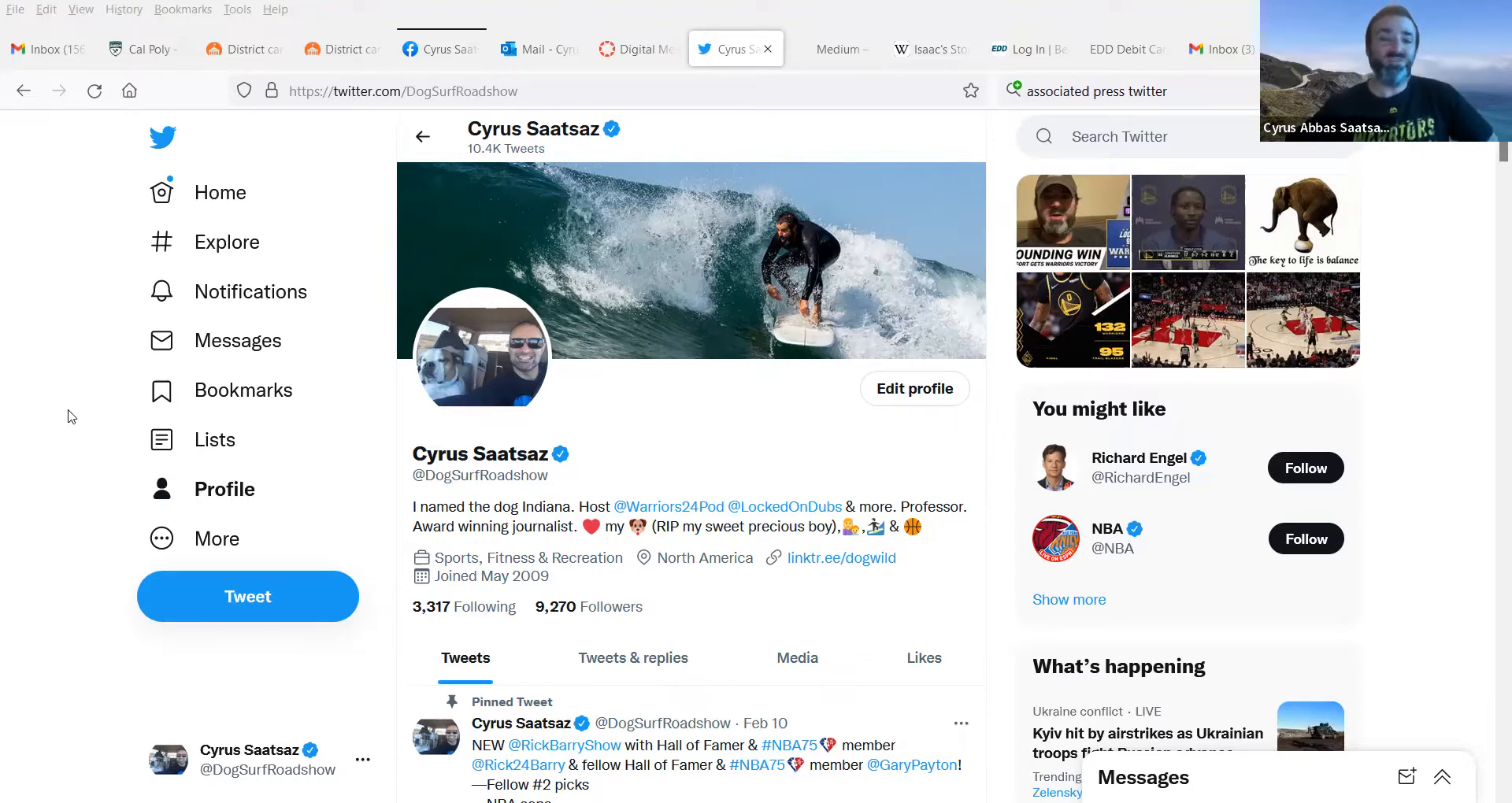
Step: Create a new public Twitter List named JOUR-61, leaving its description empty
{"action": "left_click", "coordinate": [211, 447]}
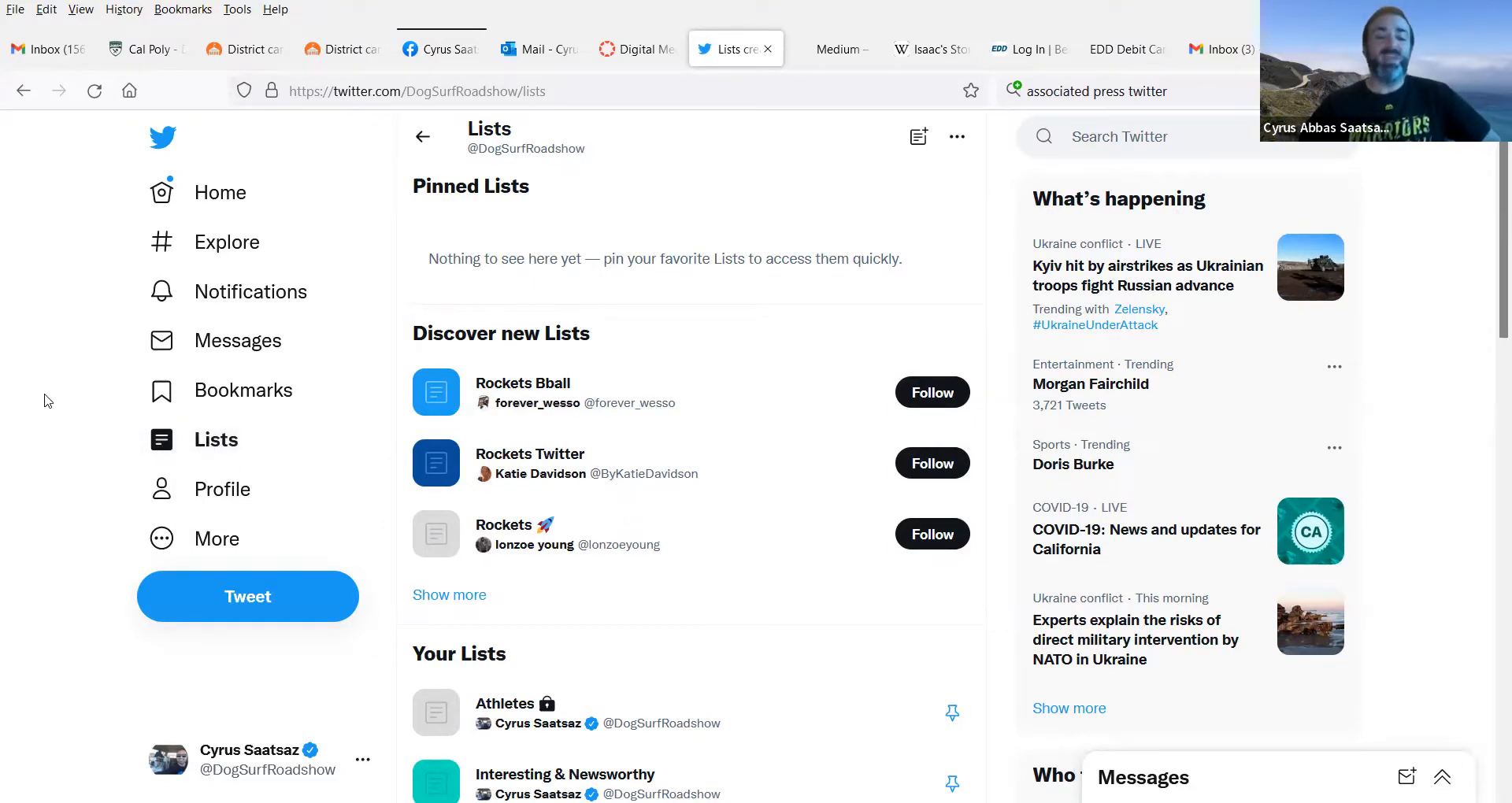
{"action": "left_click", "coordinate": [918, 140]}
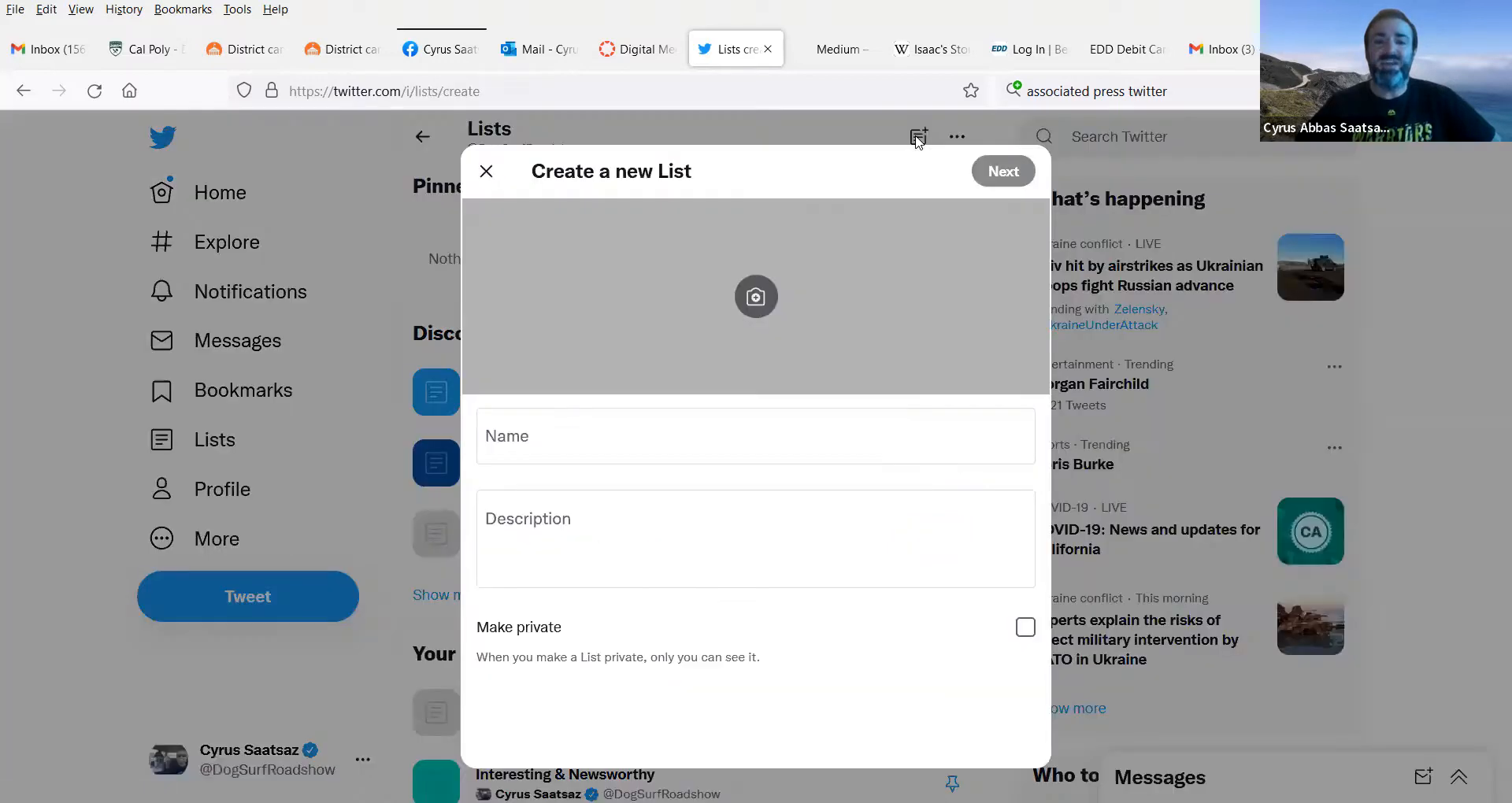
{"action": "left_click", "coordinate": [557, 438]}
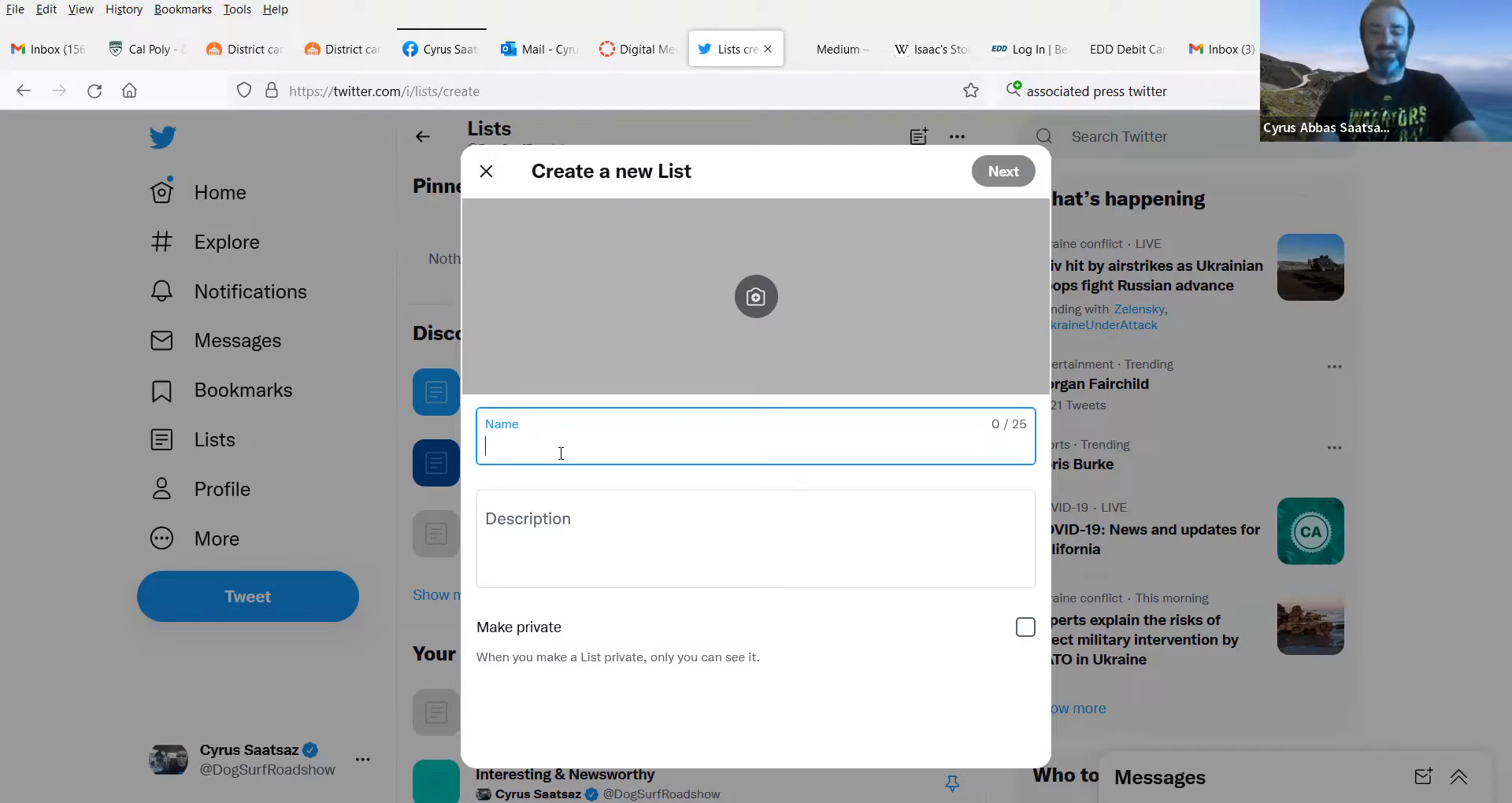
{"action": "type", "text": "JOUR-61"}
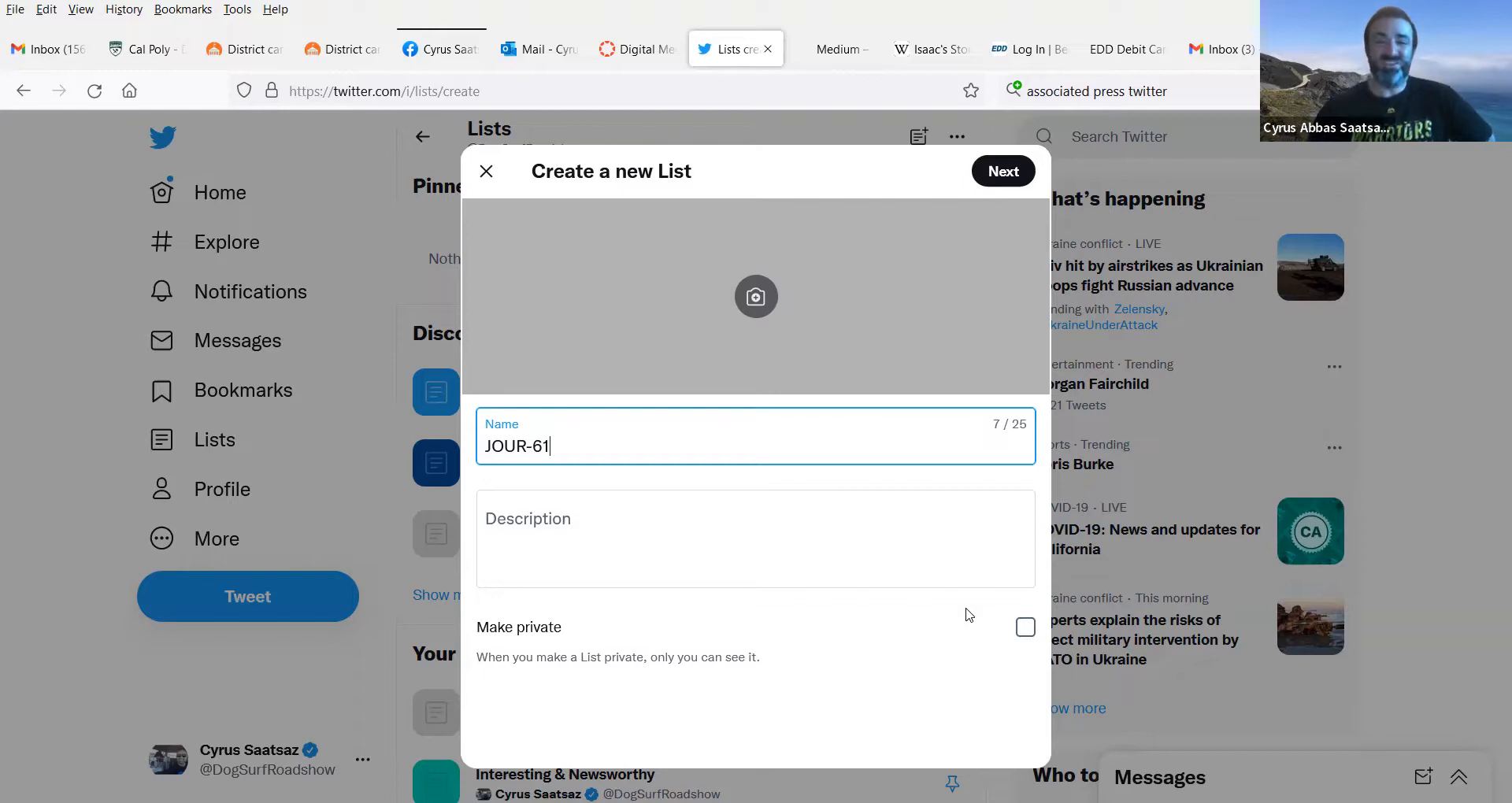
{"action": "left_click", "coordinate": [1009, 179]}
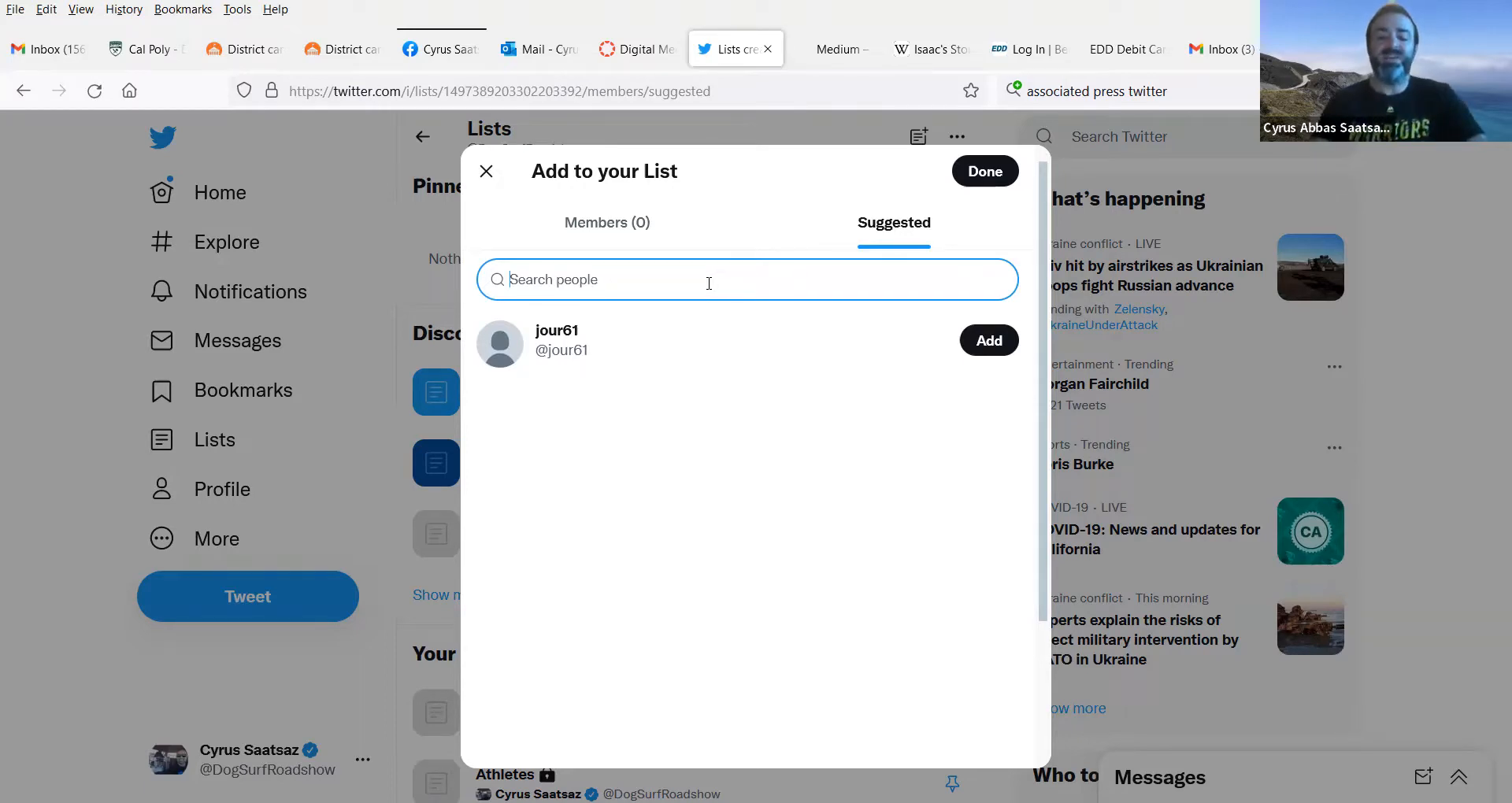
{"action": "type", "text": "associated "}
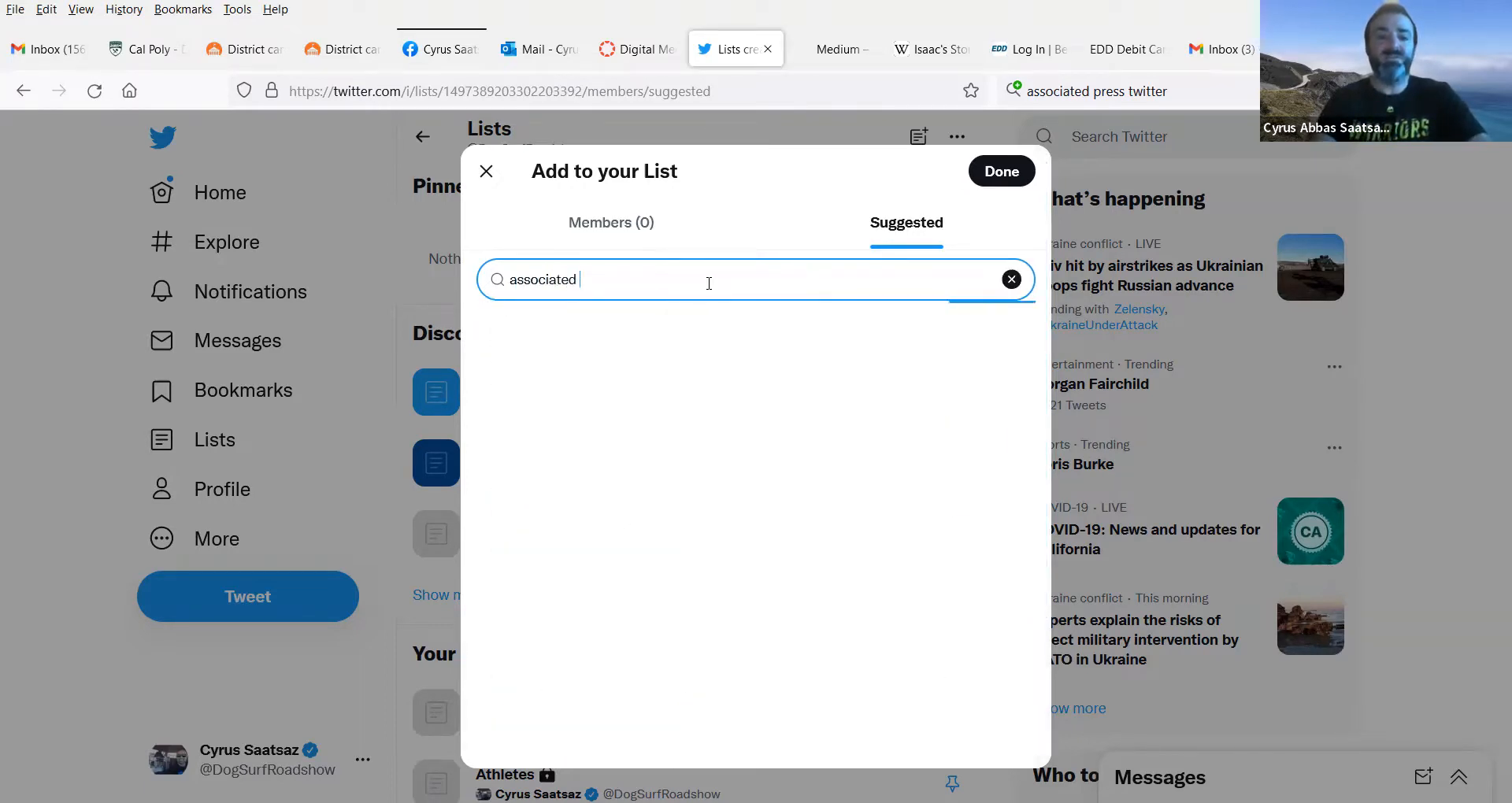
{"action": "type", "text": "press"}
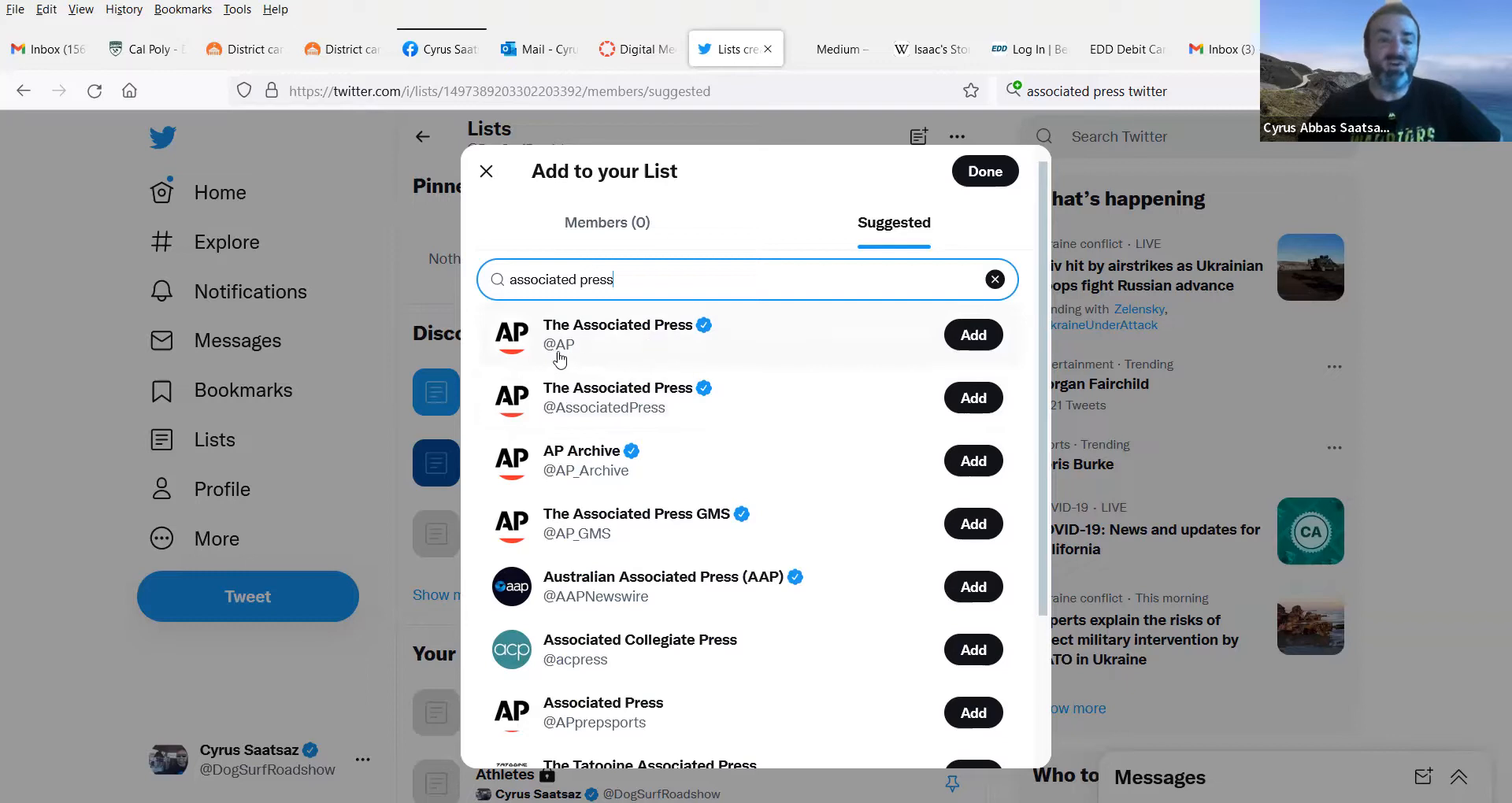
{"action": "left_click", "coordinate": [962, 339]}
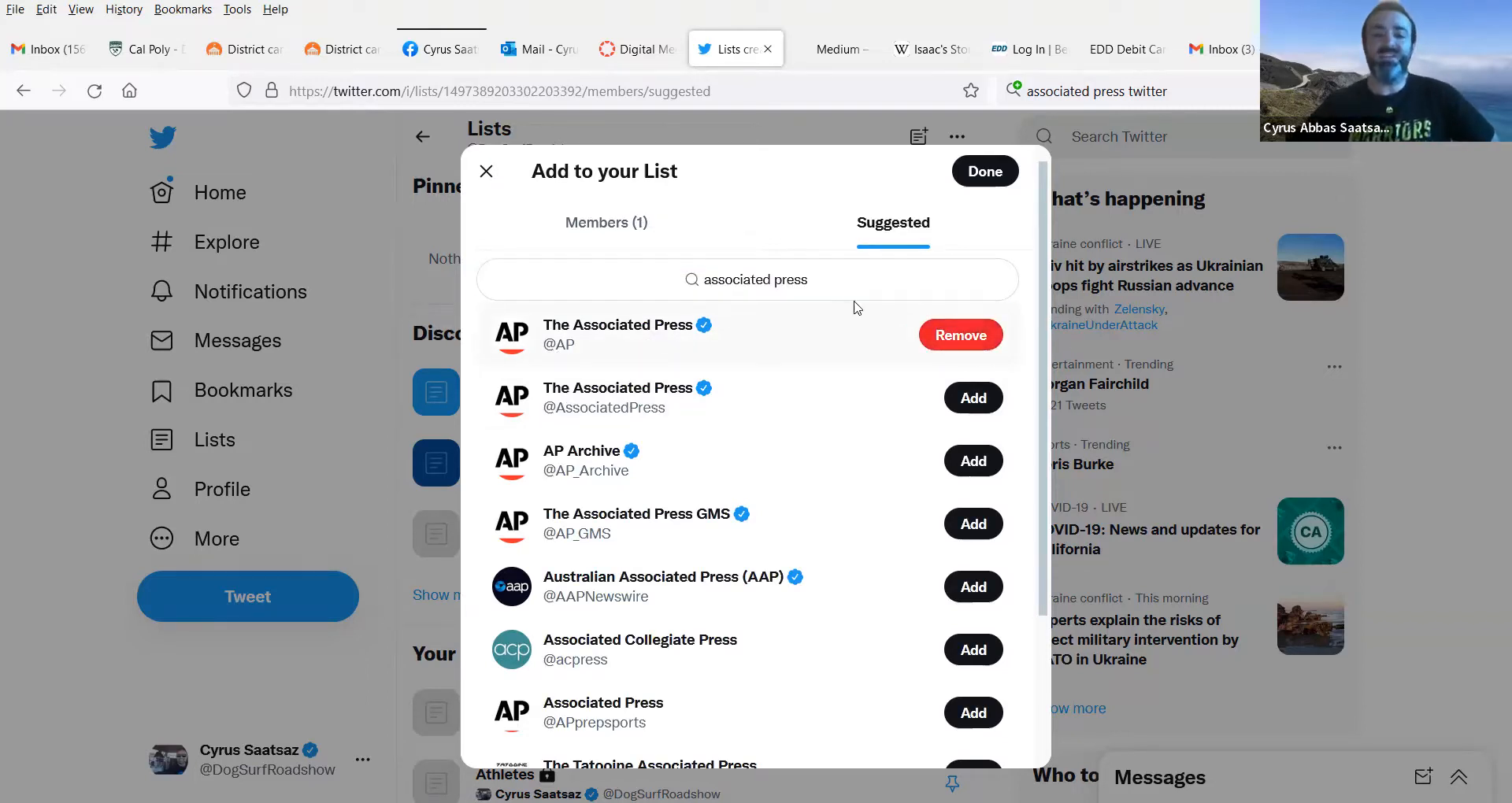
{"action": "left_click", "coordinate": [749, 292]}
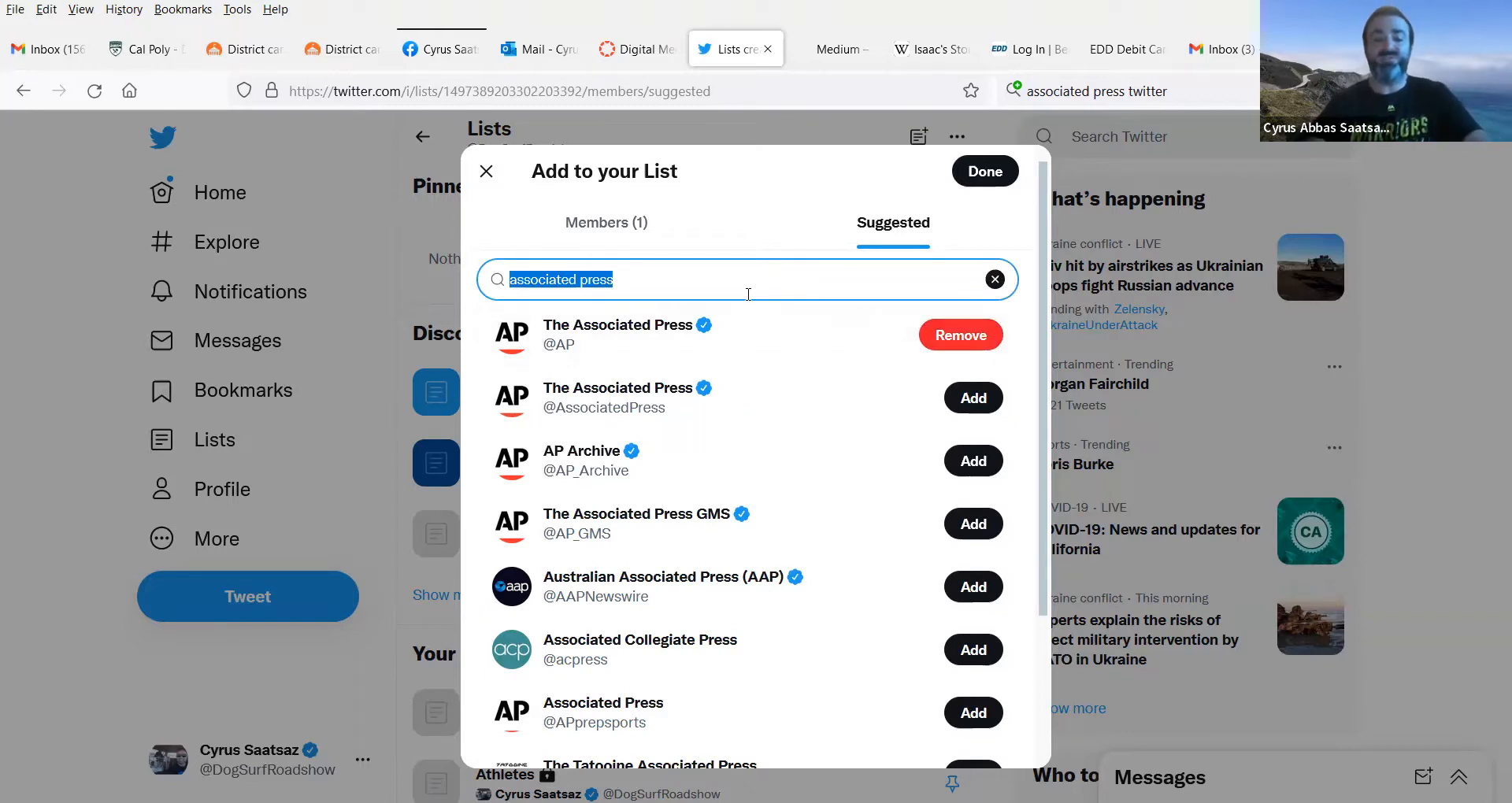
{"action": "type", "text": "reuters"}
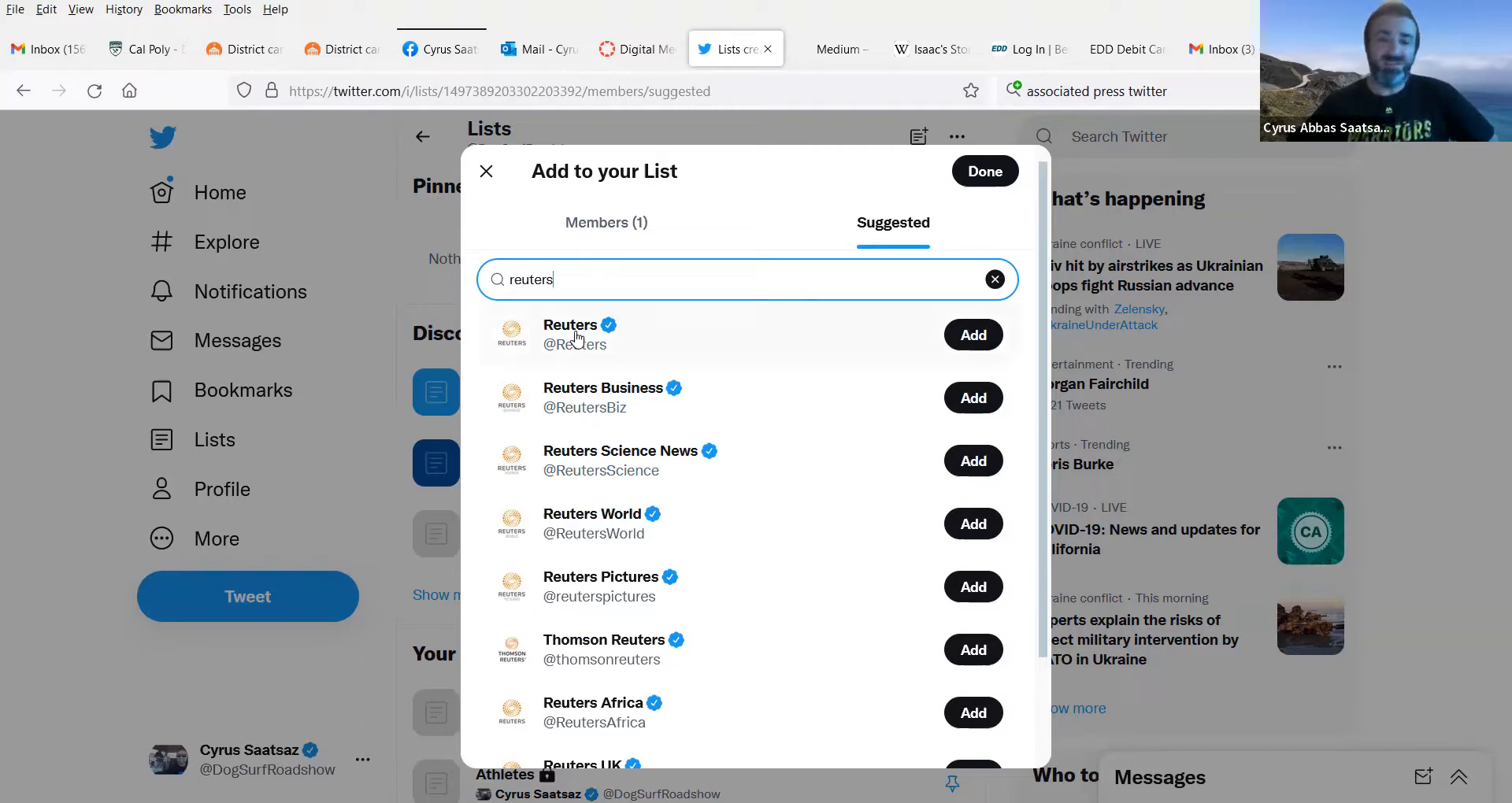
{"action": "left_click", "coordinate": [965, 341]}
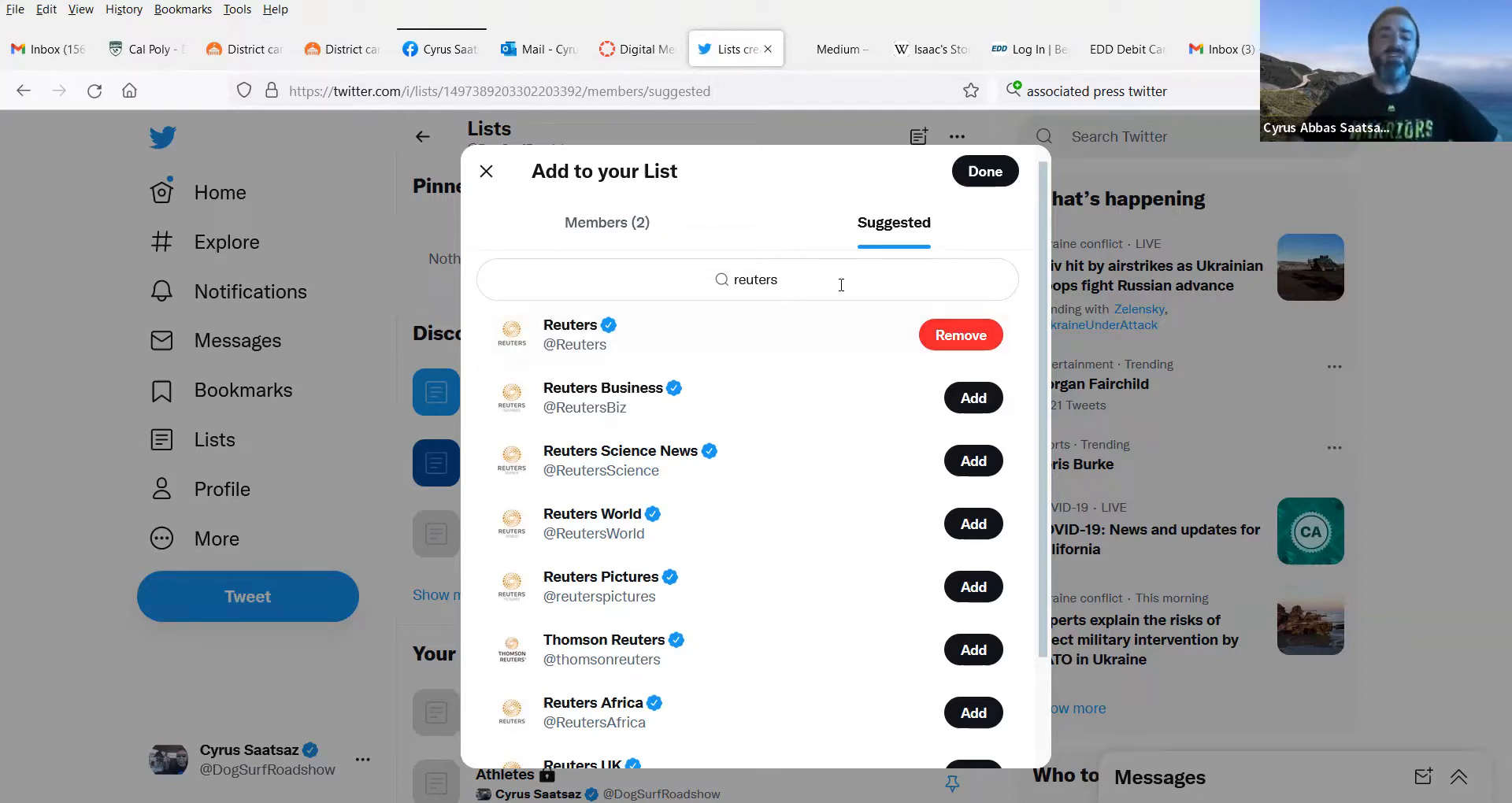
{"action": "left_click", "coordinate": [775, 292]}
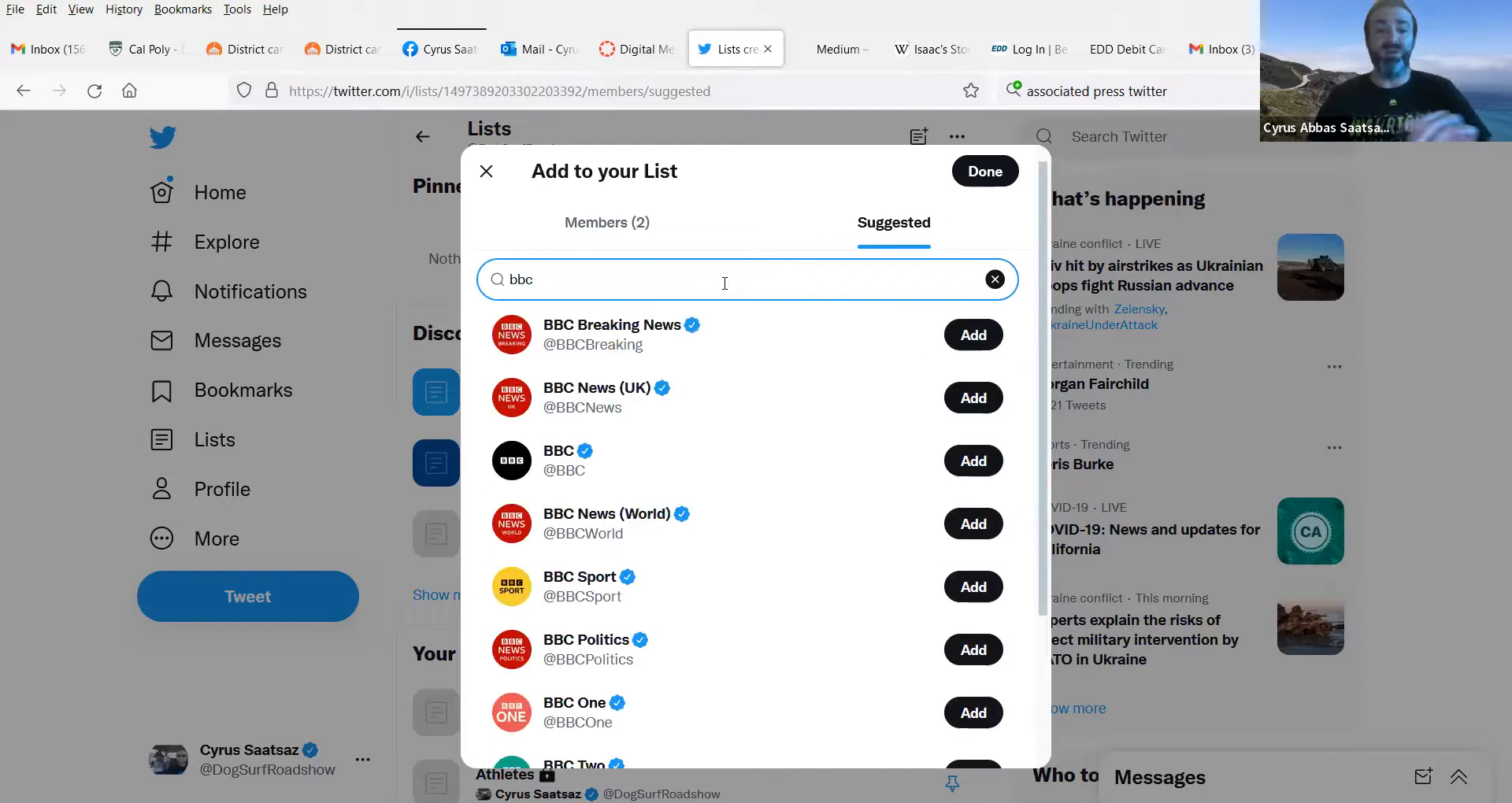
{"action": "left_click", "coordinate": [987, 393]}
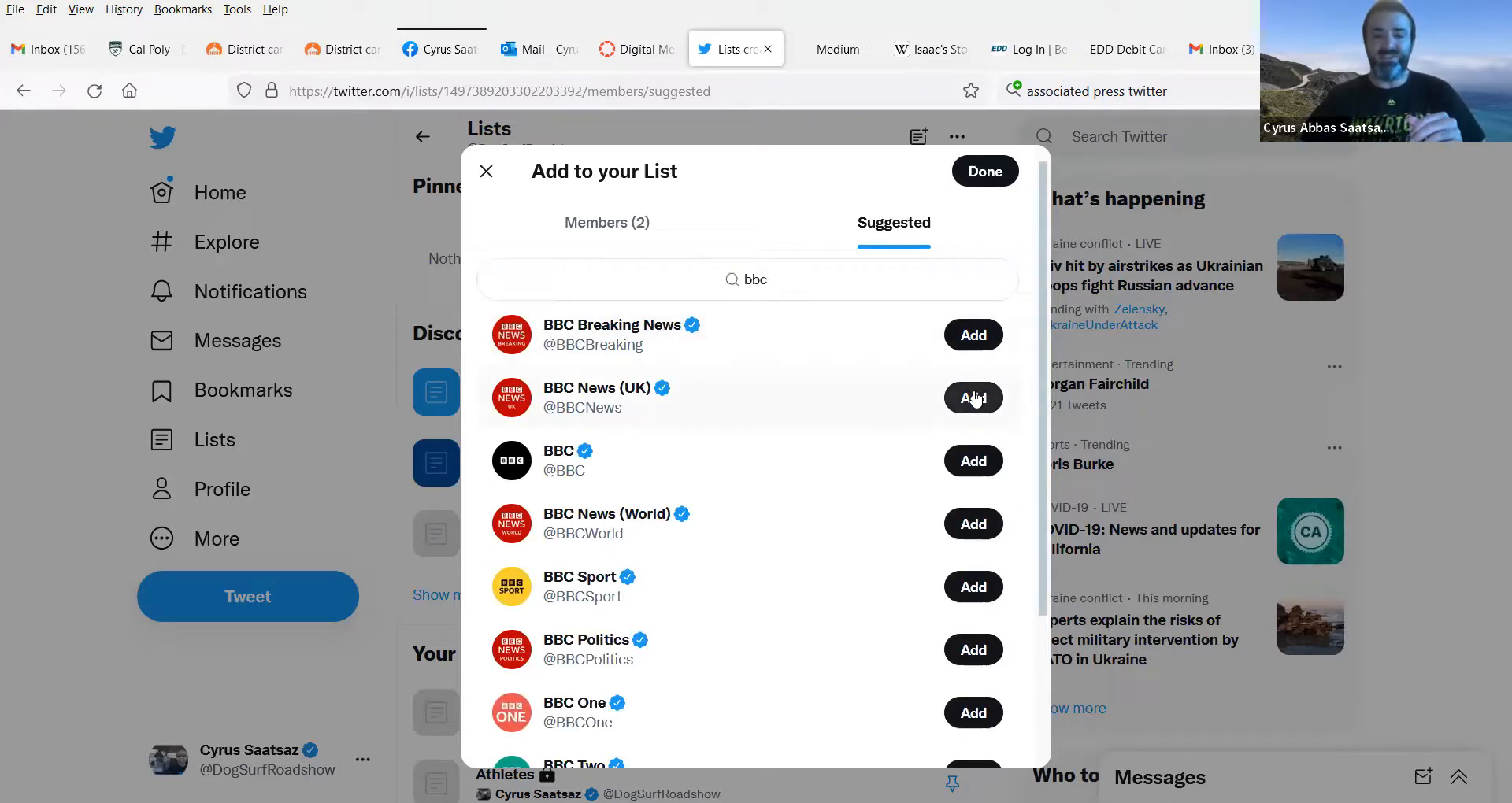
{"action": "left_click", "coordinate": [787, 289]}
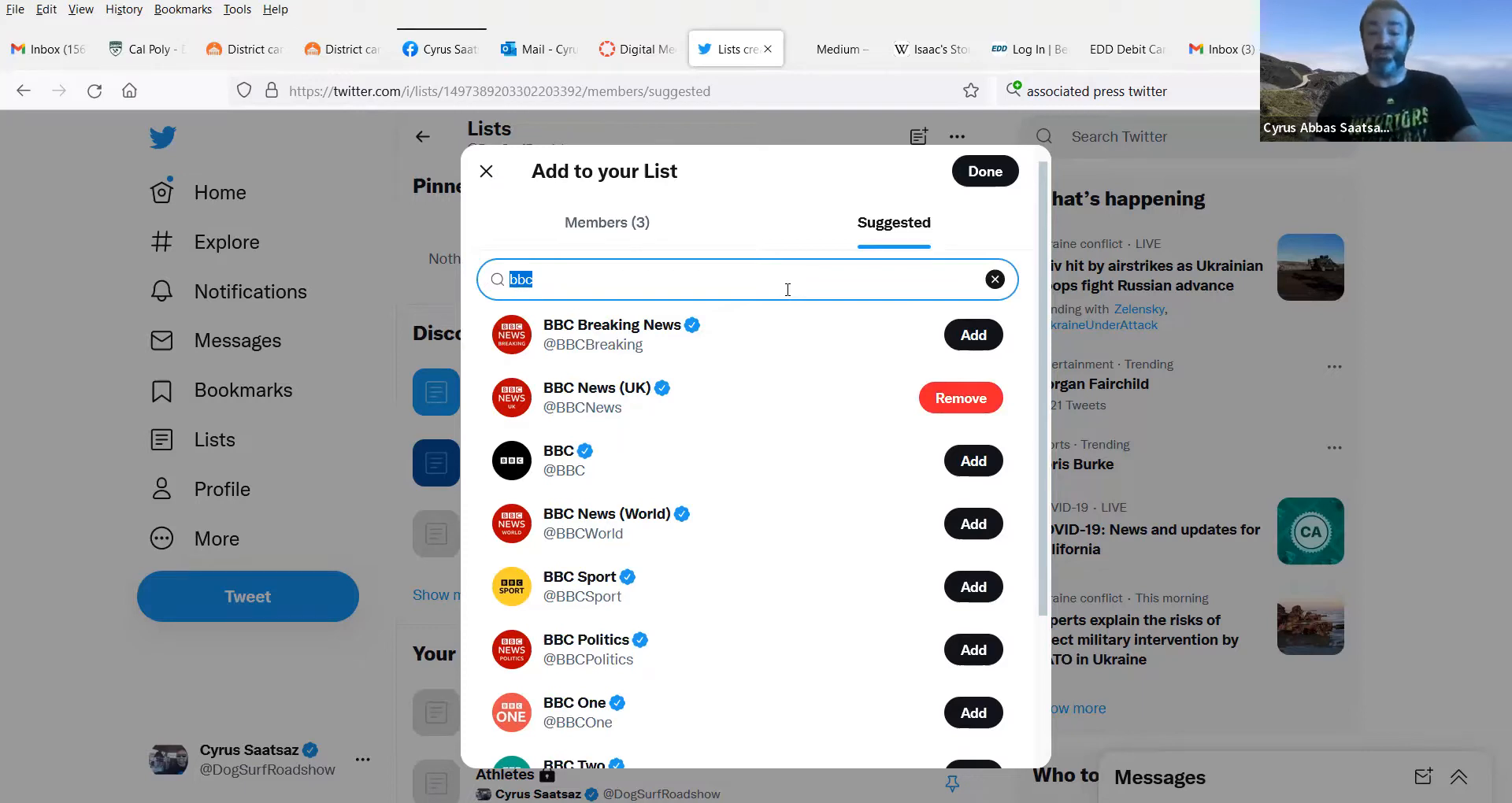
{"action": "type", "text": "new york times"}
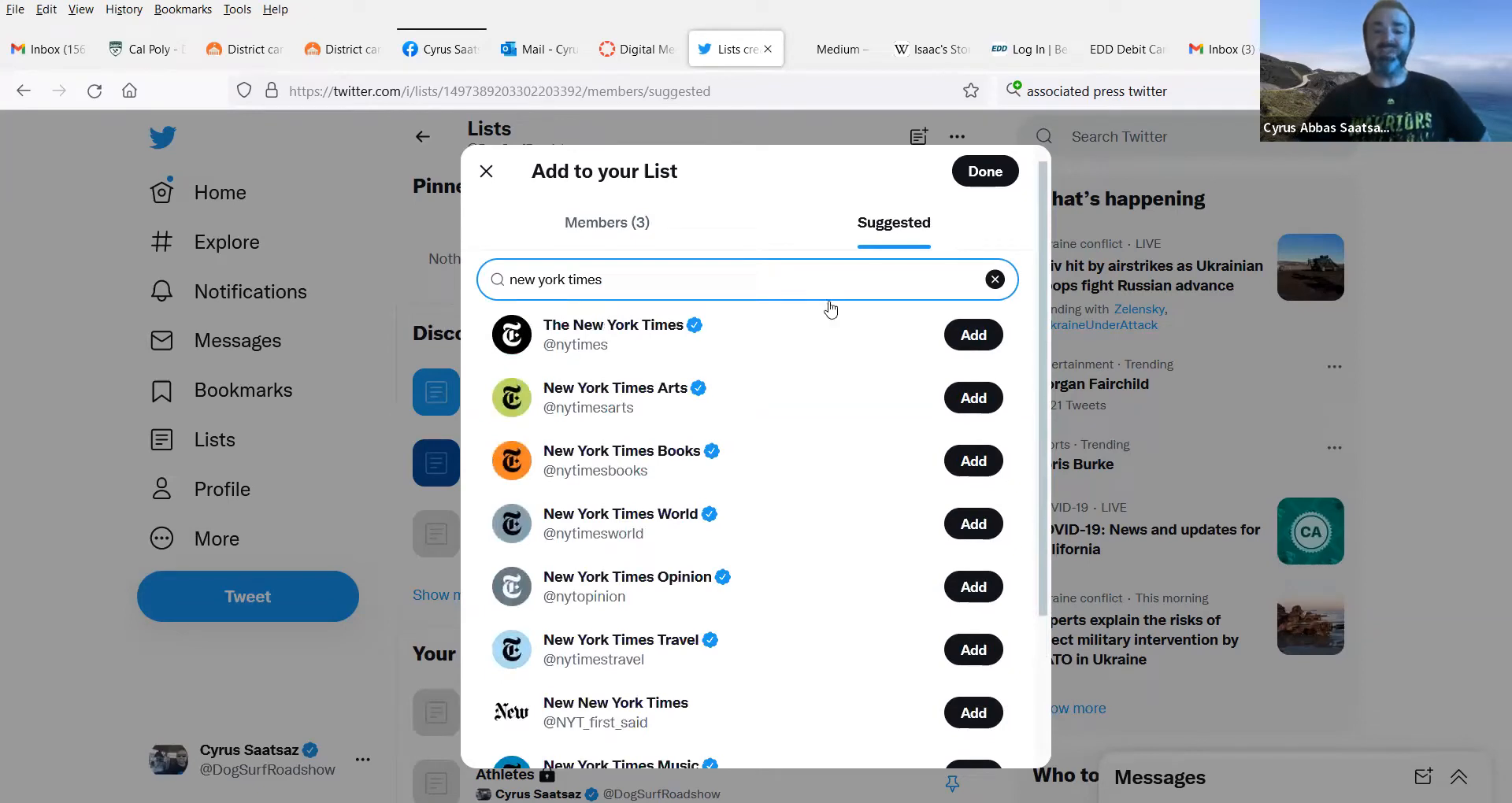
{"action": "left_click", "coordinate": [974, 334]}
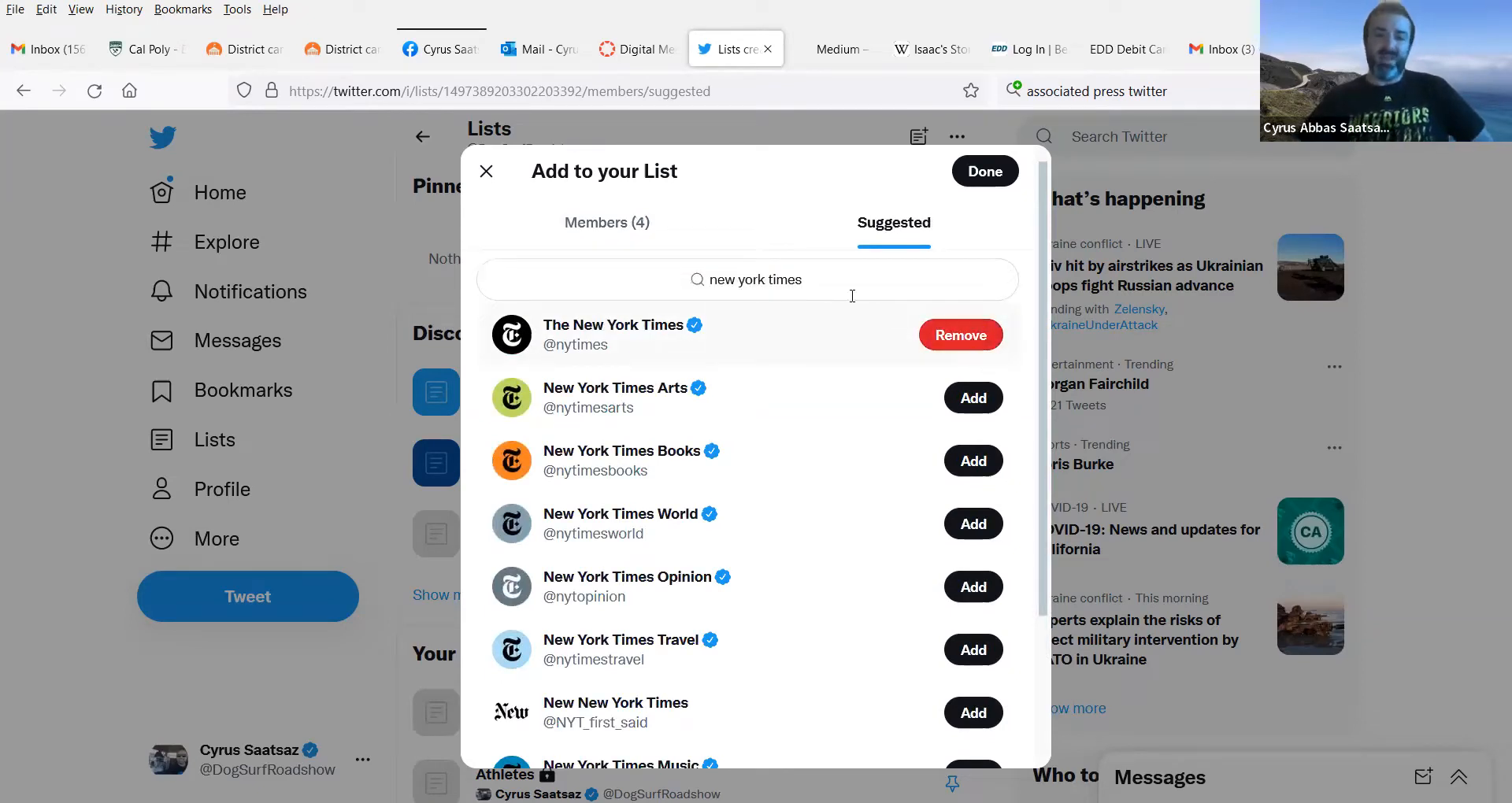
{"action": "left_click", "coordinate": [804, 282]}
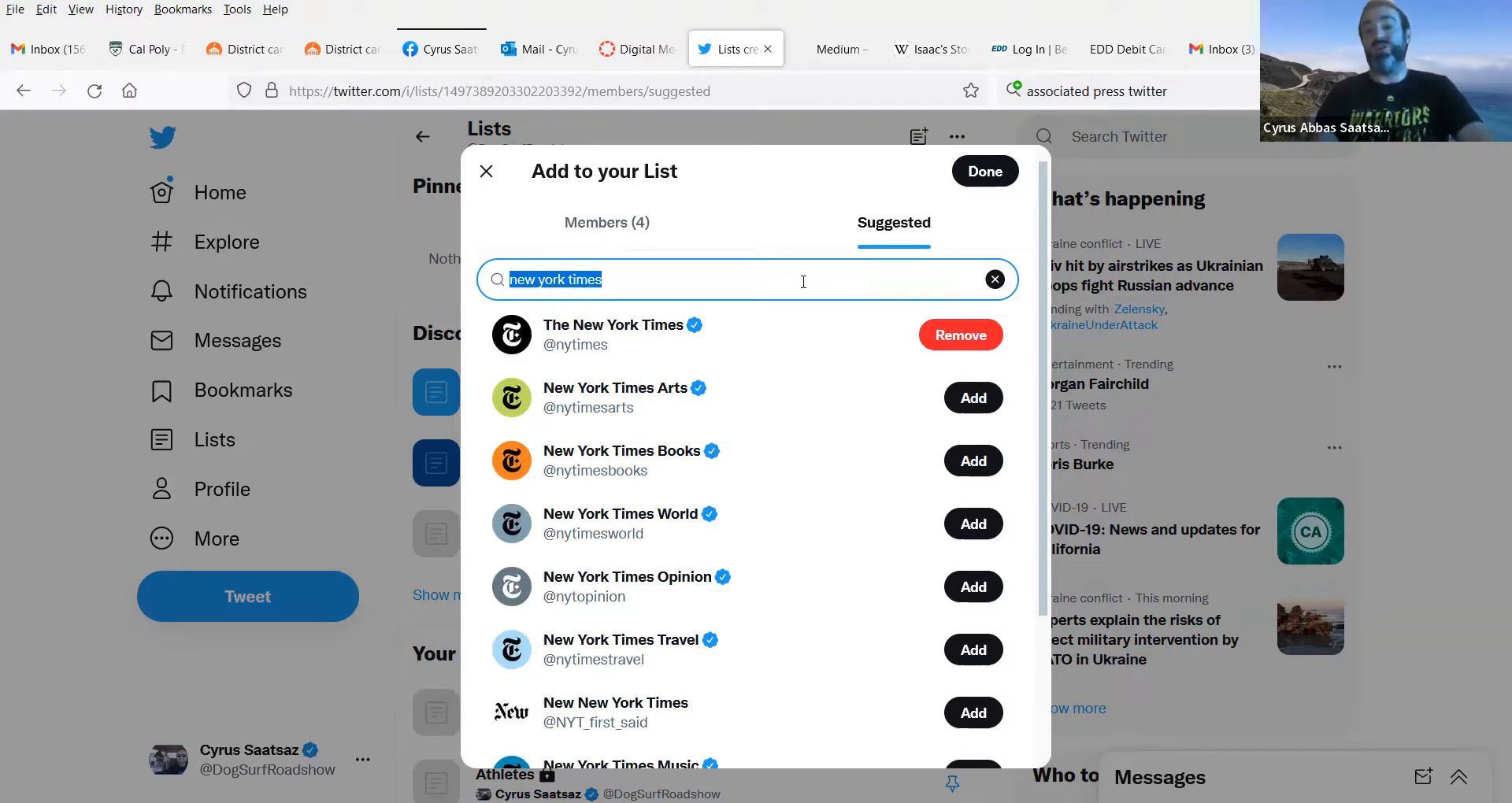
{"action": "type", "text": "san francisco"}
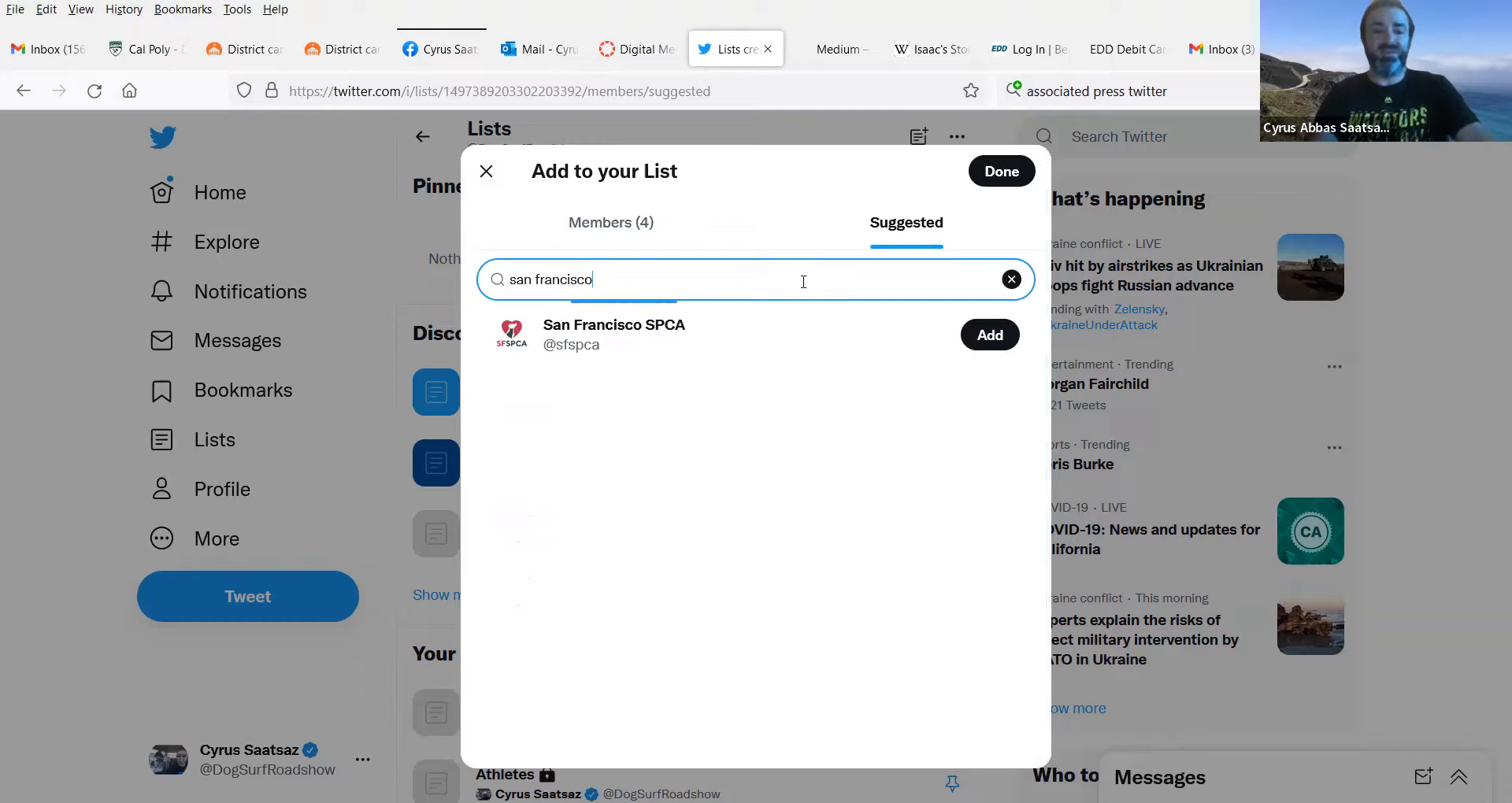
{"action": "type", "text": " chronicle"}
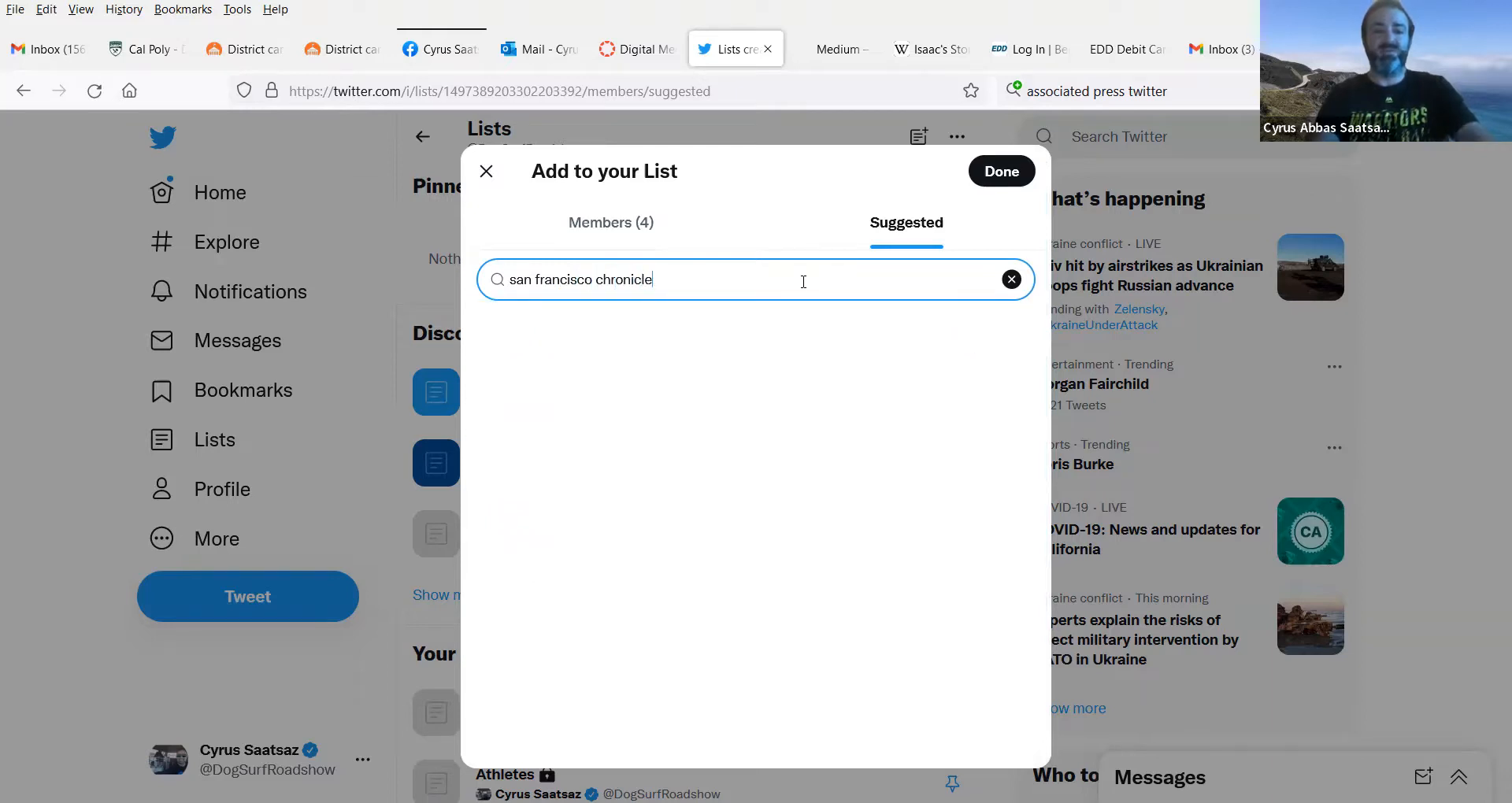
{"action": "left_click", "coordinate": [984, 344]}
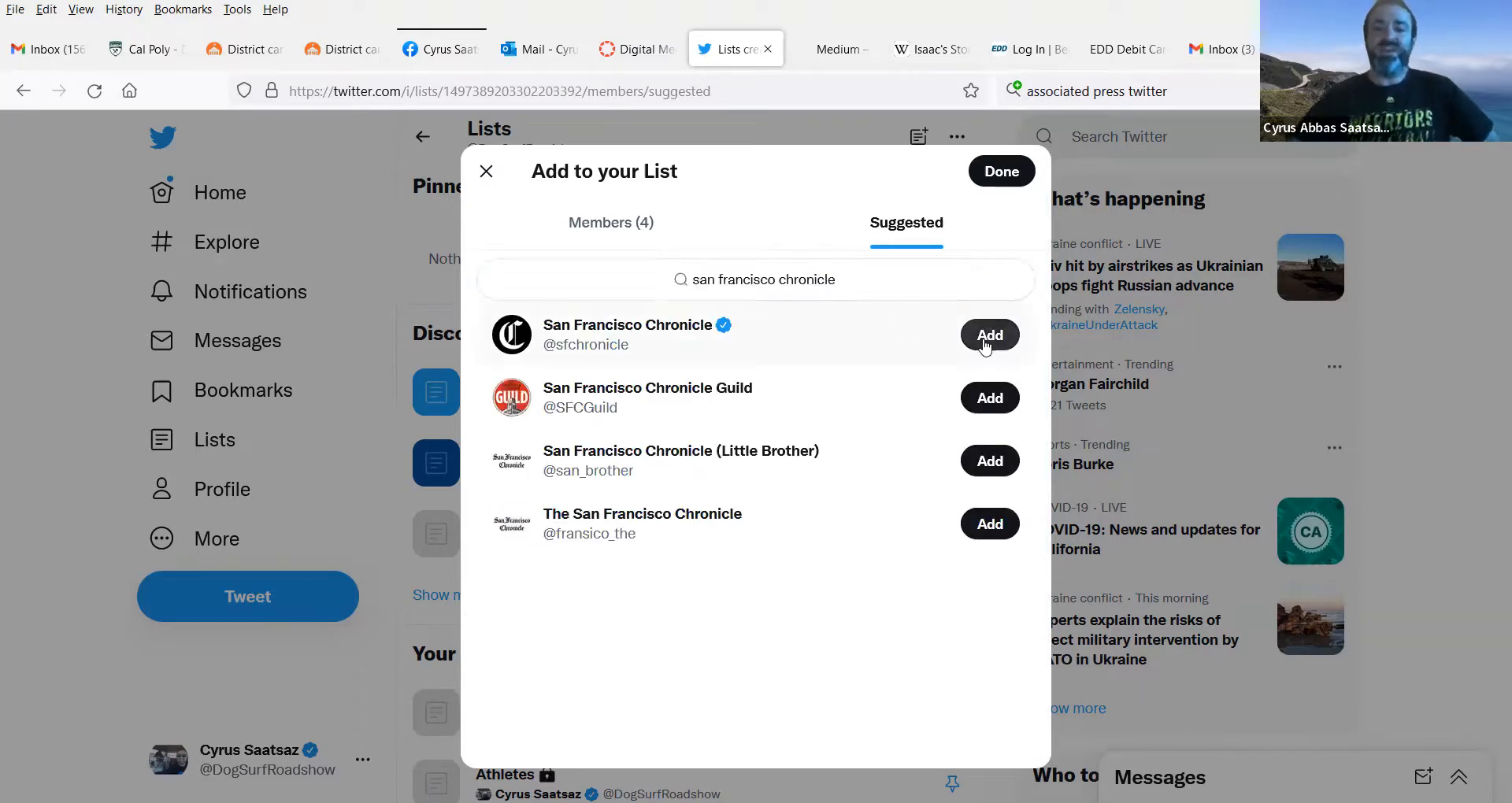
{"action": "left_click", "coordinate": [984, 345]}
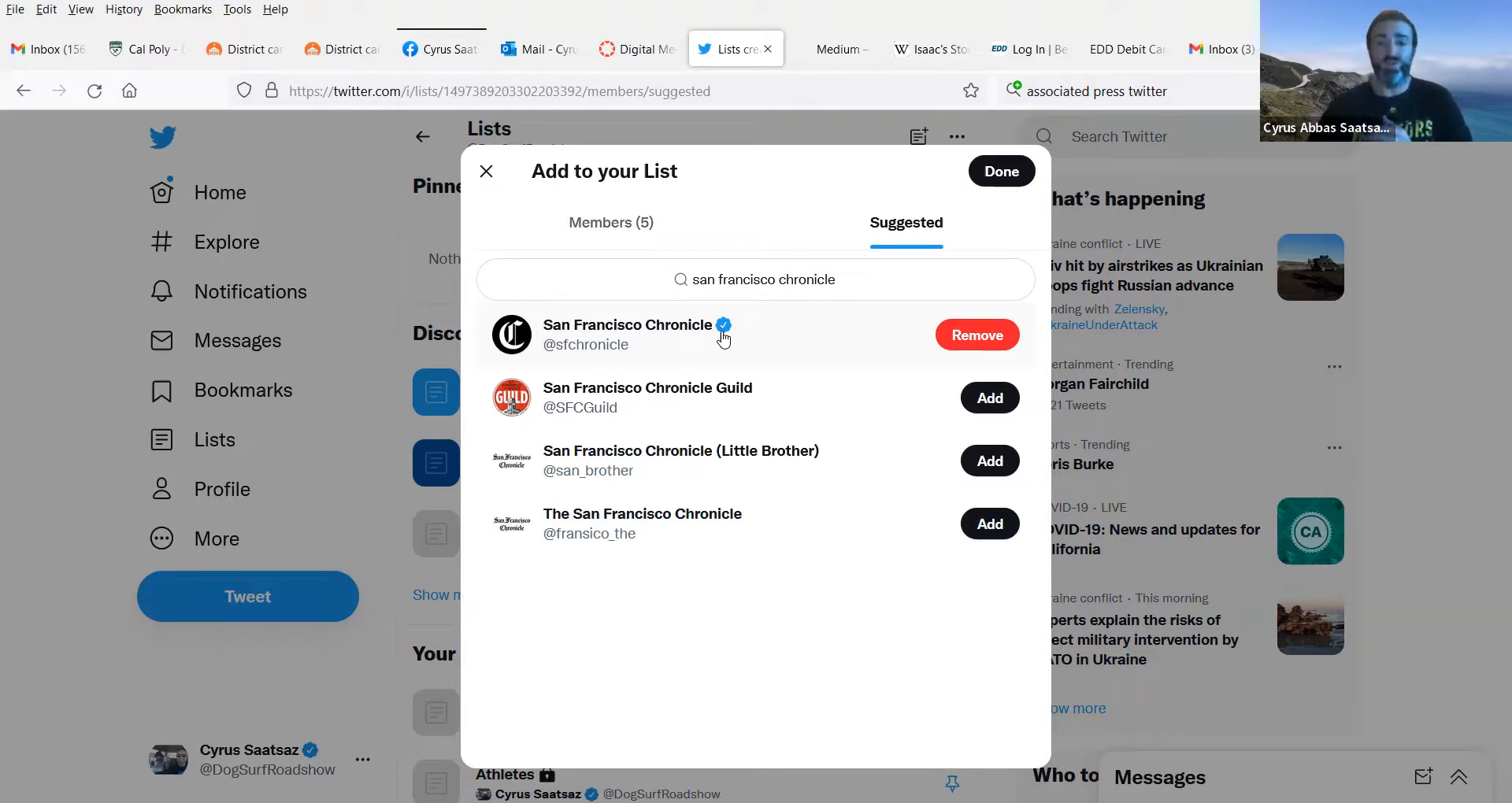
{"action": "triple_click", "coordinate": [740, 274]}
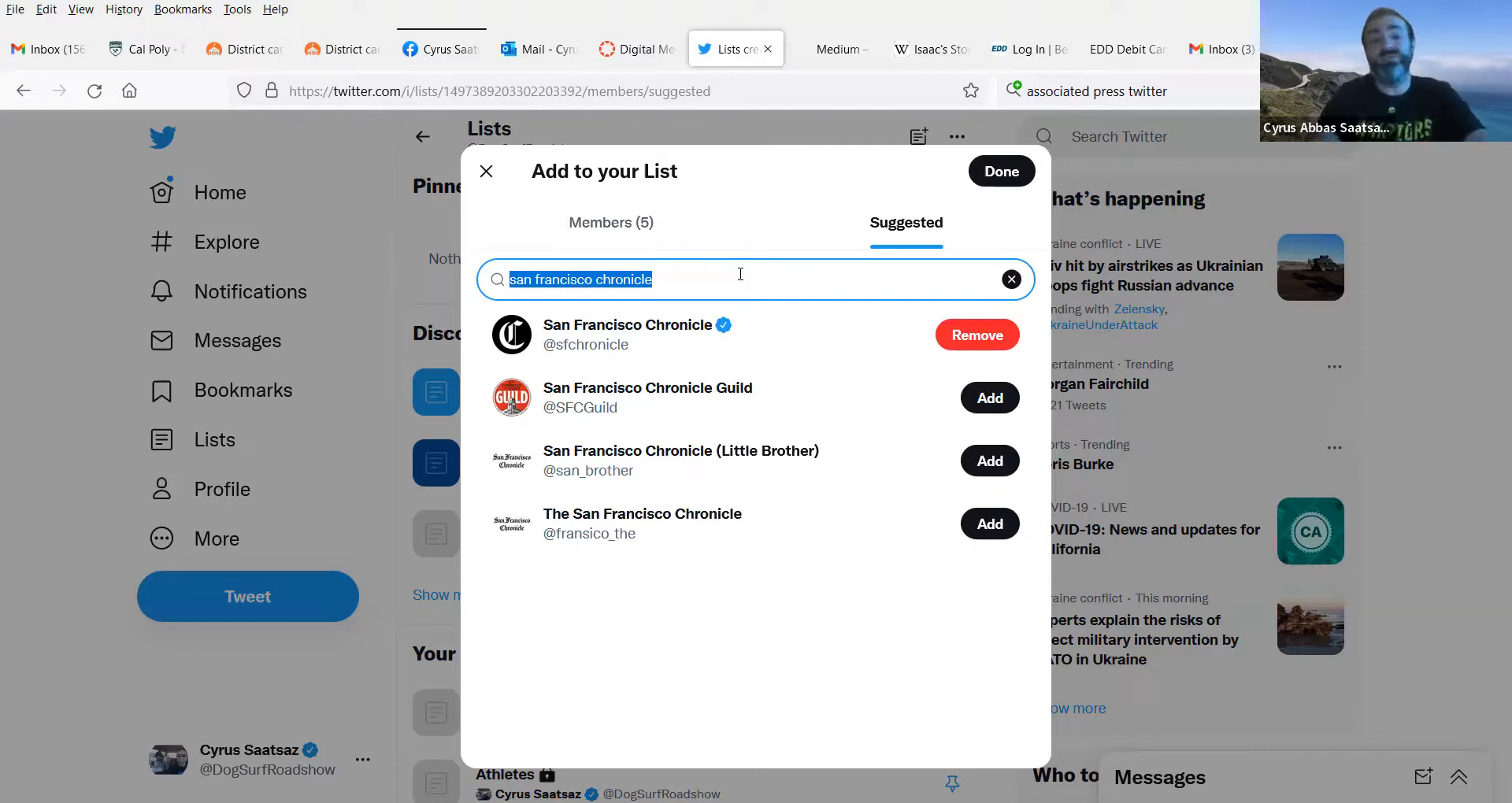
{"action": "type", "text": "npr"}
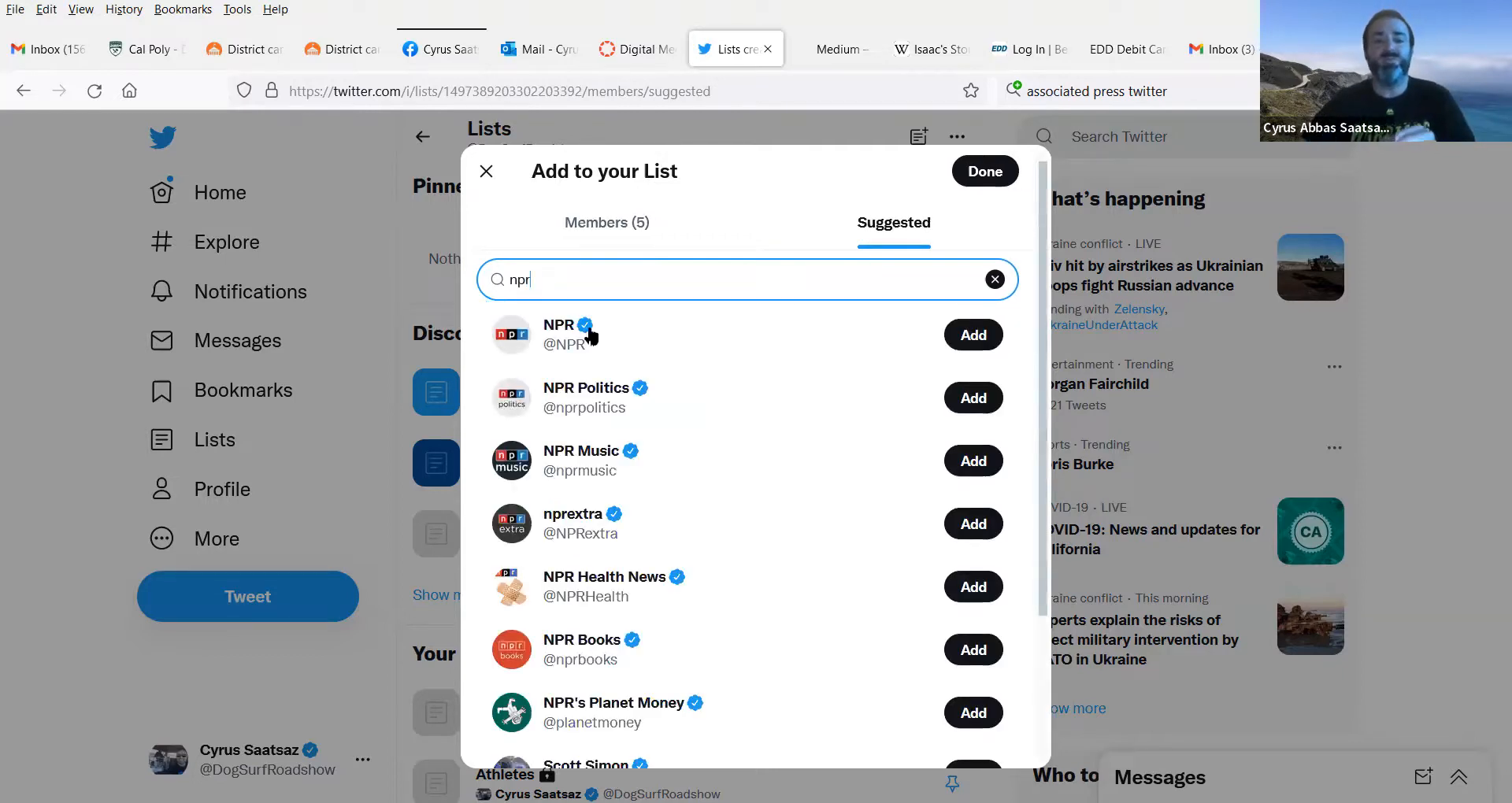
{"action": "left_click", "coordinate": [972, 335]}
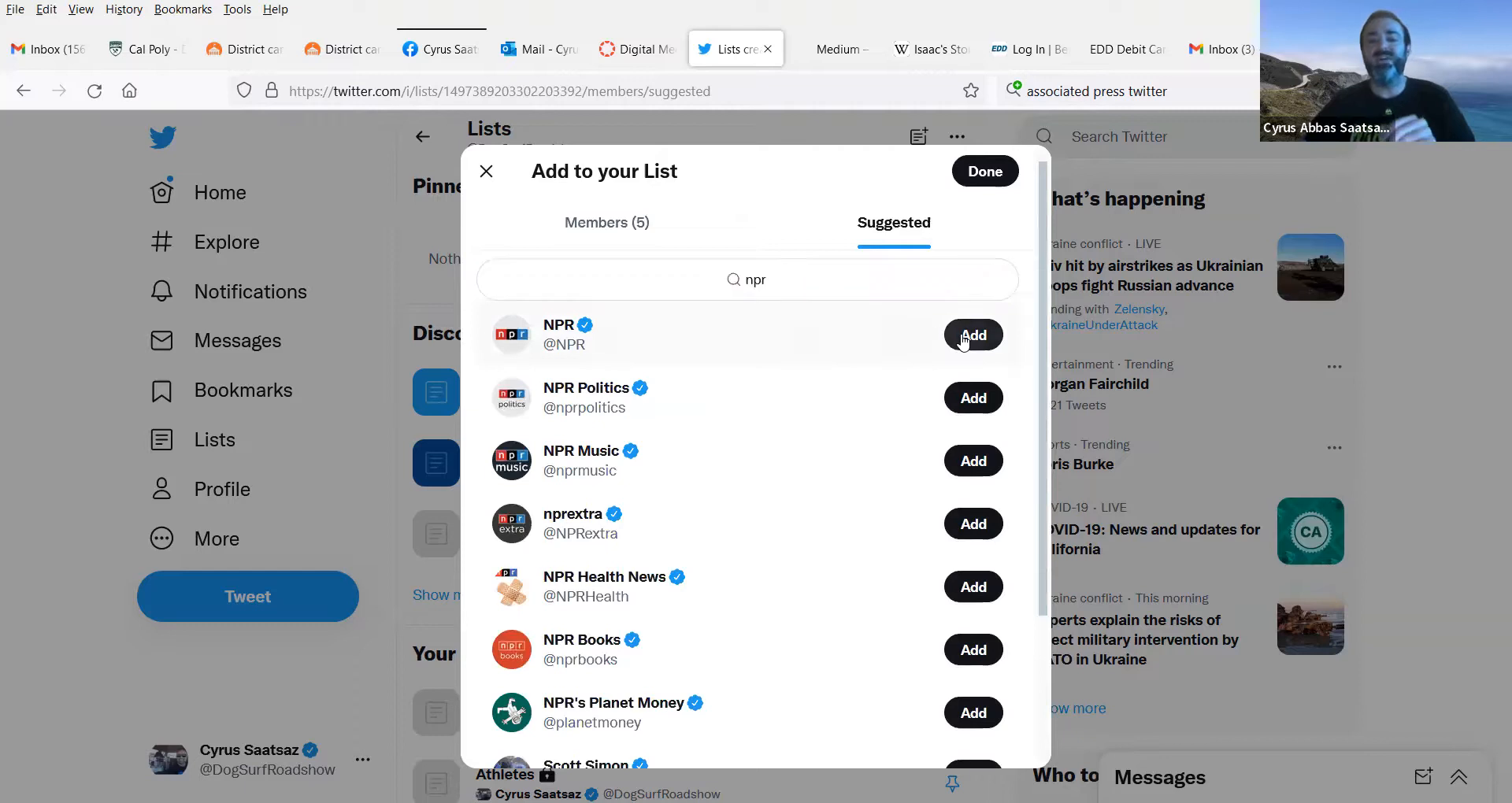
{"action": "left_click", "coordinate": [832, 274]}
{"action": "type", "text": "pbs"}
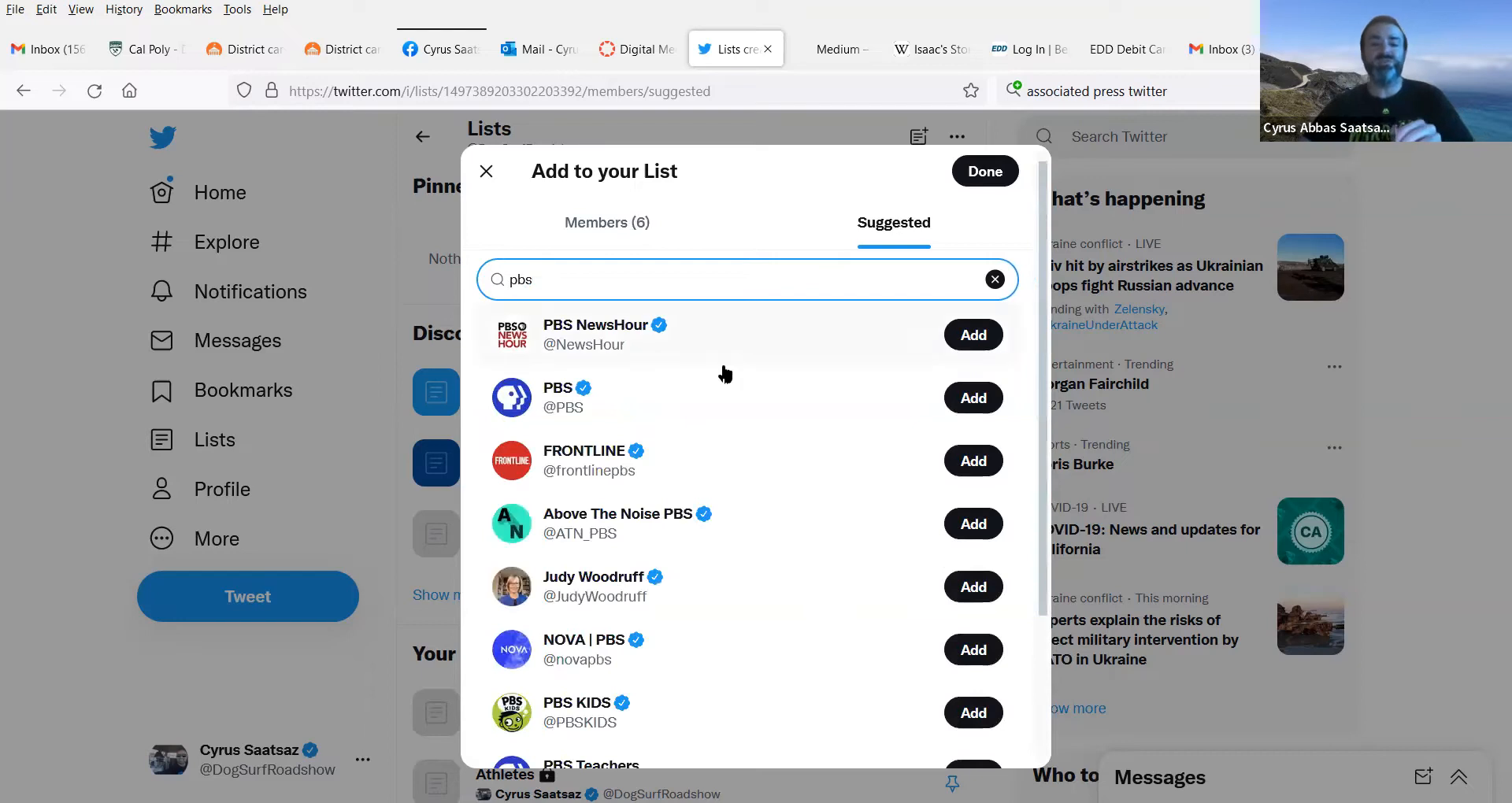
{"action": "left_click", "coordinate": [975, 397]}
{"action": "left_click", "coordinate": [800, 285]}
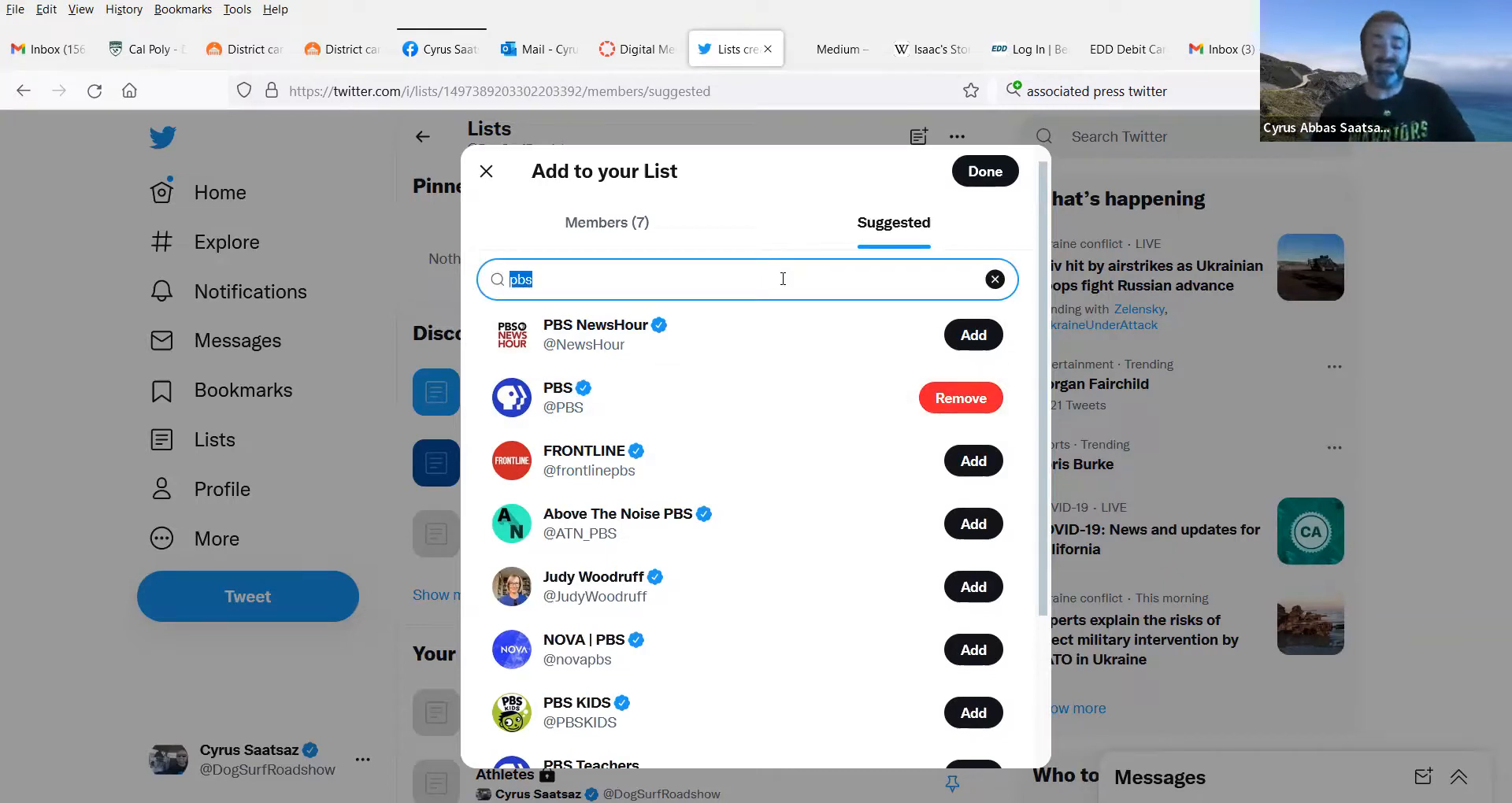
{"action": "type", "text": "business in"}
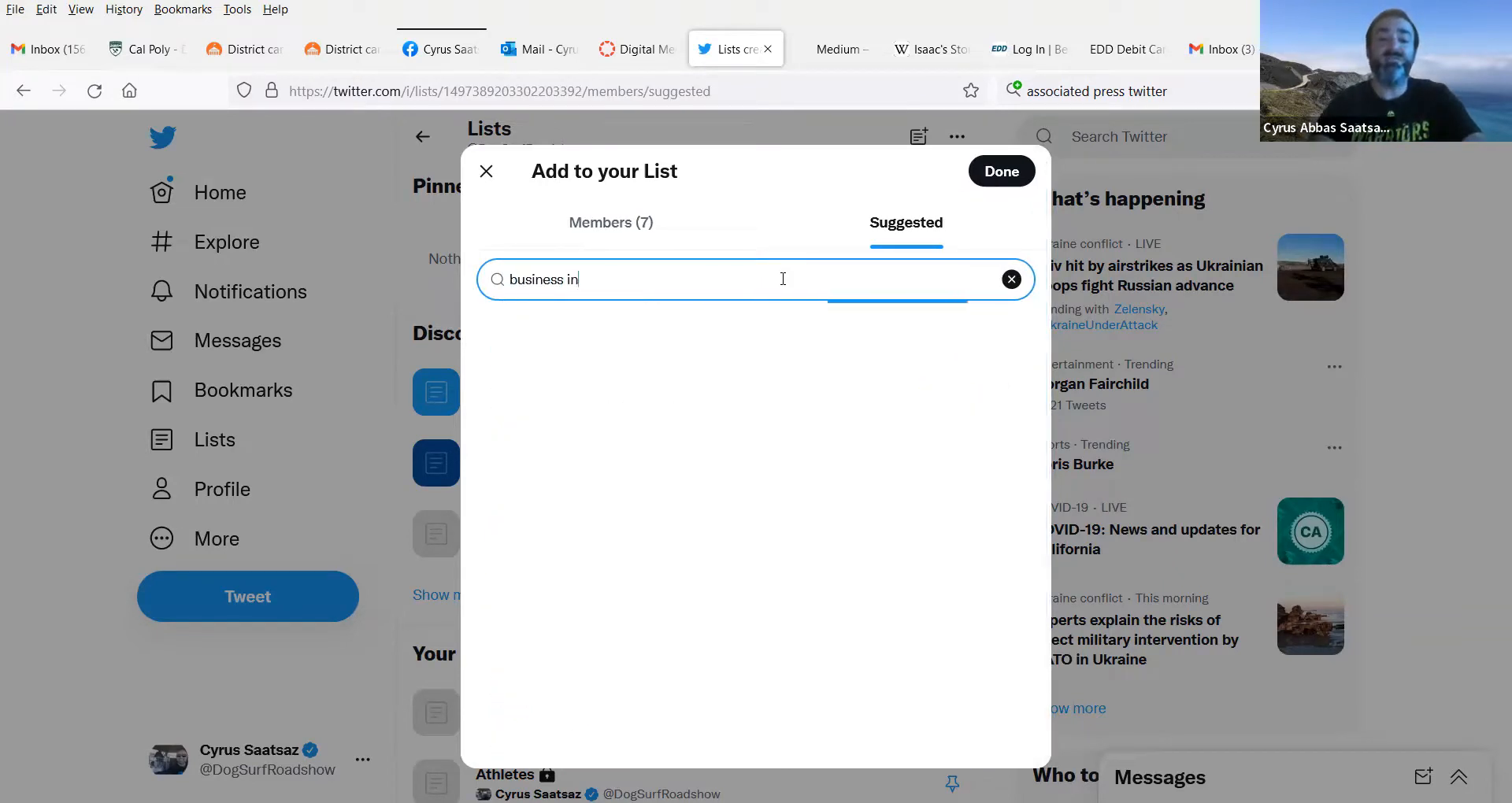
{"action": "type", "text": "sider"}
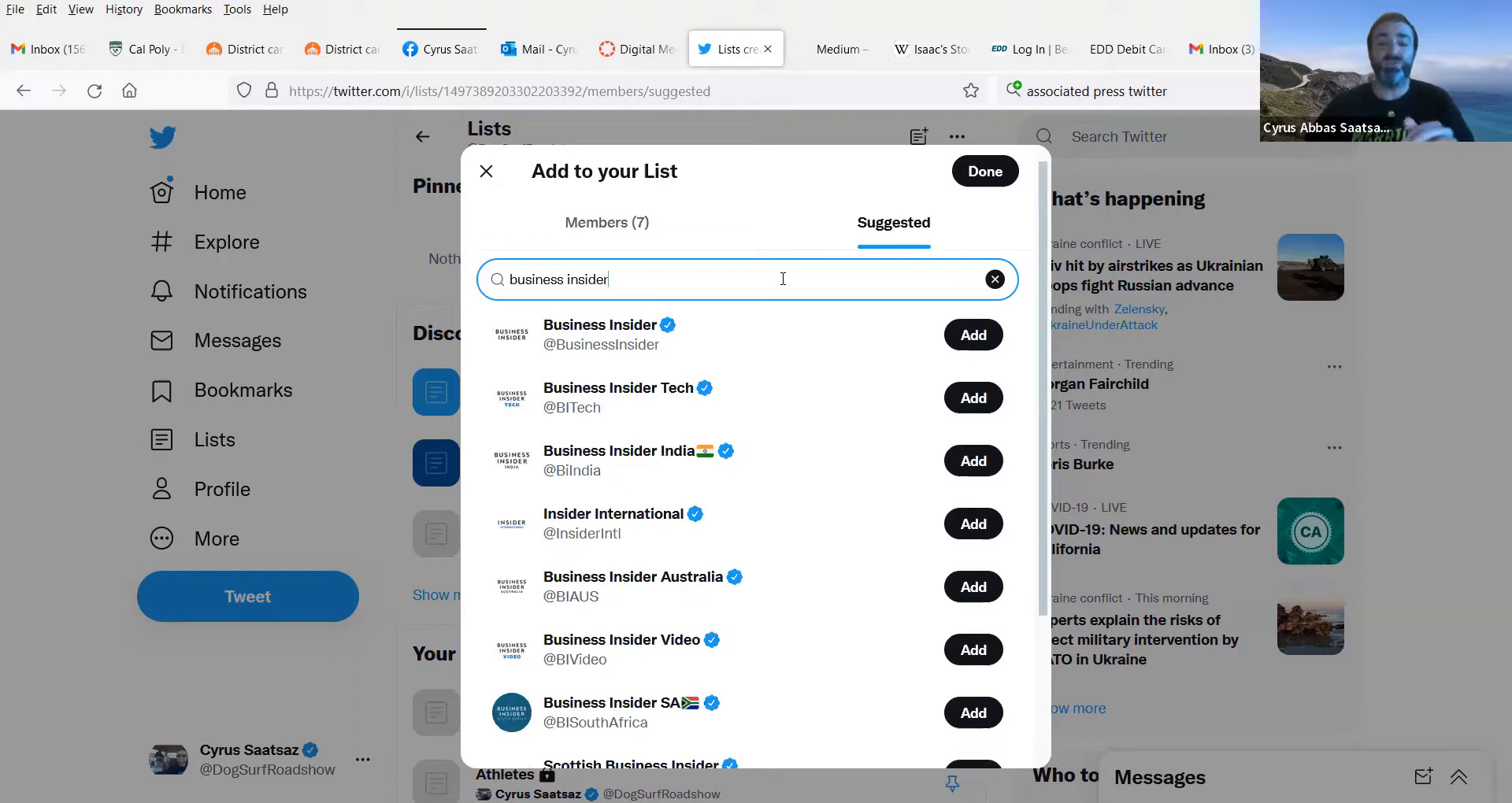
{"action": "left_click", "coordinate": [969, 346]}
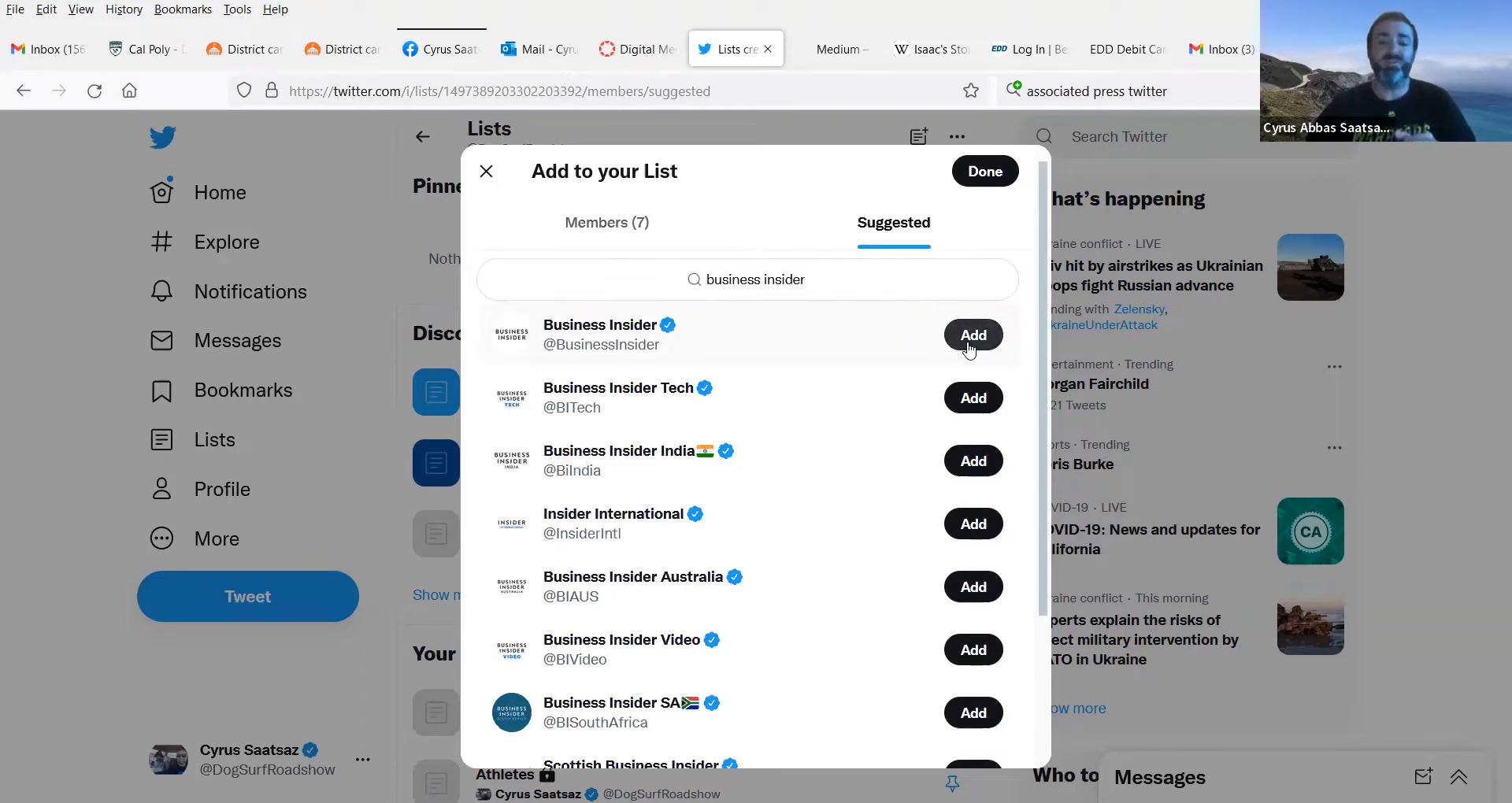
{"action": "left_click", "coordinate": [835, 276]}
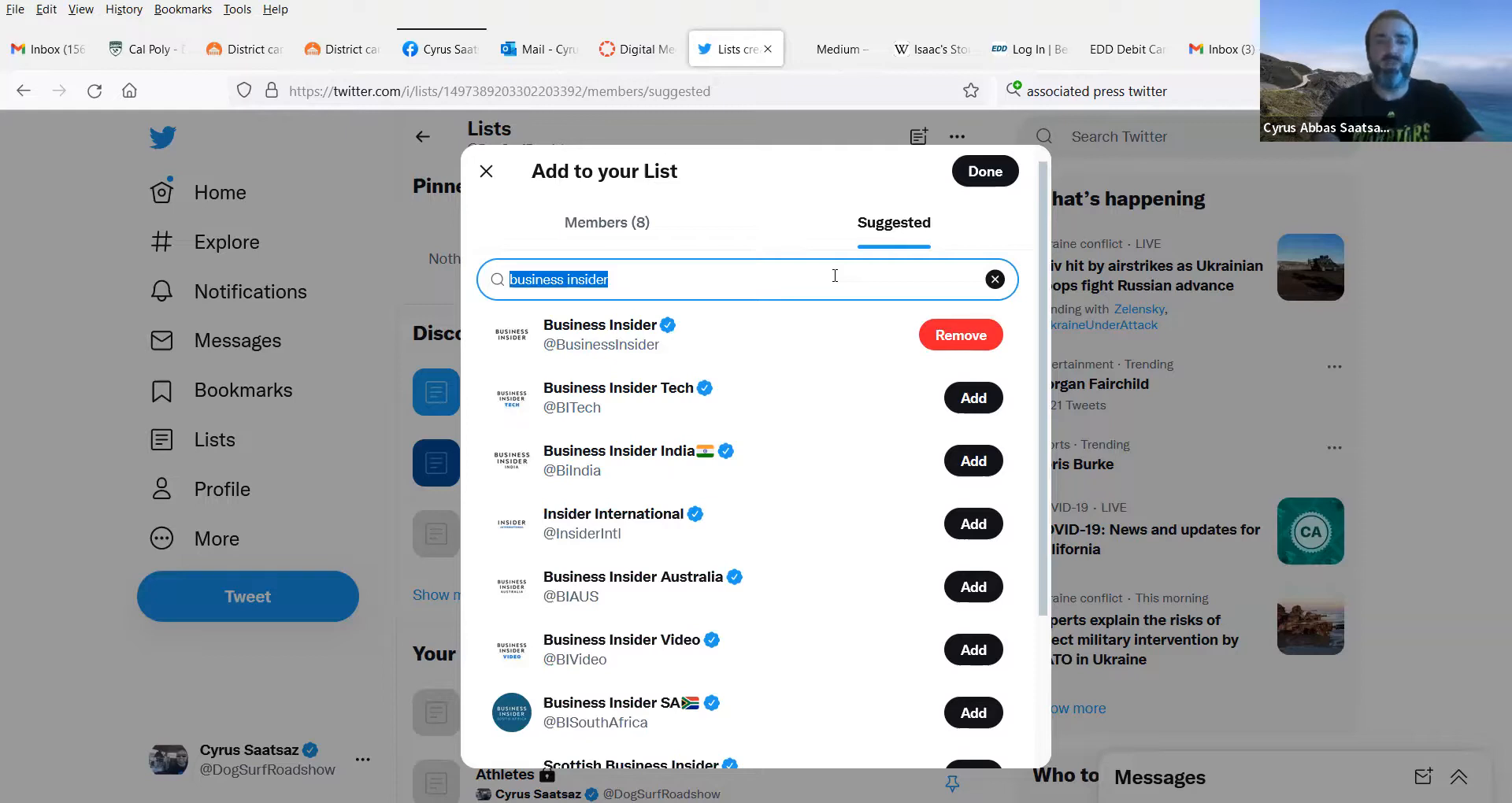
{"action": "type", "text": "espn"}
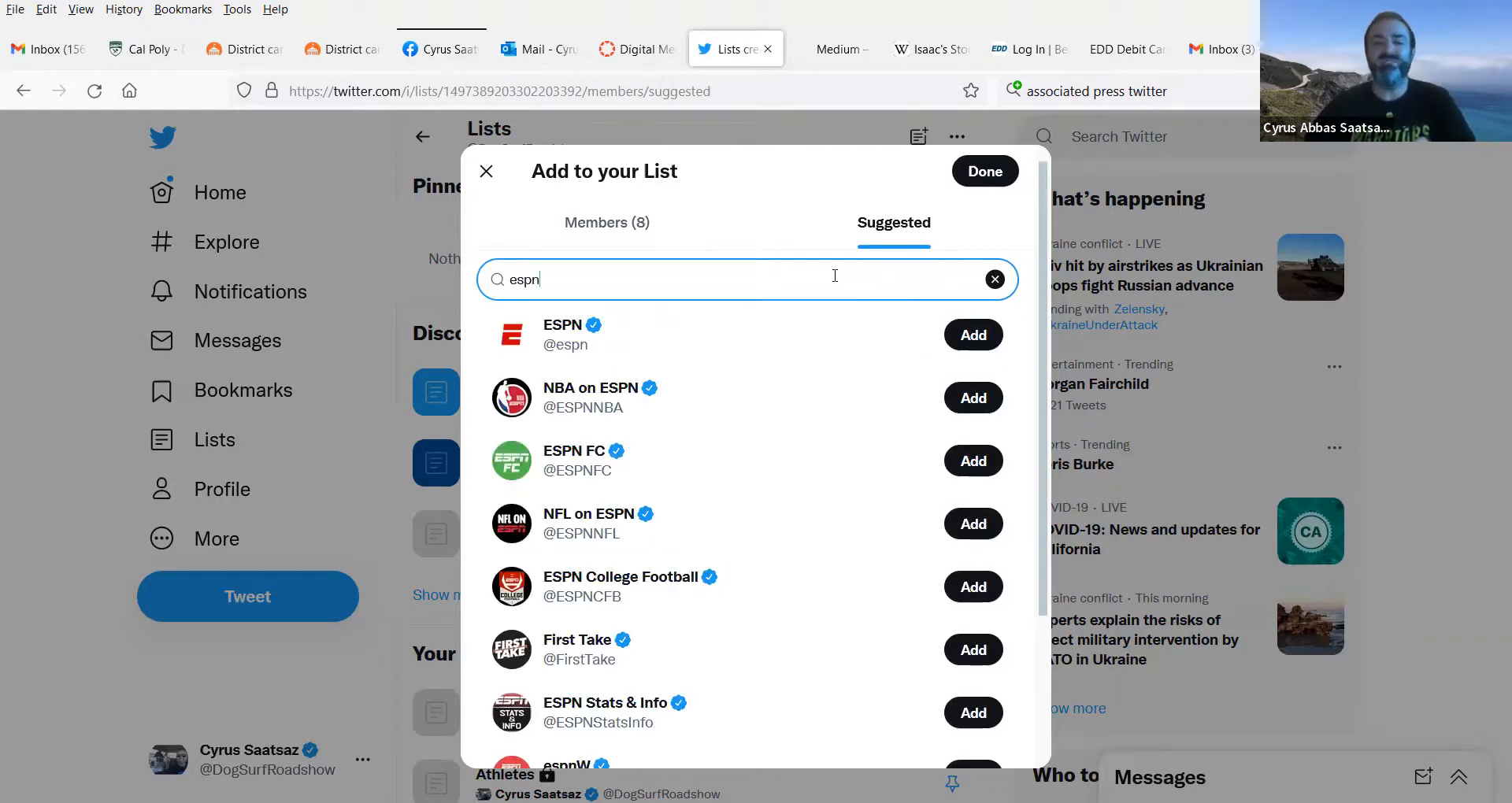
{"action": "left_click", "coordinate": [973, 335]}
{"action": "left_click", "coordinate": [794, 285]}
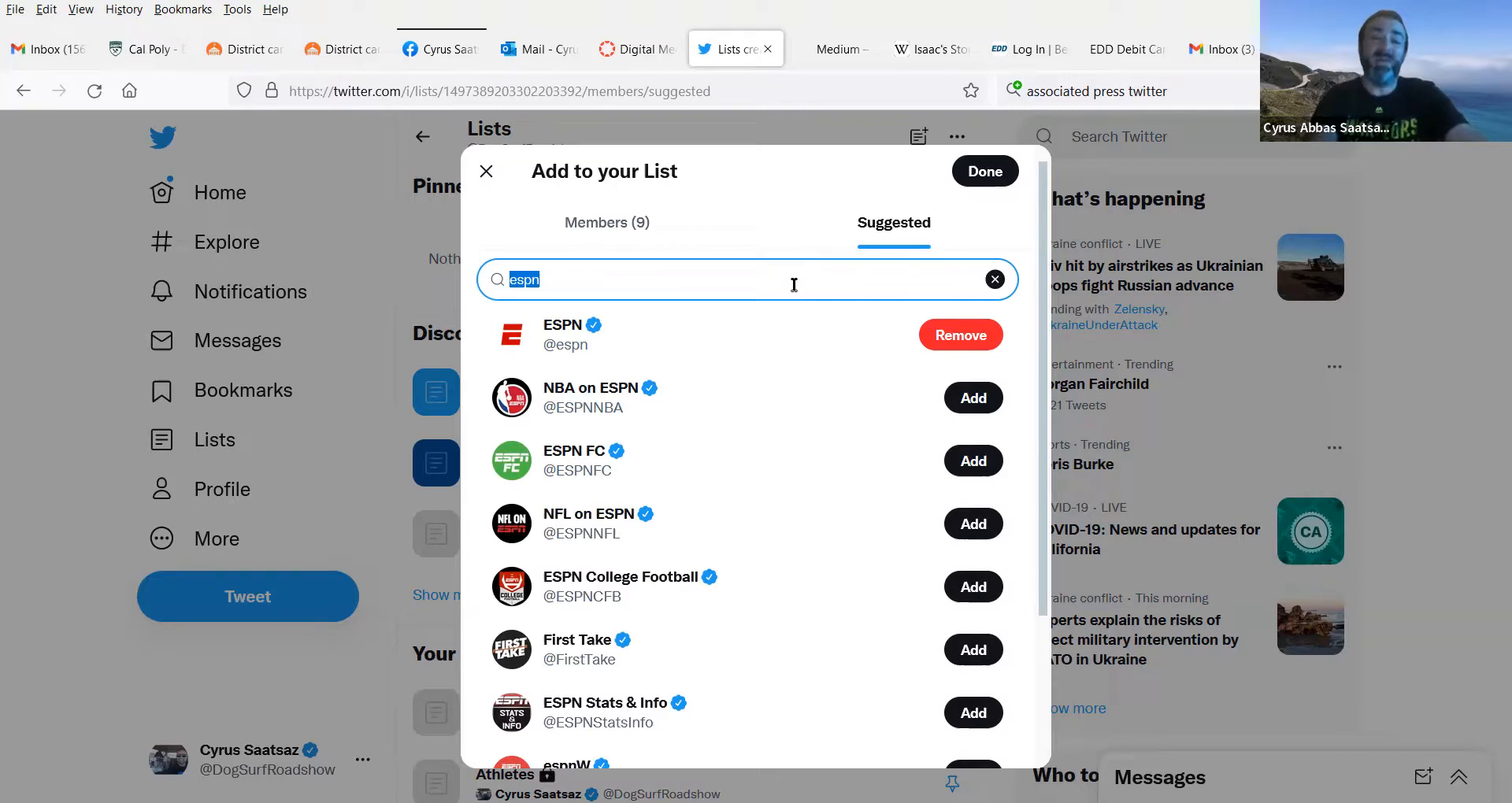
{"action": "type", "text": "men's"}
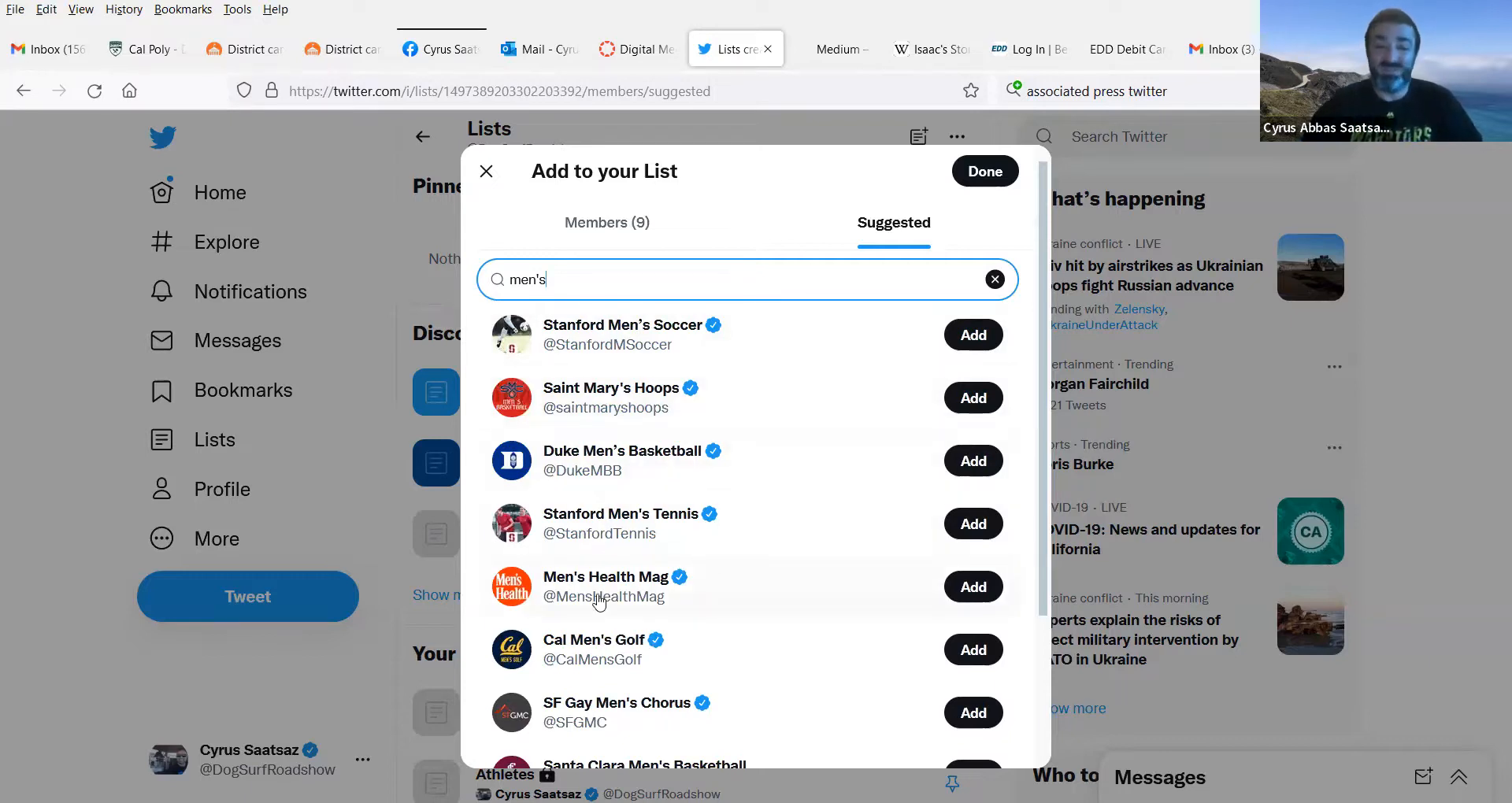
{"action": "left_click", "coordinate": [970, 591]}
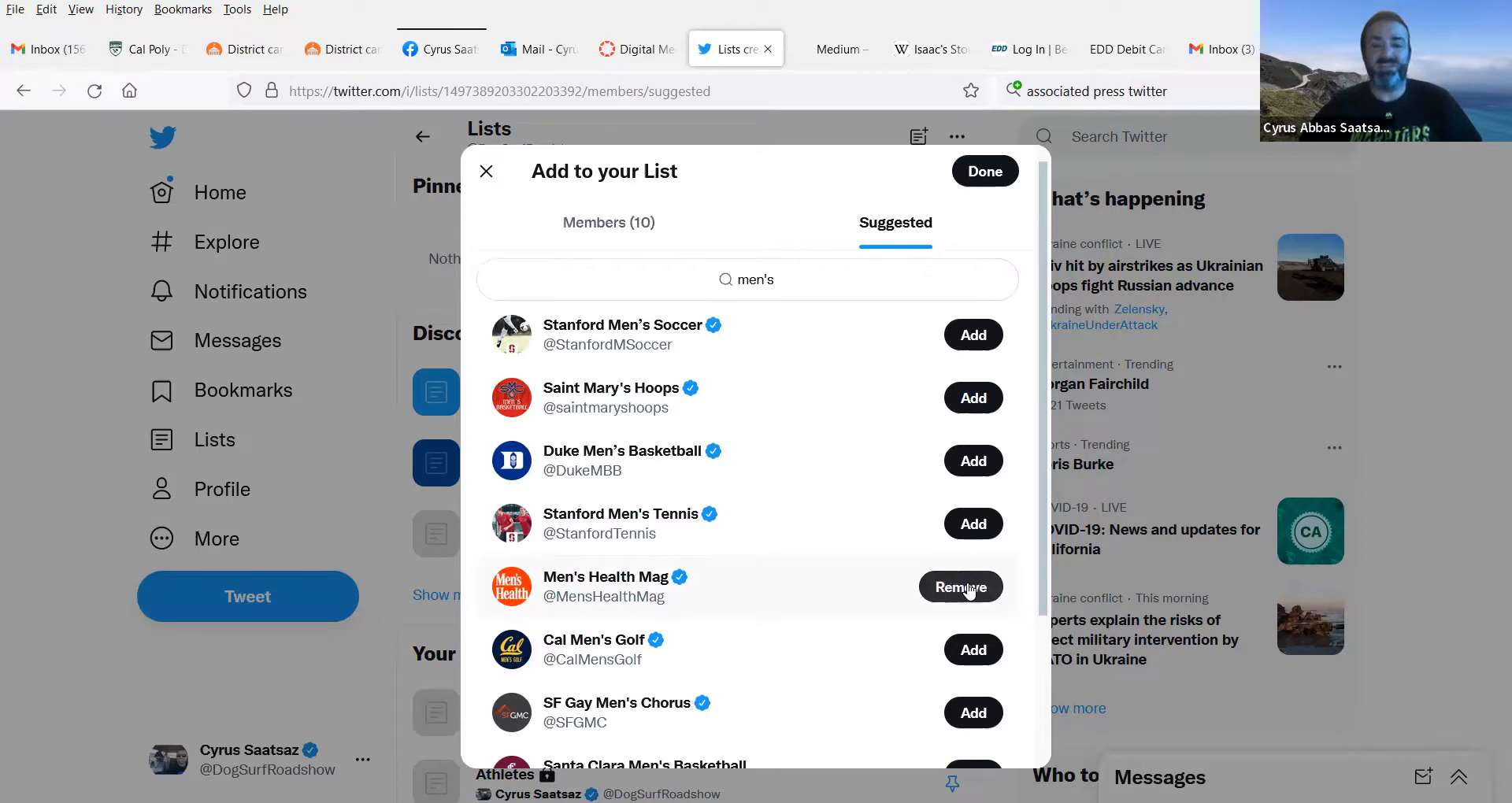
{"action": "double_click", "coordinate": [797, 285]}
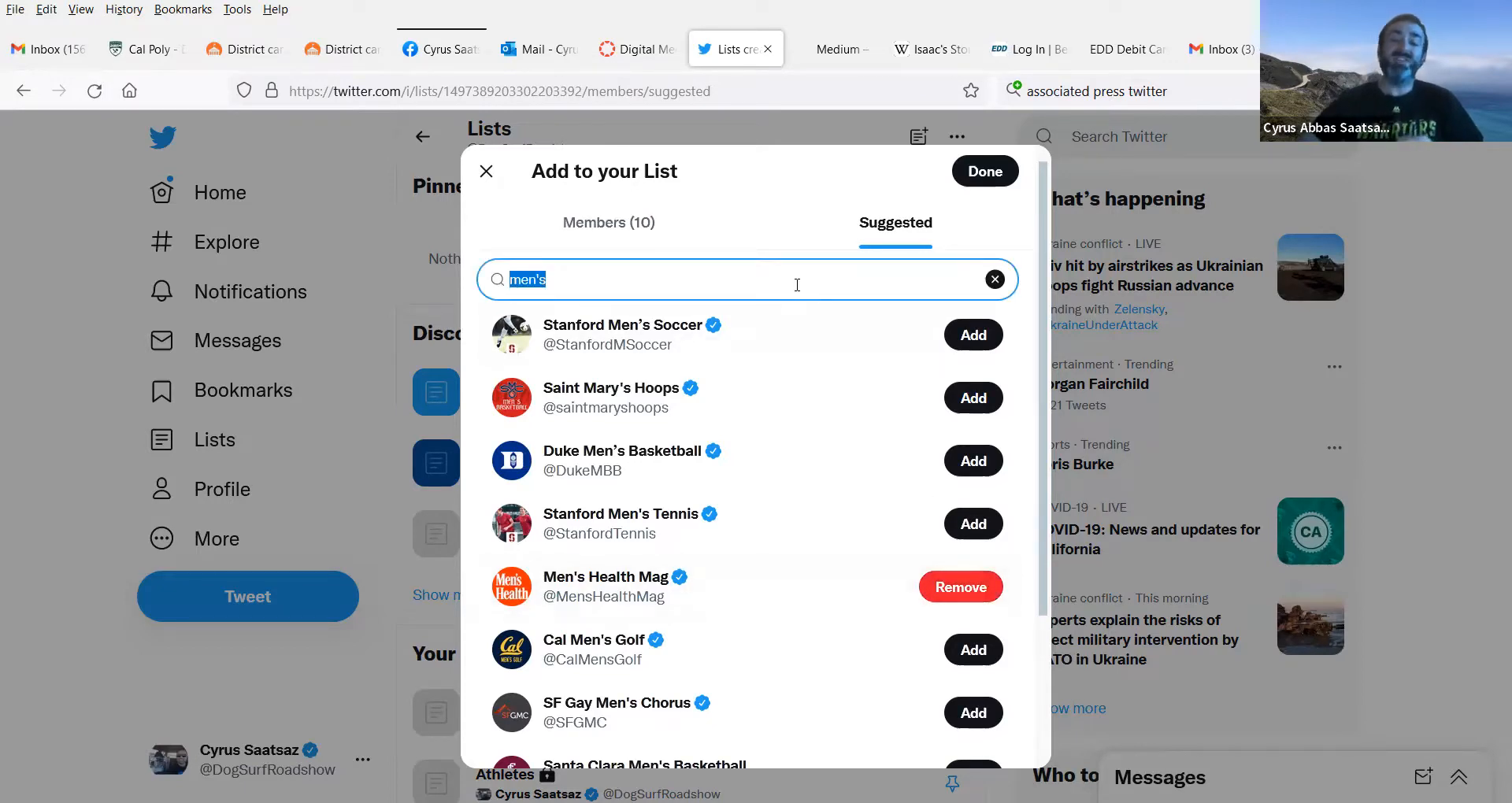
{"action": "type", "text": "wired"}
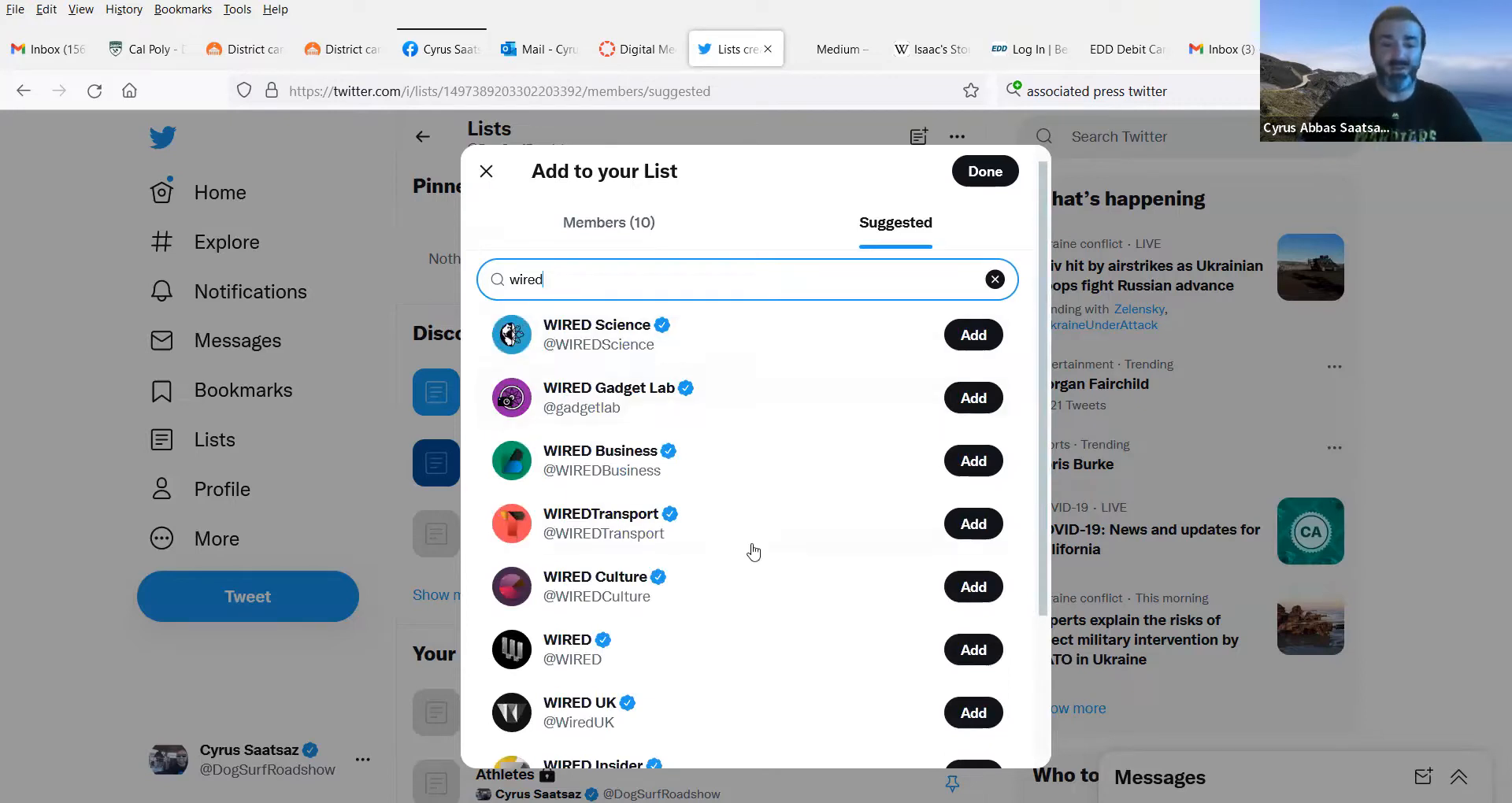
{"action": "left_click", "coordinate": [974, 651]}
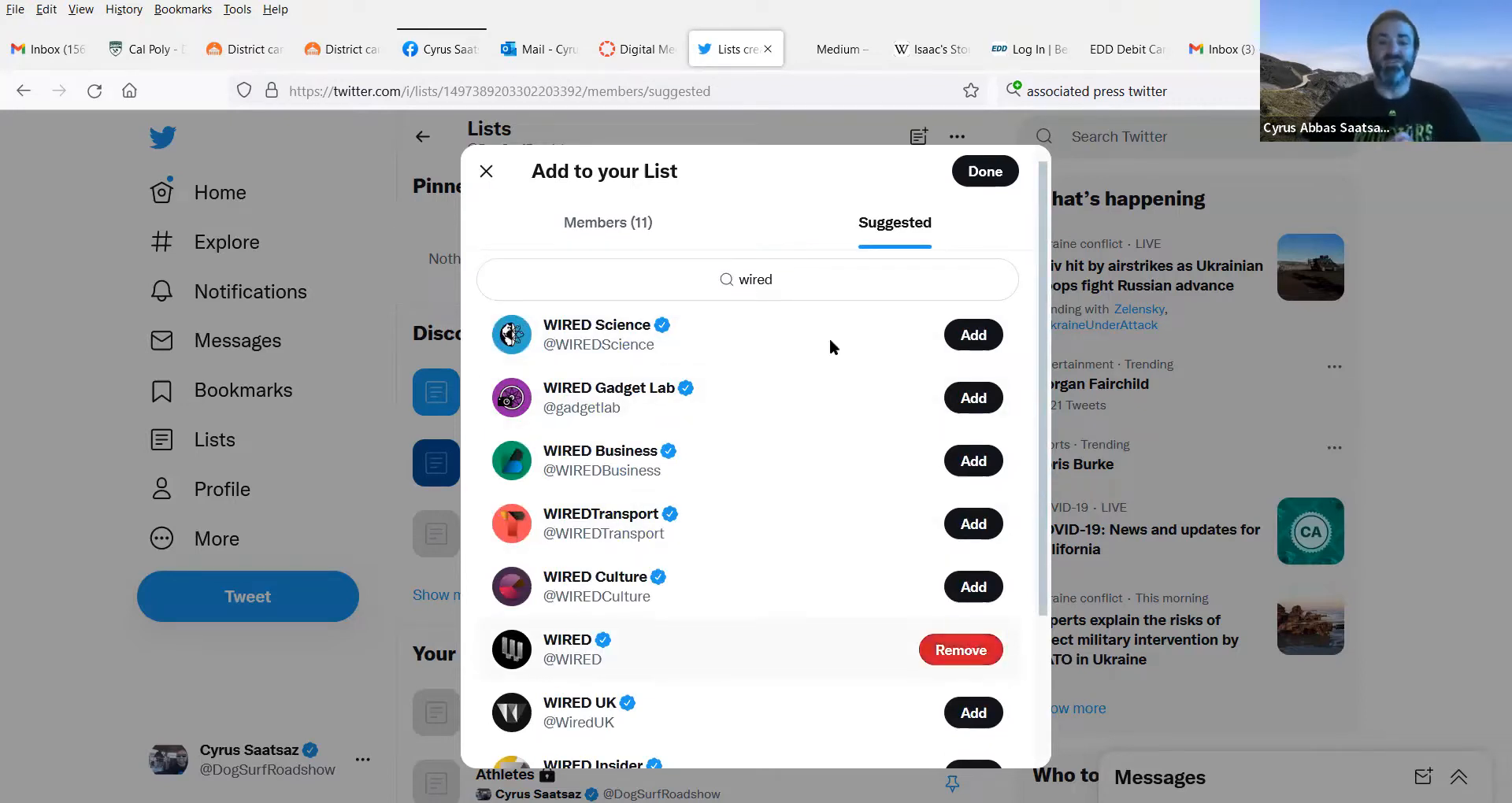
{"action": "double_click", "coordinate": [786, 285]}
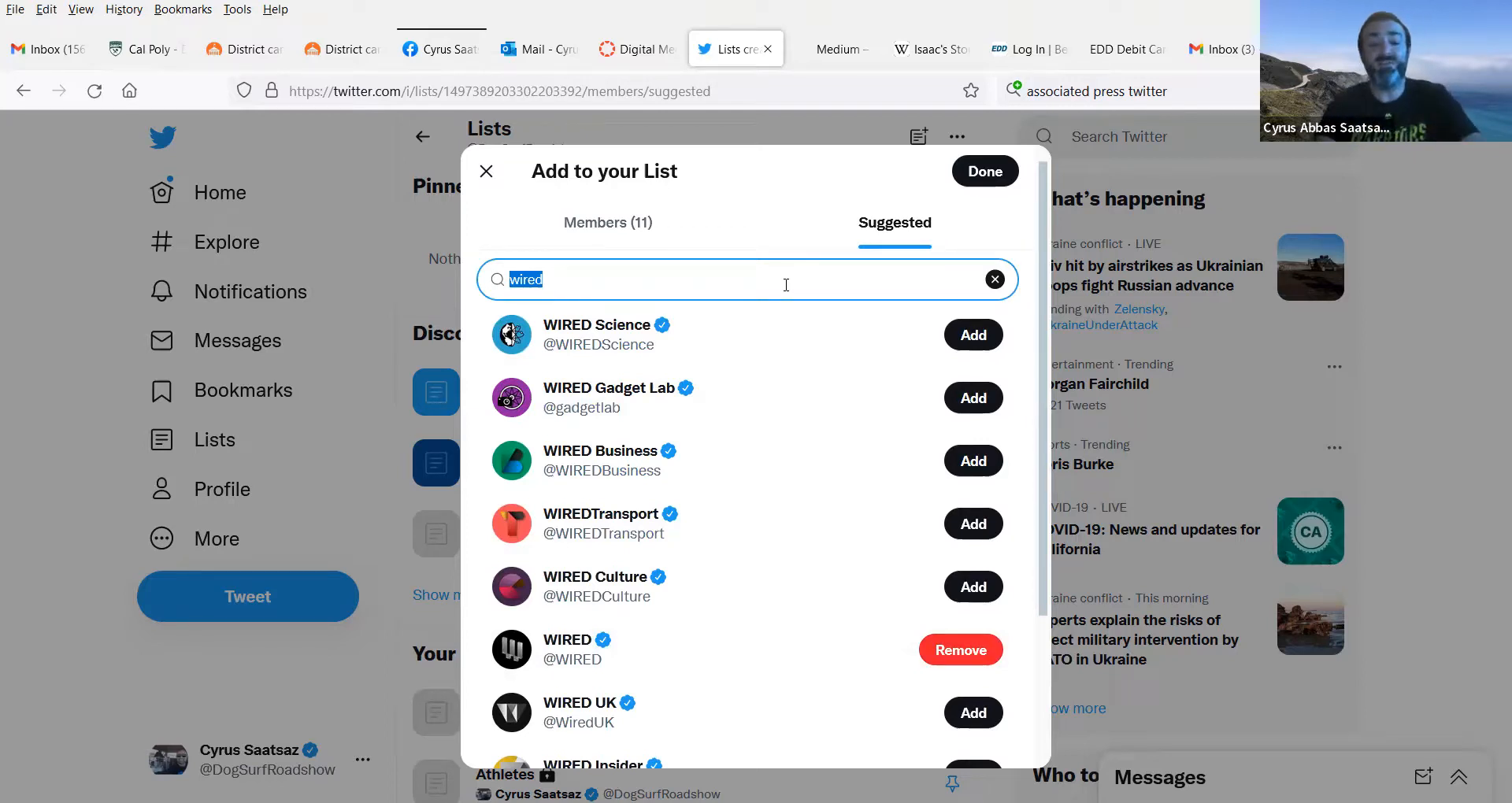
{"action": "type", "text": "rollingstone"}
{"action": "left_click", "coordinate": [972, 336]}
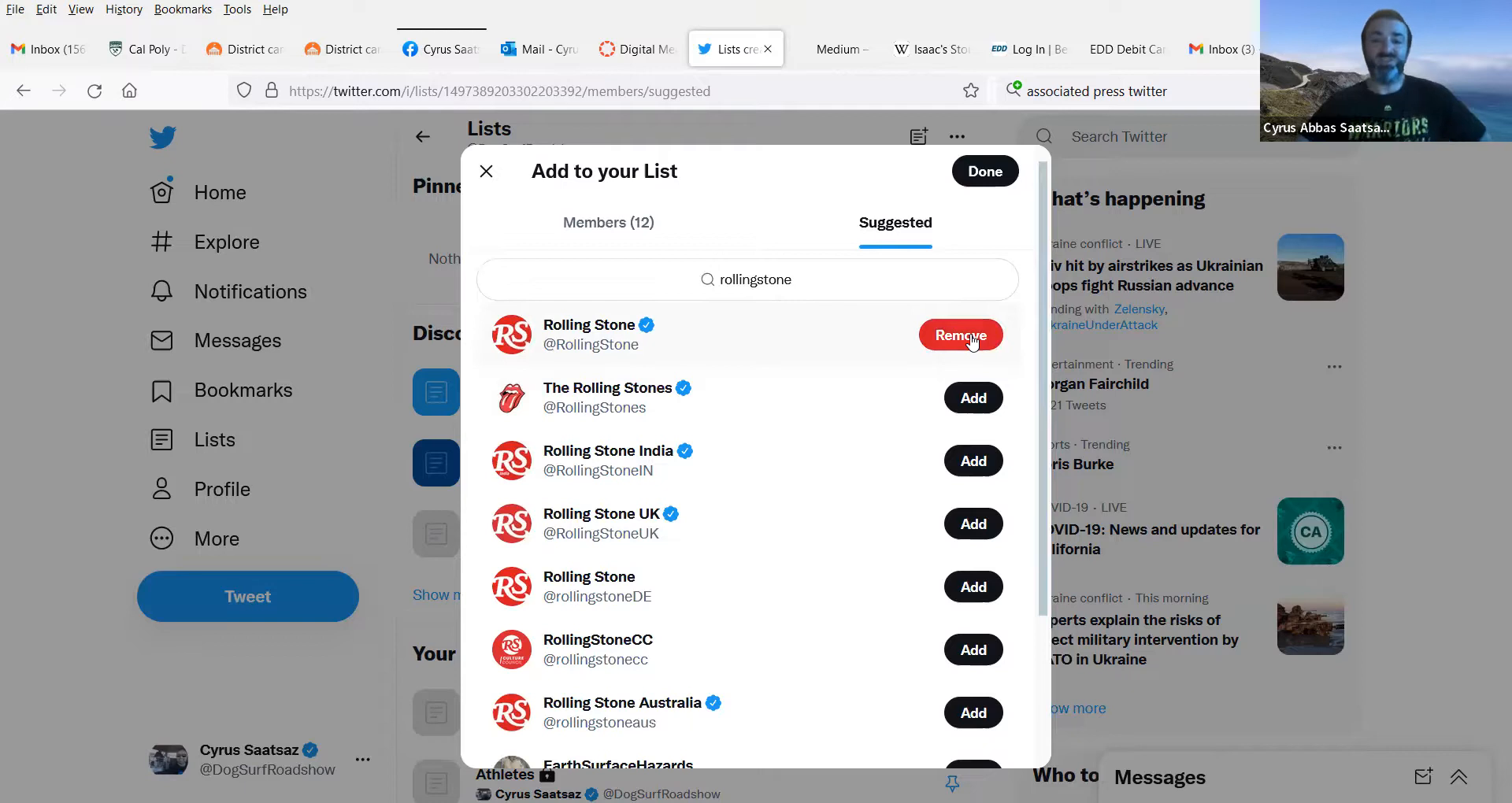
{"action": "left_click", "coordinate": [777, 280]}
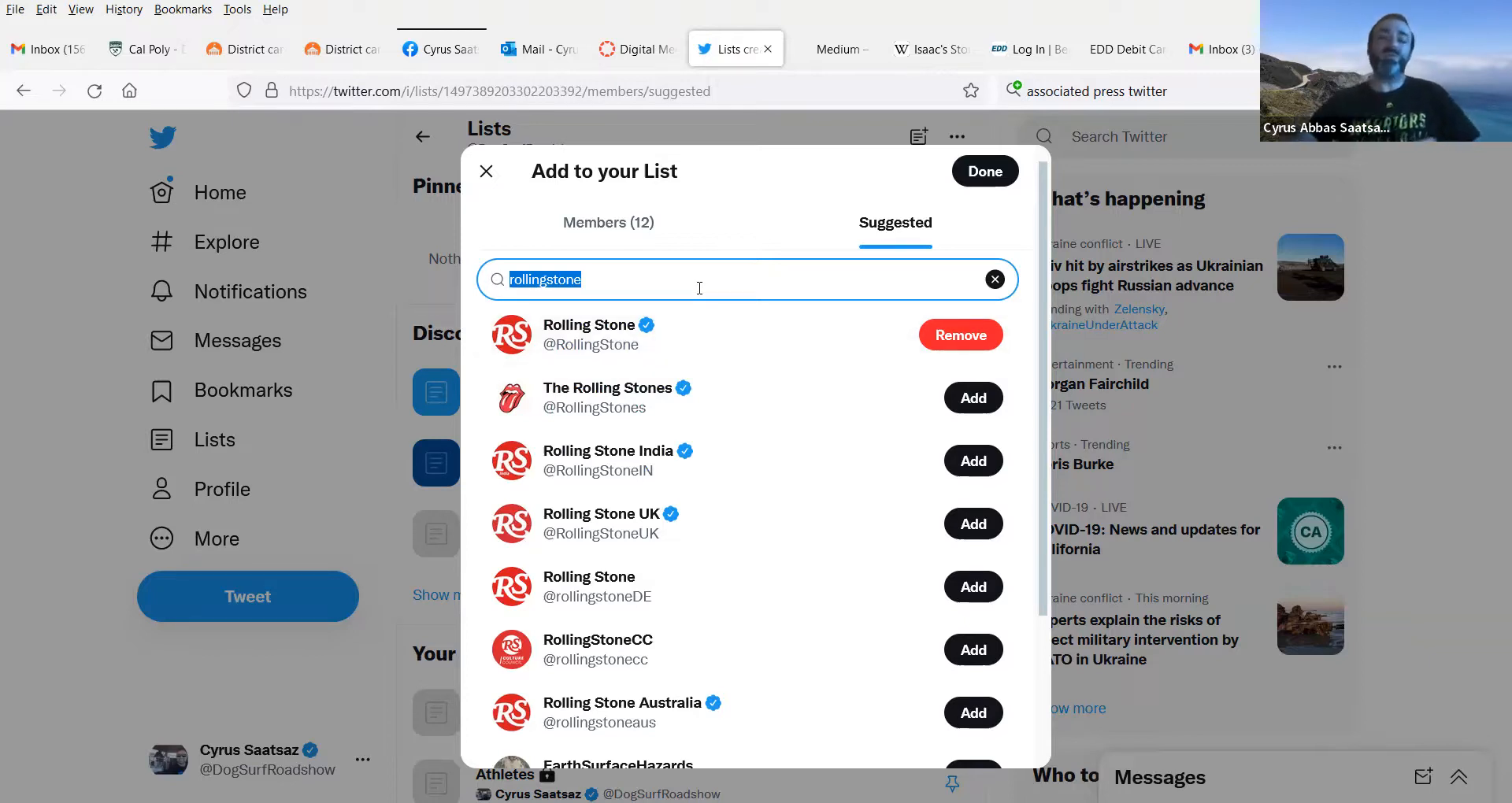
{"action": "type", "text": "politico"}
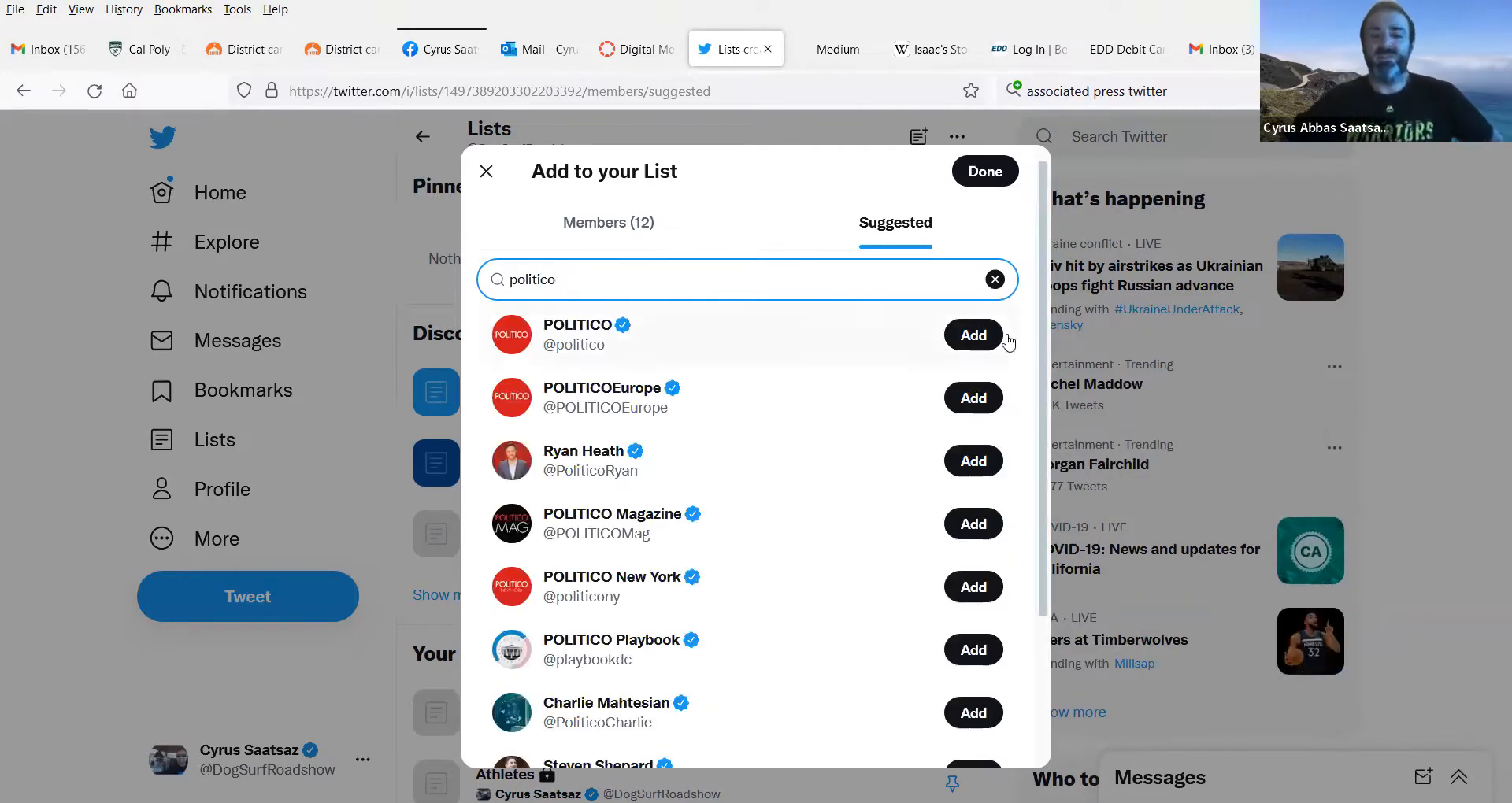
{"action": "left_click", "coordinate": [965, 336]}
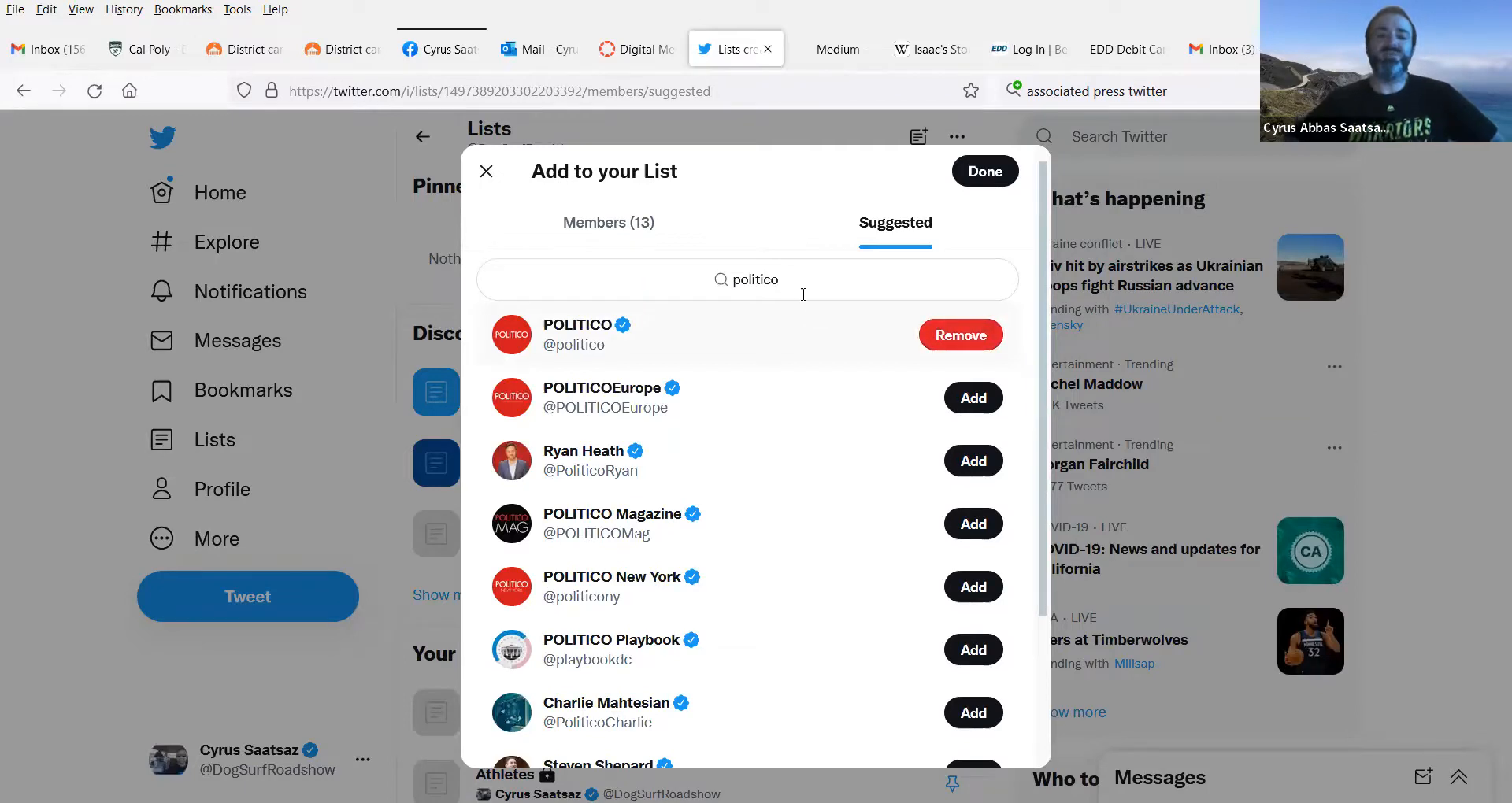
{"action": "left_click", "coordinate": [800, 287]}
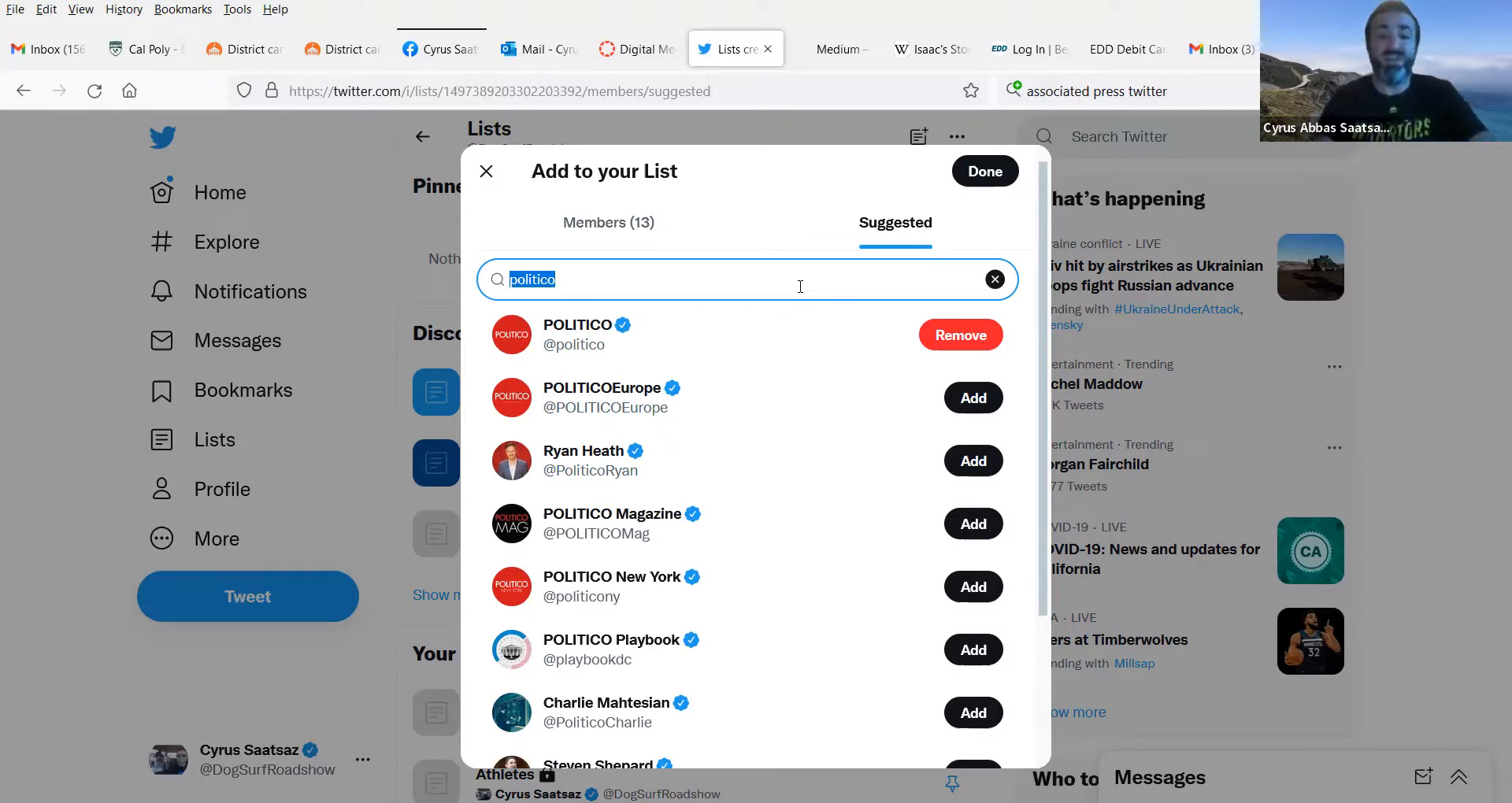
{"action": "type", "text": "life"}
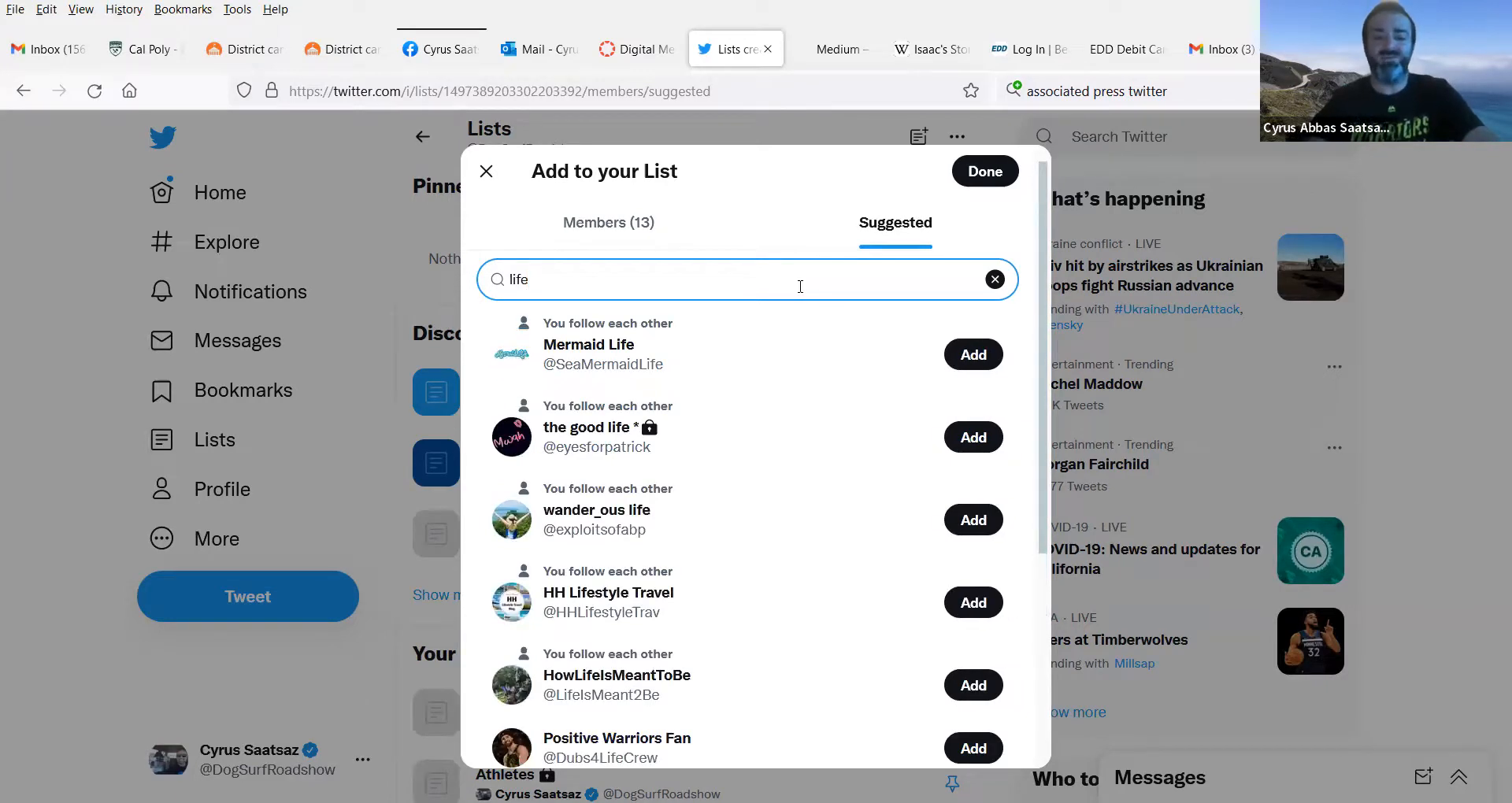
{"action": "key", "text": "BackSpace"}
{"action": "key", "text": "BackSpace"}
{"action": "key", "text": "BackSpace"}
{"action": "key", "text": "BackSpace"}
{"action": "type", "text": "@"}
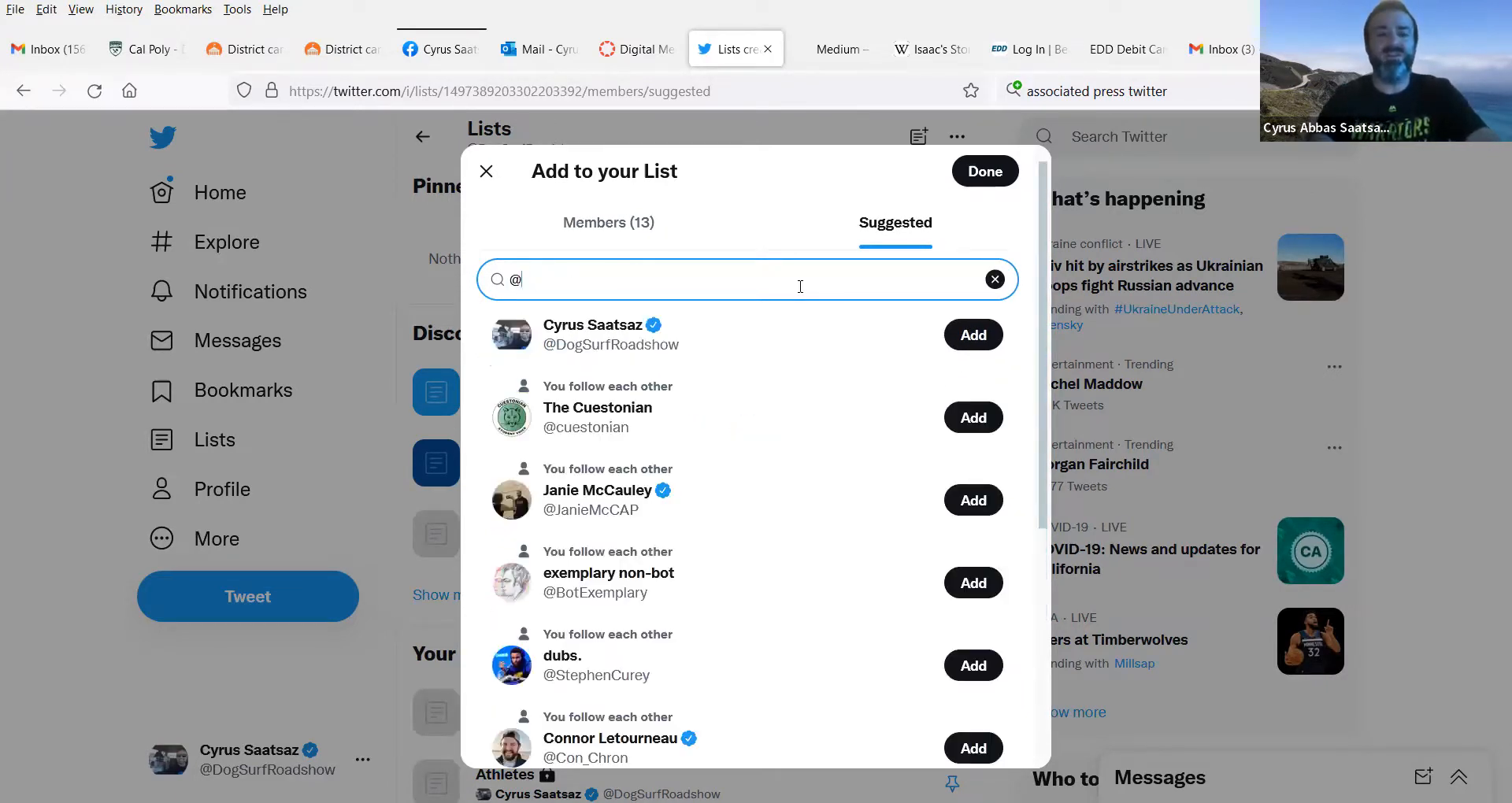
{"action": "type", "text": "Life"}
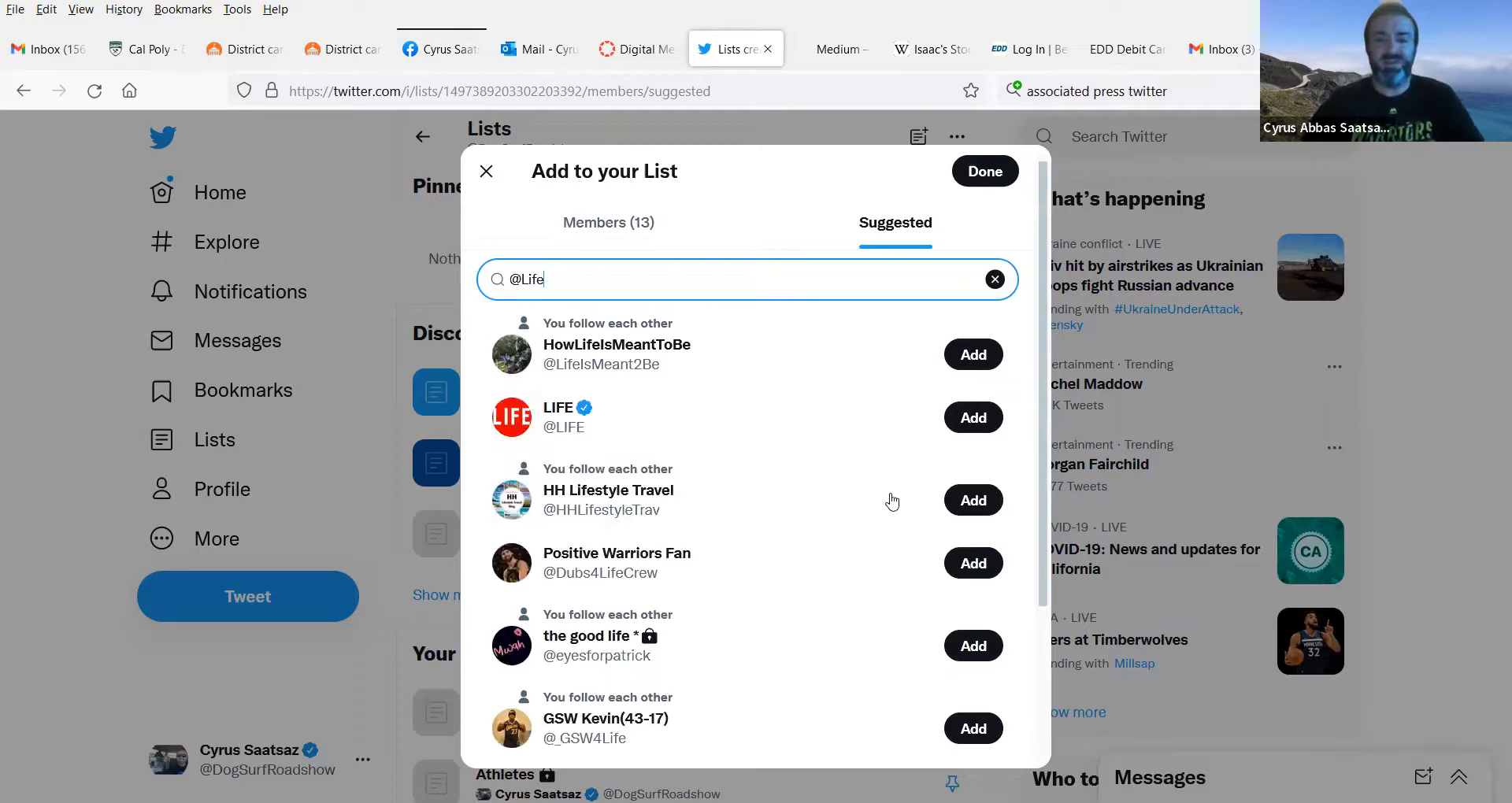
{"action": "left_click", "coordinate": [975, 418]}
{"action": "left_click", "coordinate": [779, 297]}
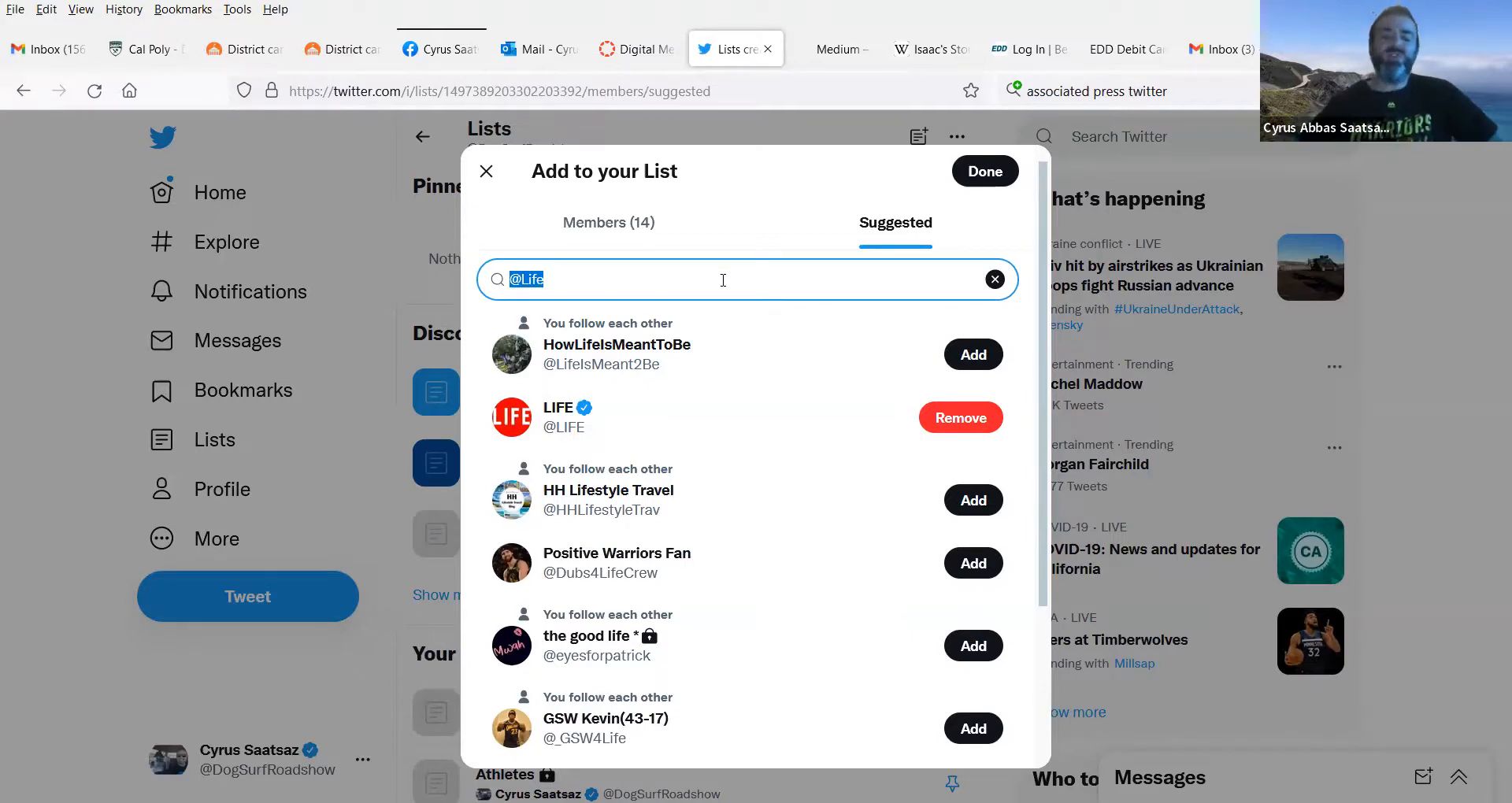
{"action": "scroll", "coordinate": [878, 496], "scroll_direction": "down", "scroll_amount": 3}
{"action": "scroll", "coordinate": [880, 496], "scroll_direction": "up", "scroll_amount": 3}
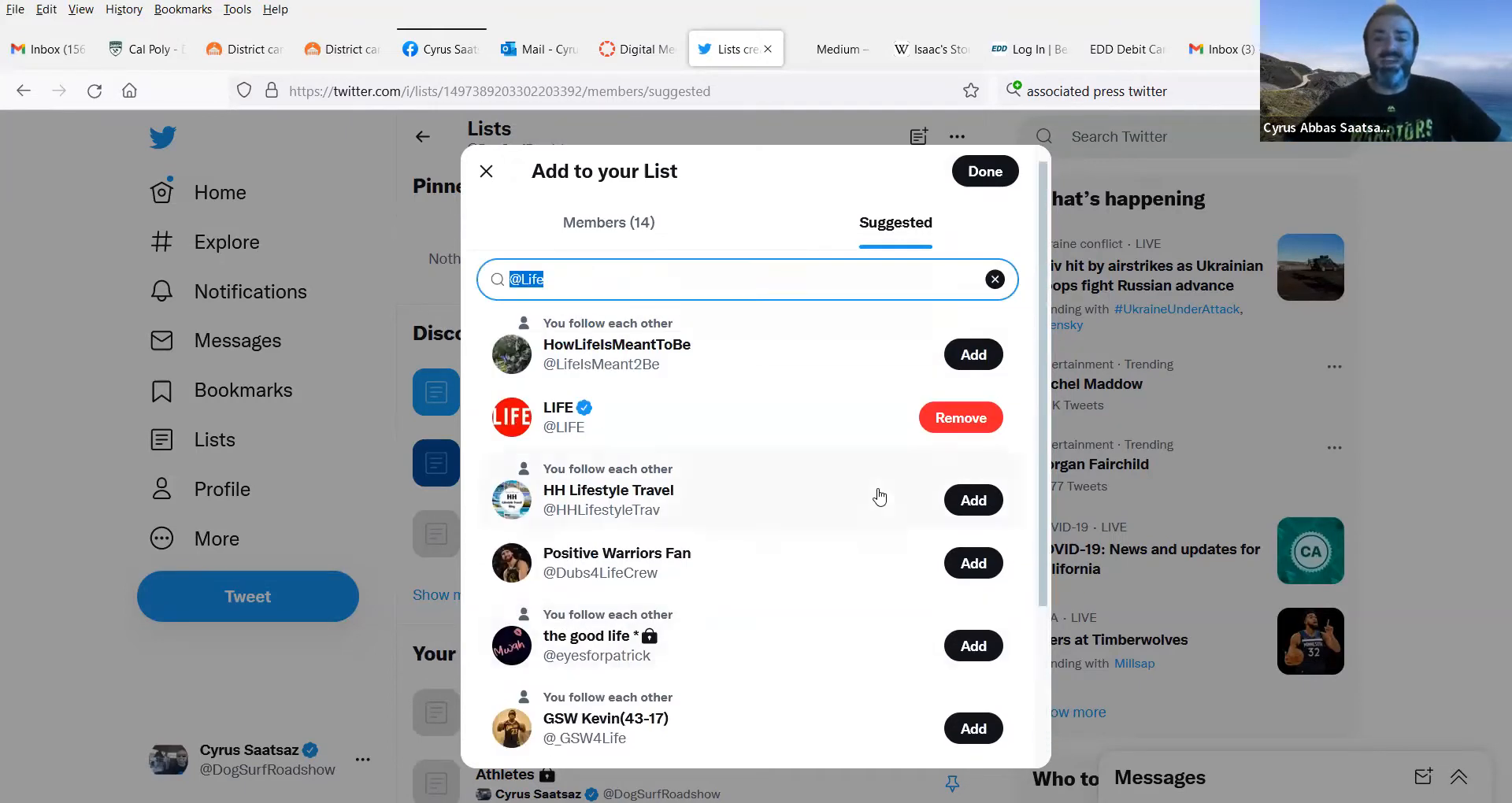
{"action": "left_click", "coordinate": [981, 174]}
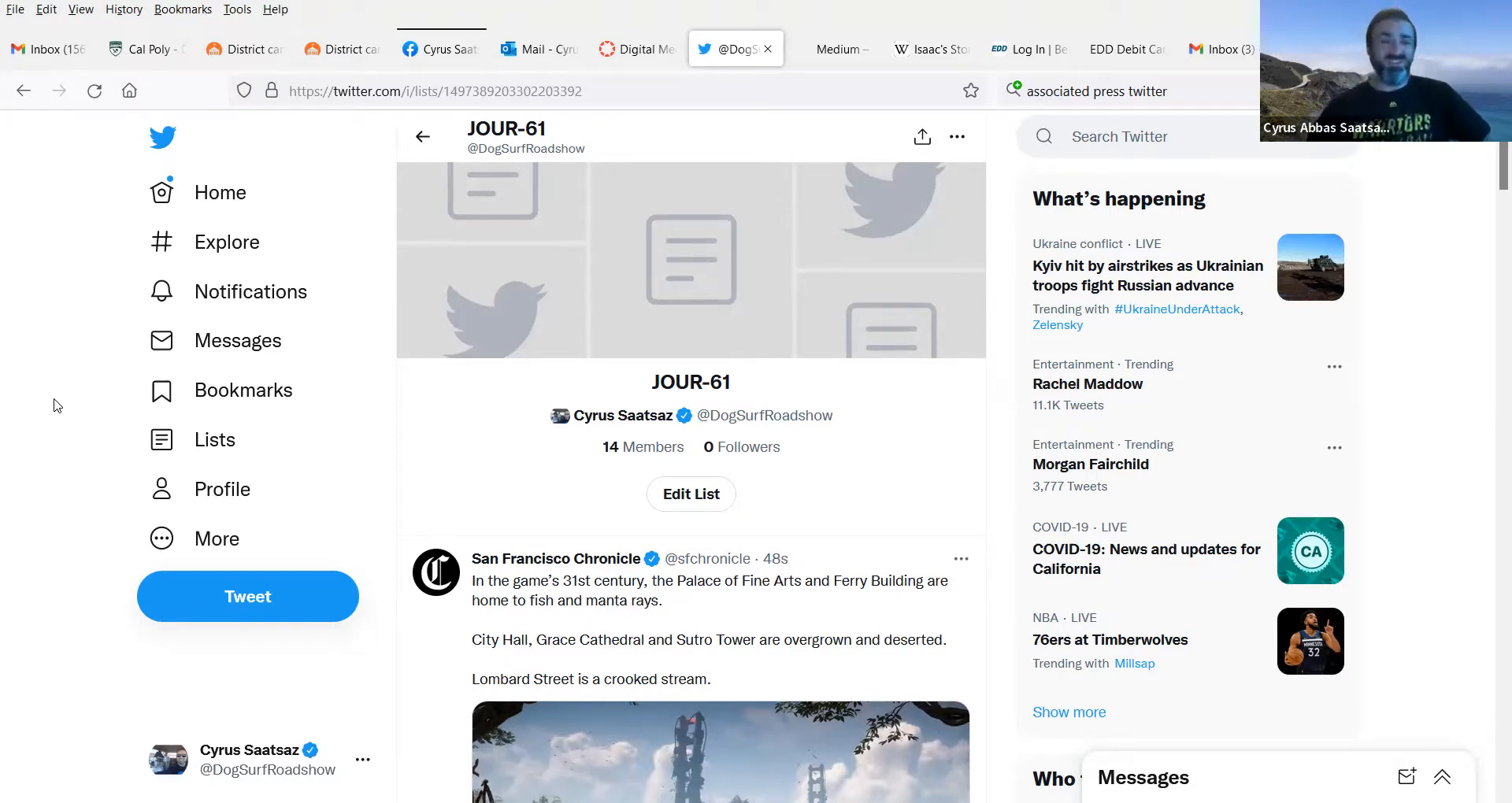
Step: Look through the JOUR-61 List timeline to review the tweets from its member accounts
{"action": "scroll", "coordinate": [67, 414], "scroll_direction": "down", "scroll_amount": 10}
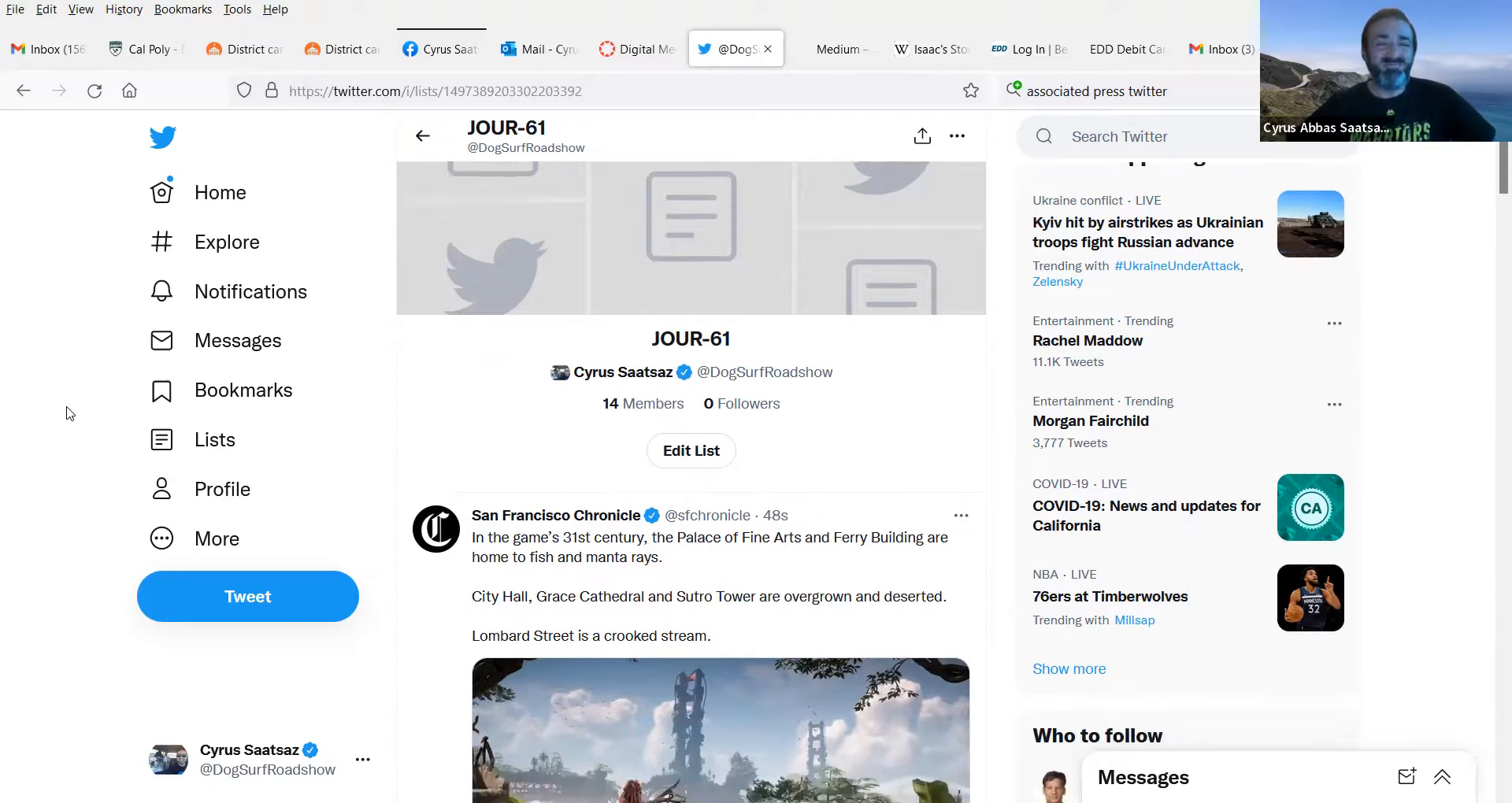
{"action": "scroll", "coordinate": [67, 413], "scroll_direction": "down", "scroll_amount": 6}
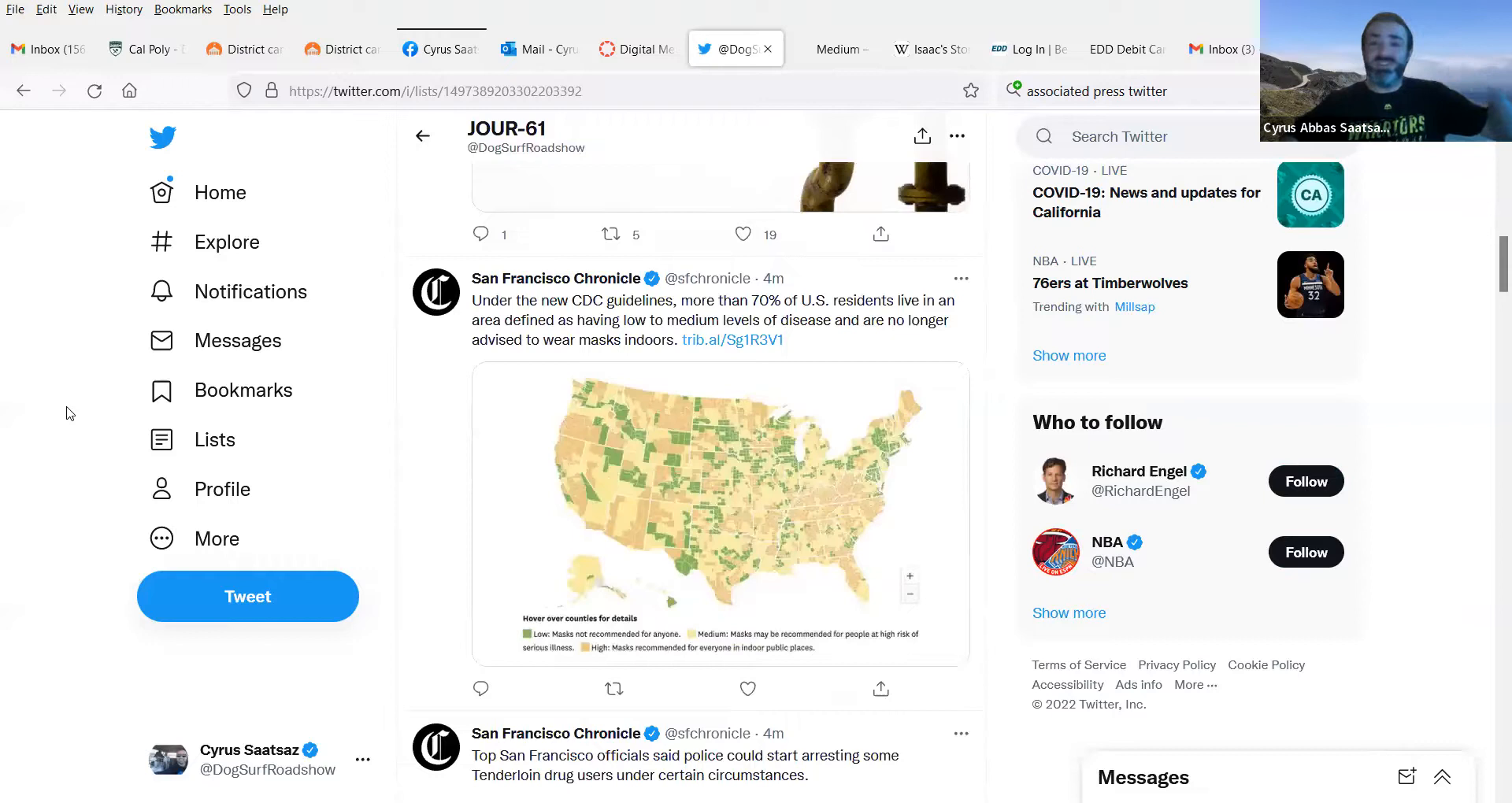
{"action": "scroll", "coordinate": [70, 414], "scroll_direction": "down", "scroll_amount": 10}
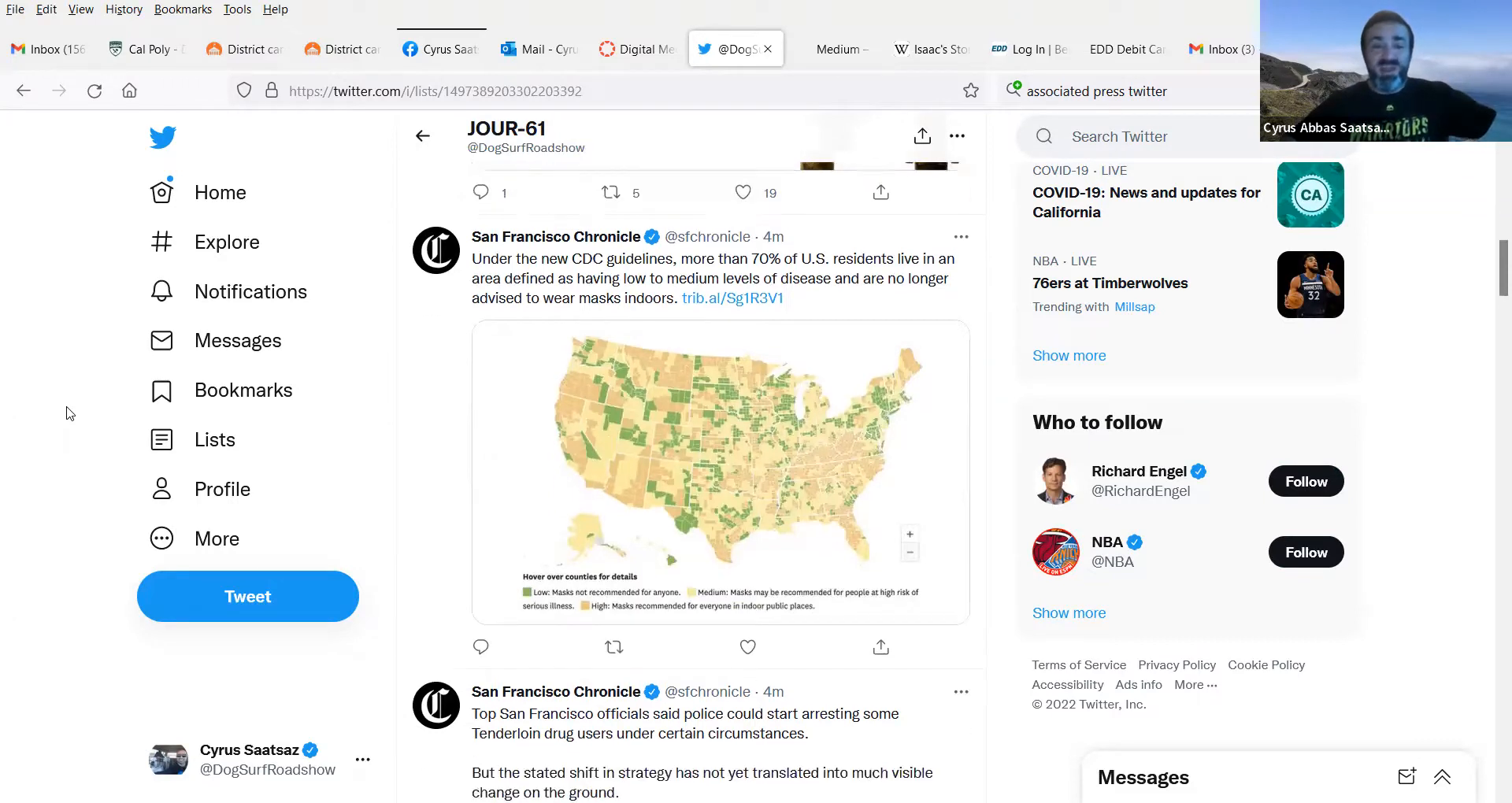
{"action": "scroll", "coordinate": [70, 414], "scroll_direction": "down", "scroll_amount": 10}
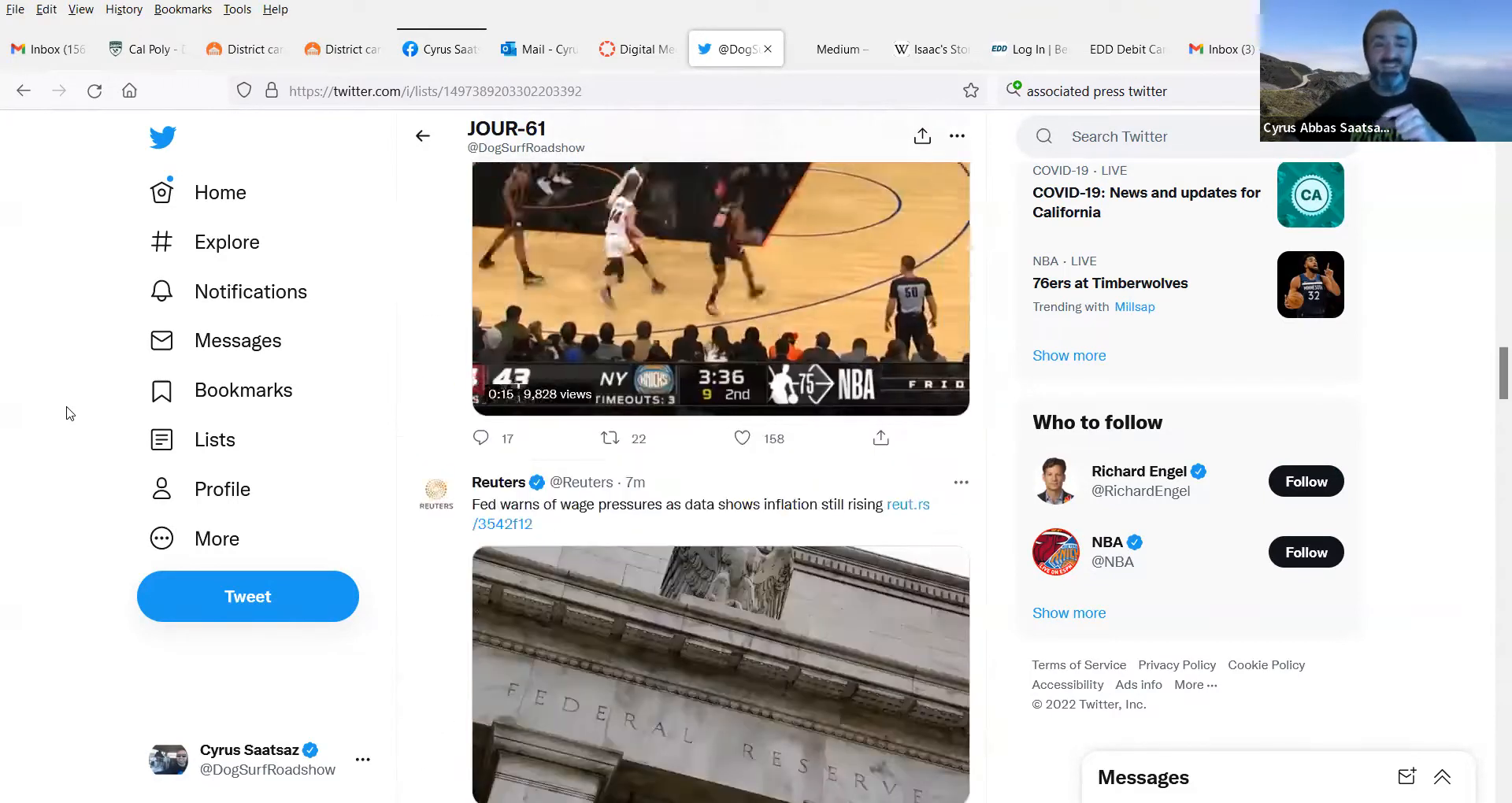
{"action": "scroll", "coordinate": [71, 414], "scroll_direction": "up", "scroll_amount": 4}
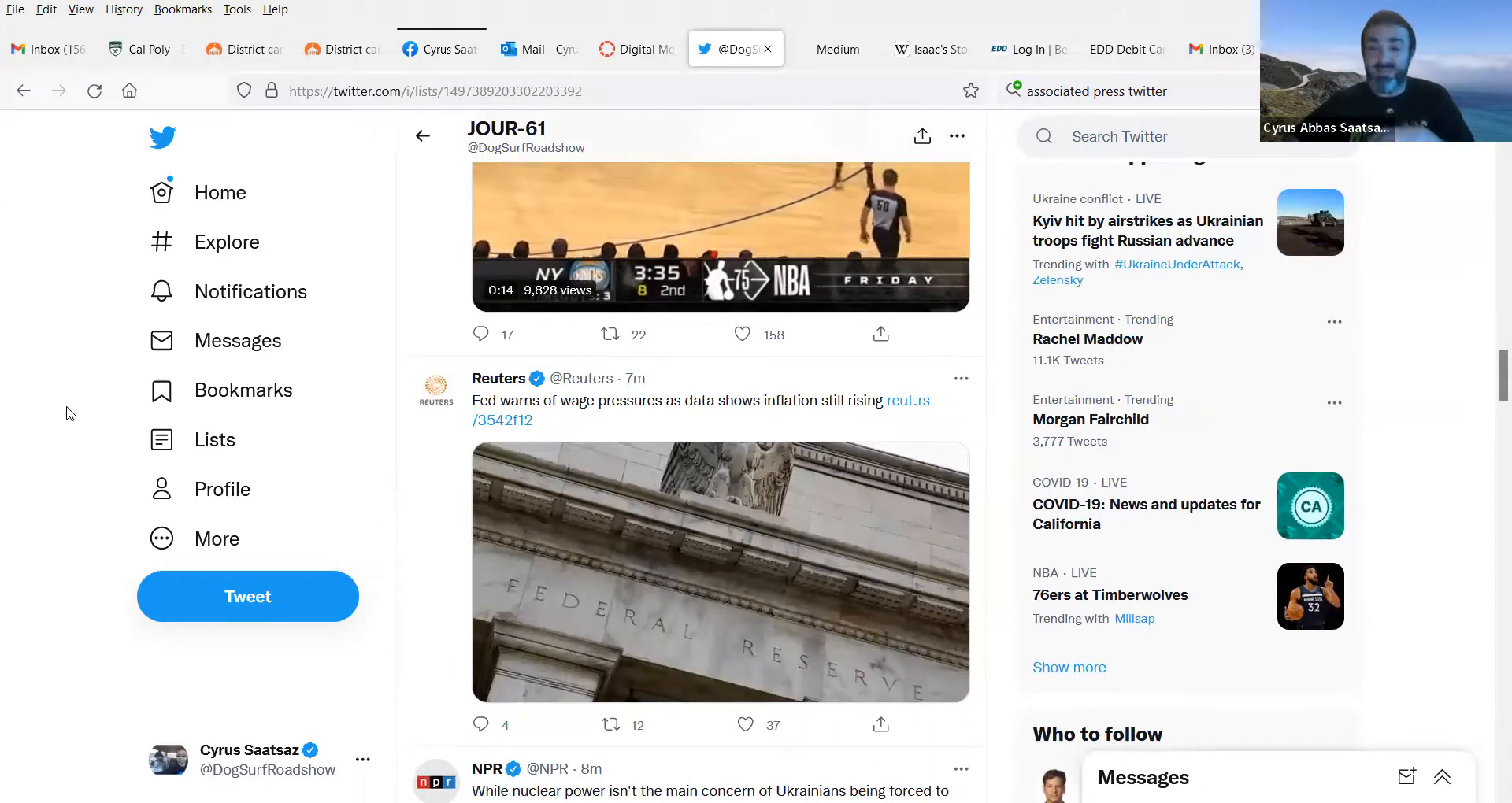
{"action": "scroll", "coordinate": [70, 398], "scroll_direction": "down", "scroll_amount": 5}
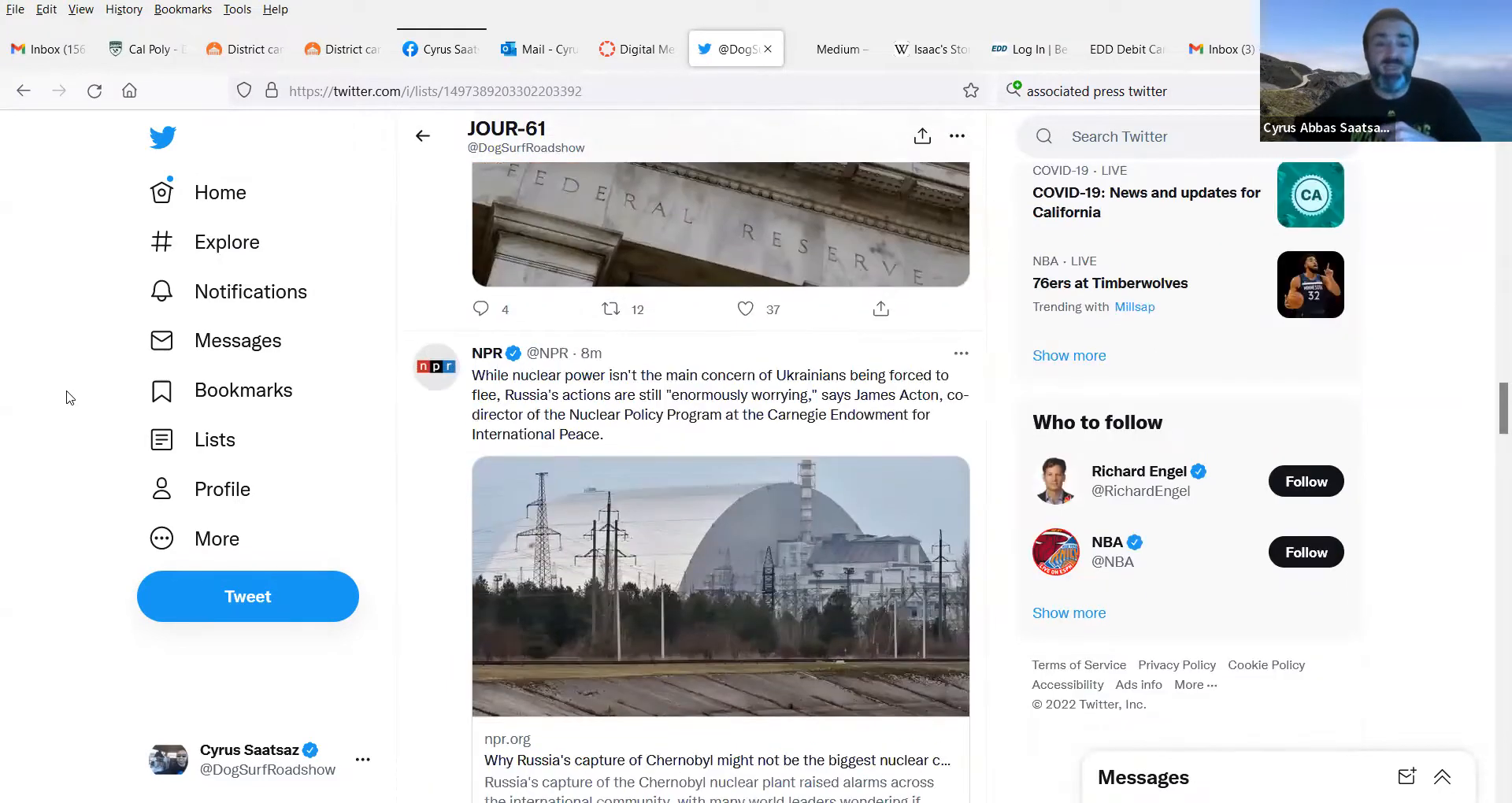
{"action": "scroll", "coordinate": [70, 398], "scroll_direction": "down", "scroll_amount": 13}
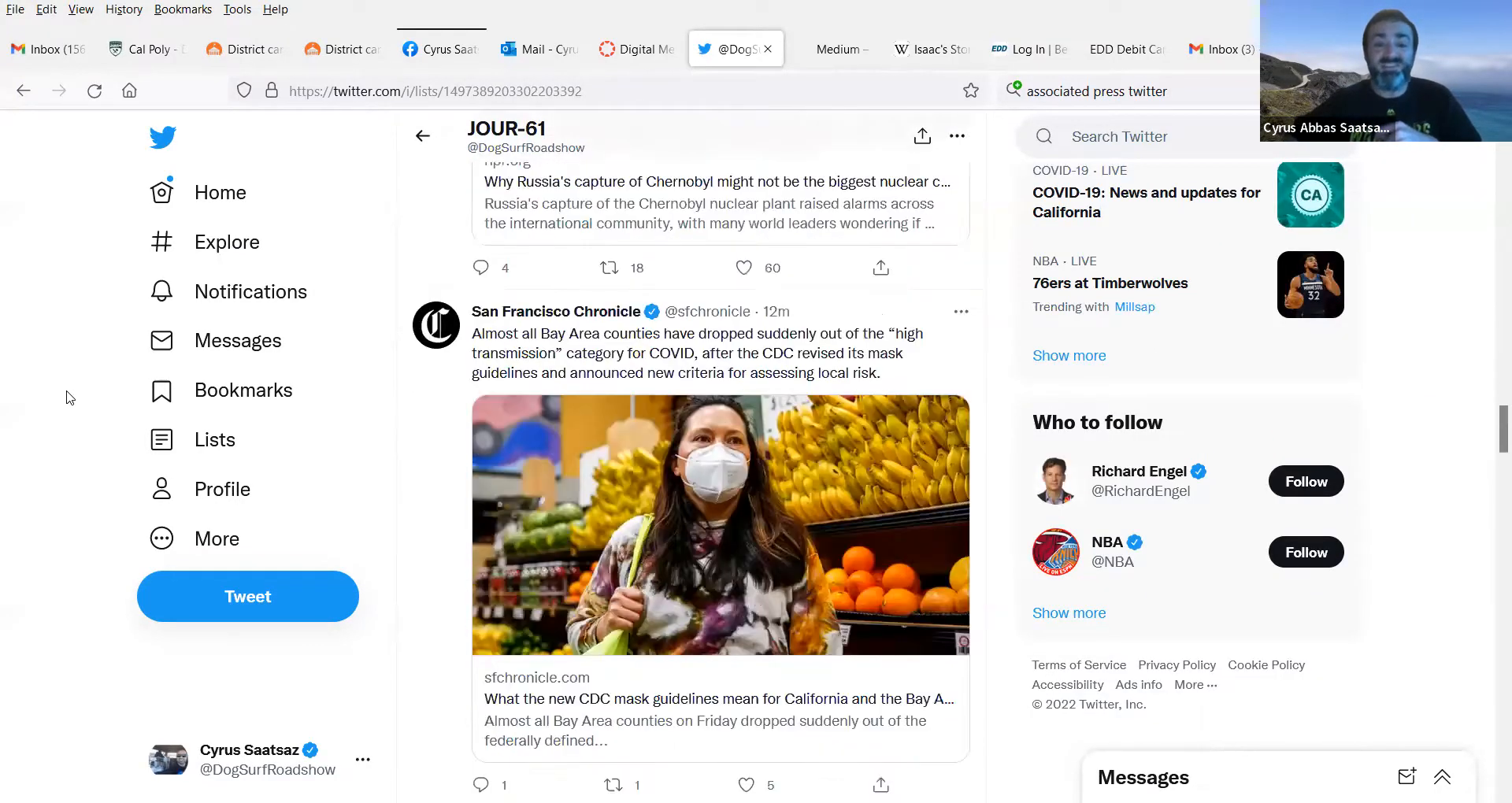
{"action": "scroll", "coordinate": [70, 398], "scroll_direction": "down", "scroll_amount": 15}
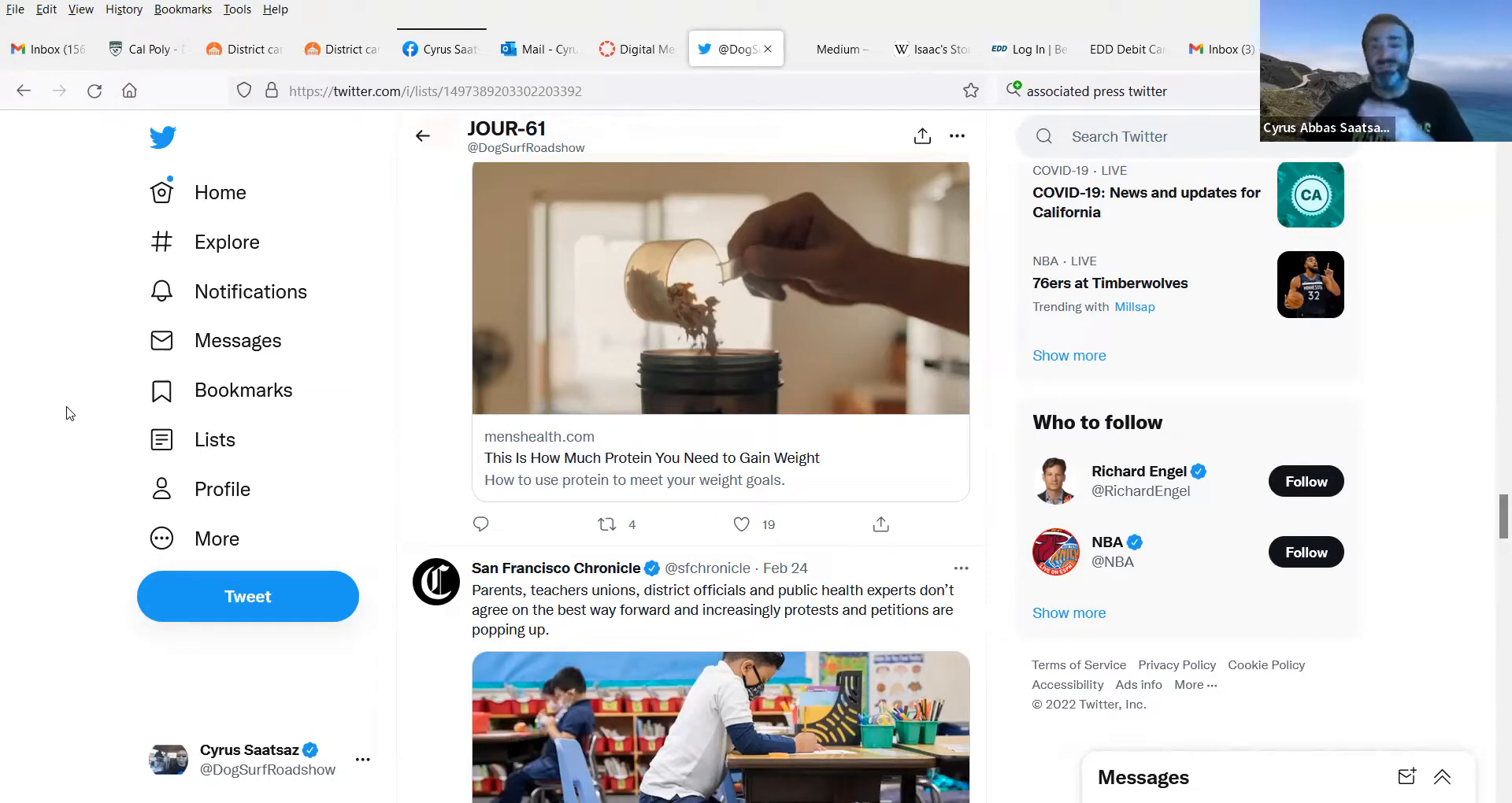
{"action": "scroll", "coordinate": [82, 534], "scroll_direction": "down", "scroll_amount": 2}
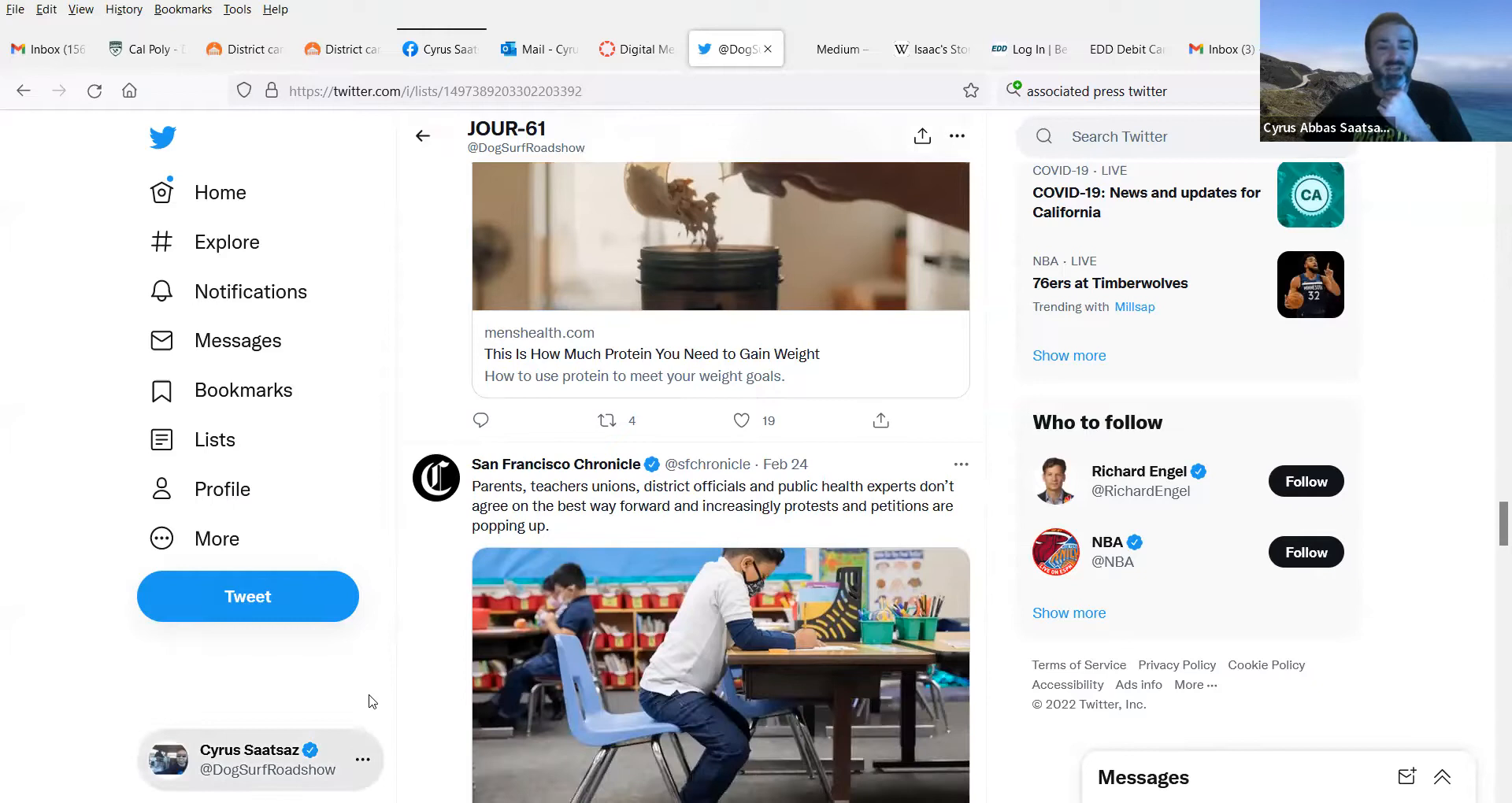
{"action": "scroll", "coordinate": [405, 597], "scroll_direction": "down", "scroll_amount": 5}
Step: Log out of the current Twitter account and confirm the logout
{"action": "left_click", "coordinate": [365, 764]}
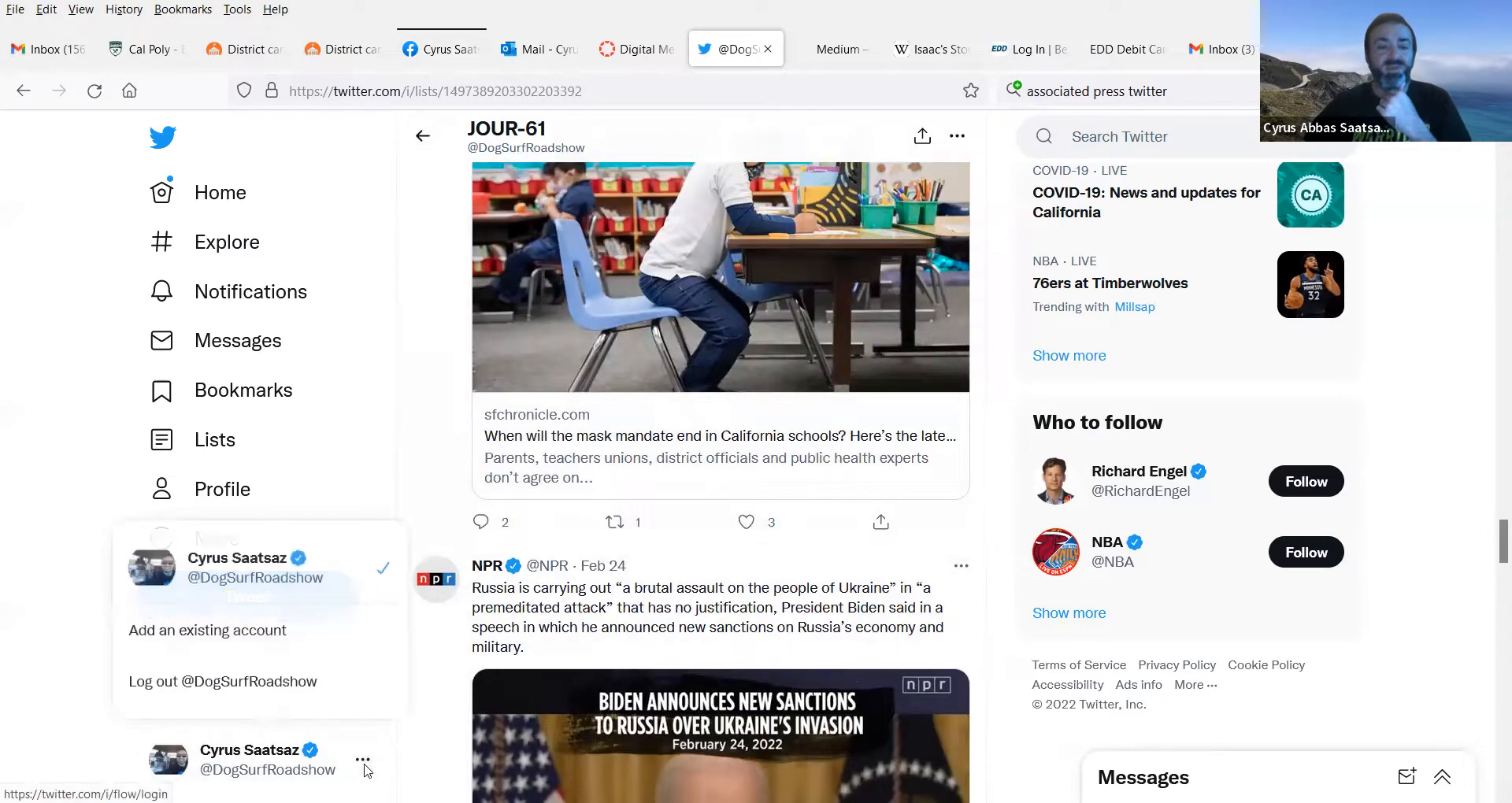
{"action": "left_click", "coordinate": [156, 683]}
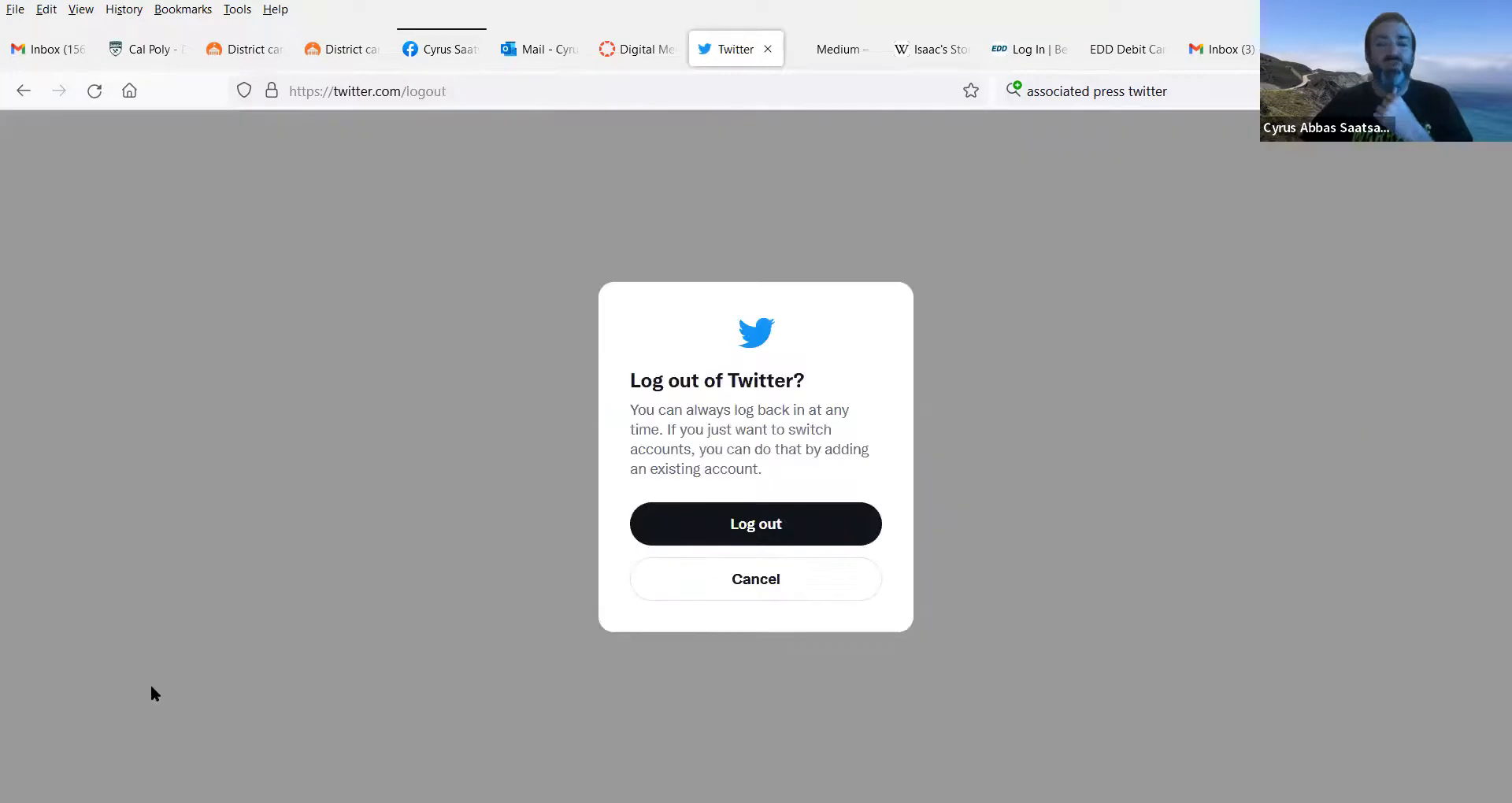
{"action": "left_click", "coordinate": [749, 523]}
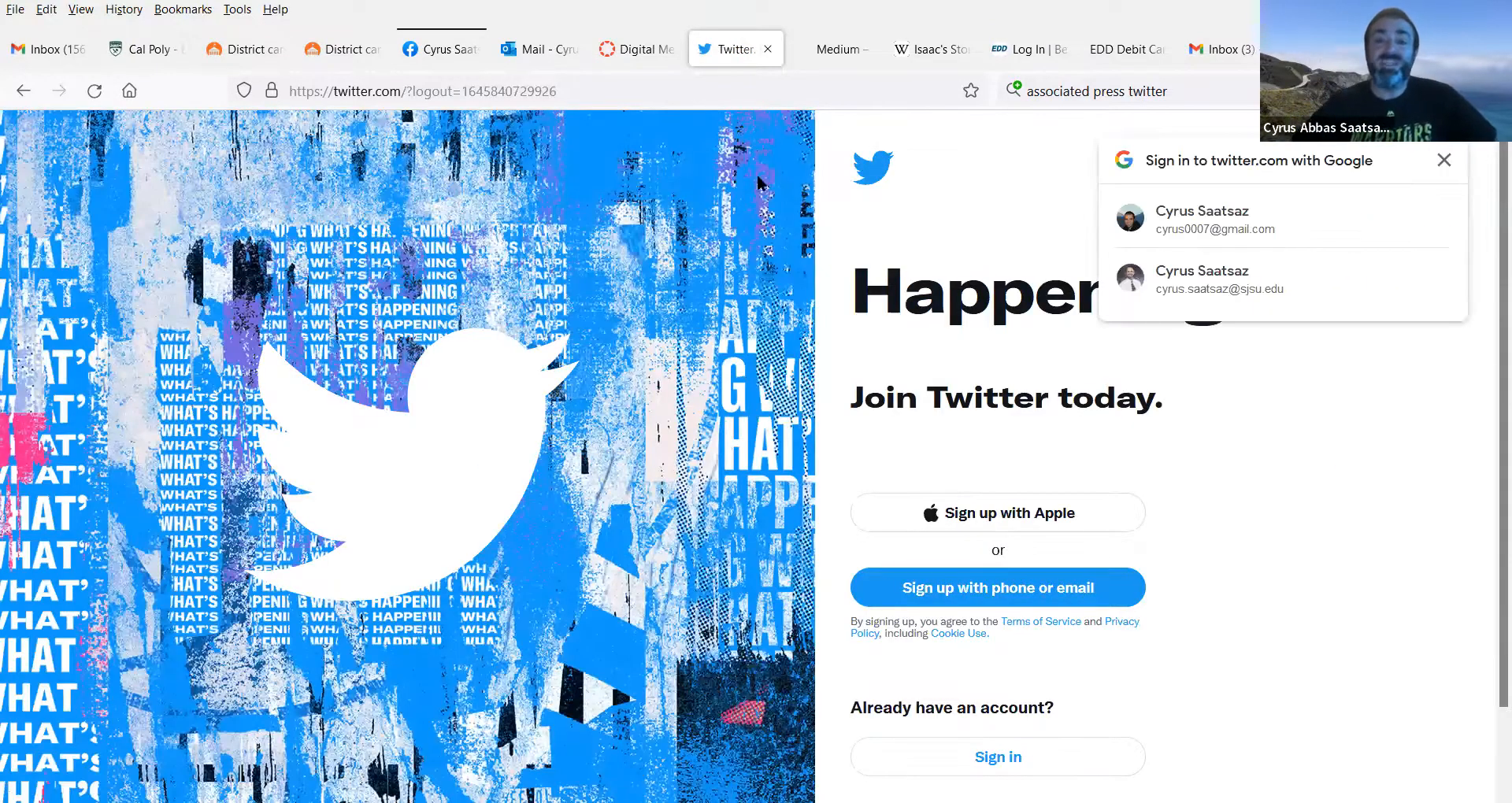
Step: Switch to the Medium site, view its options for joining, and close them
{"action": "left_click", "coordinate": [829, 61]}
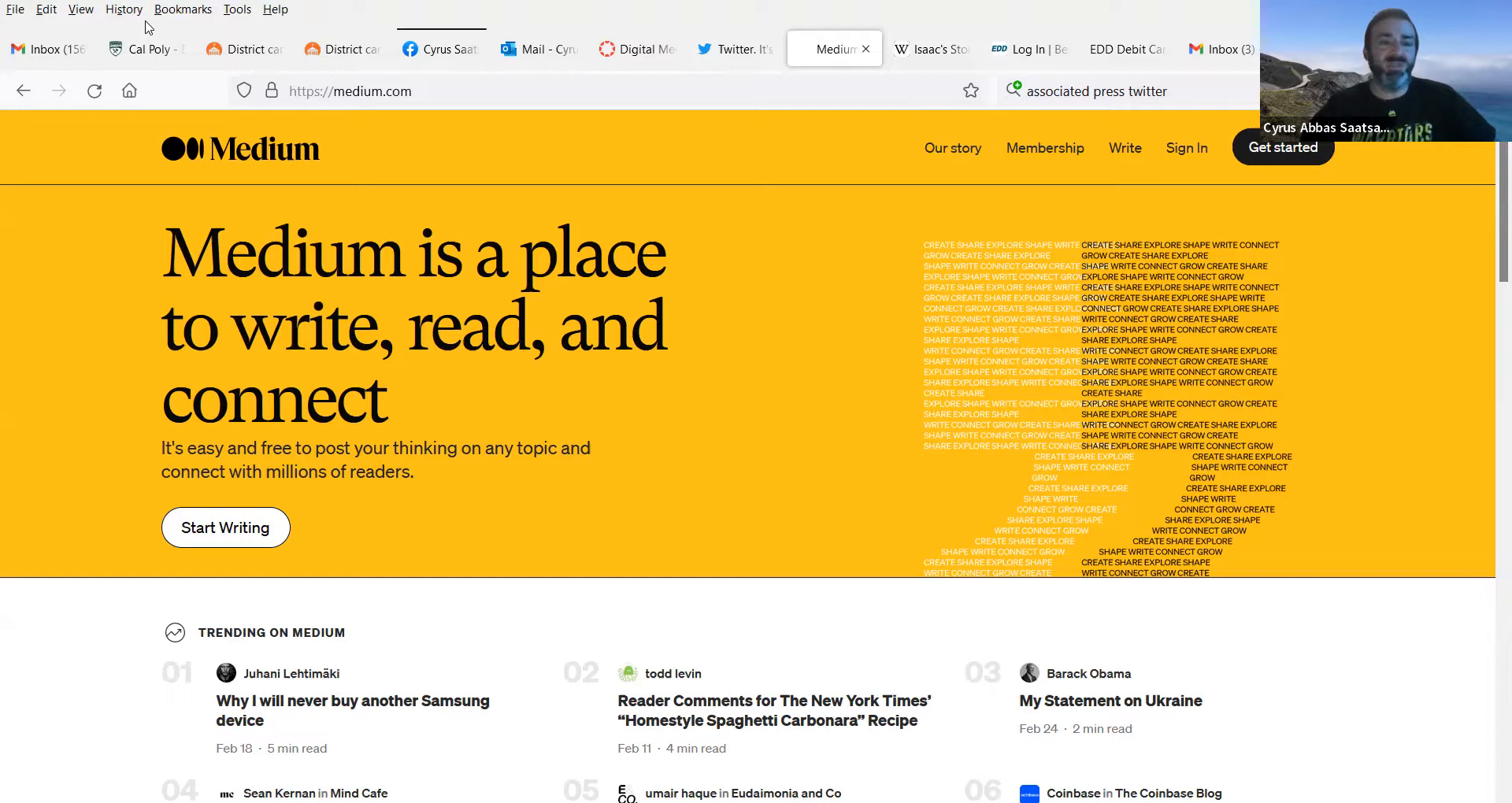
{"action": "left_click", "coordinate": [1286, 149]}
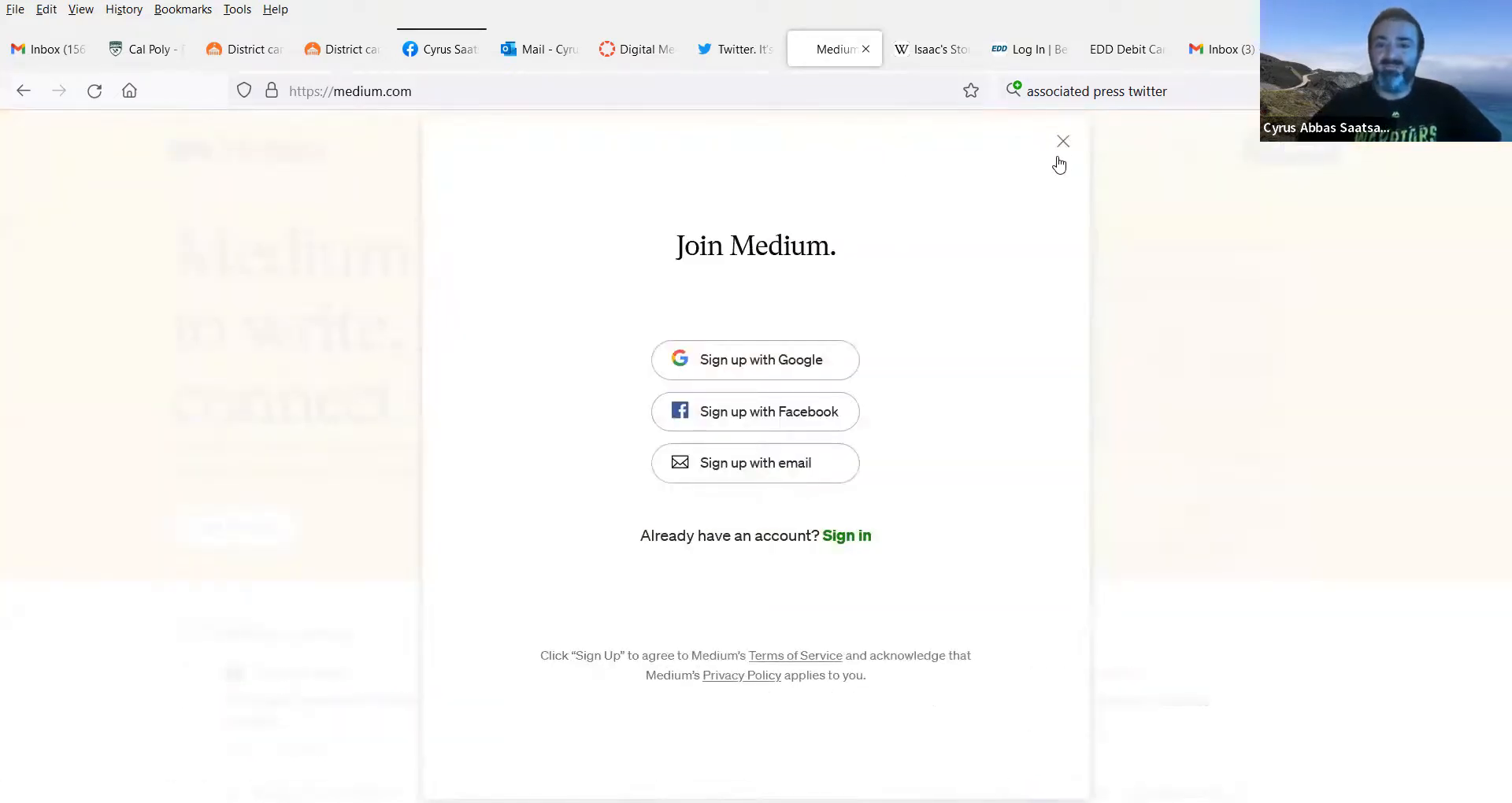
{"action": "left_click", "coordinate": [1064, 143]}
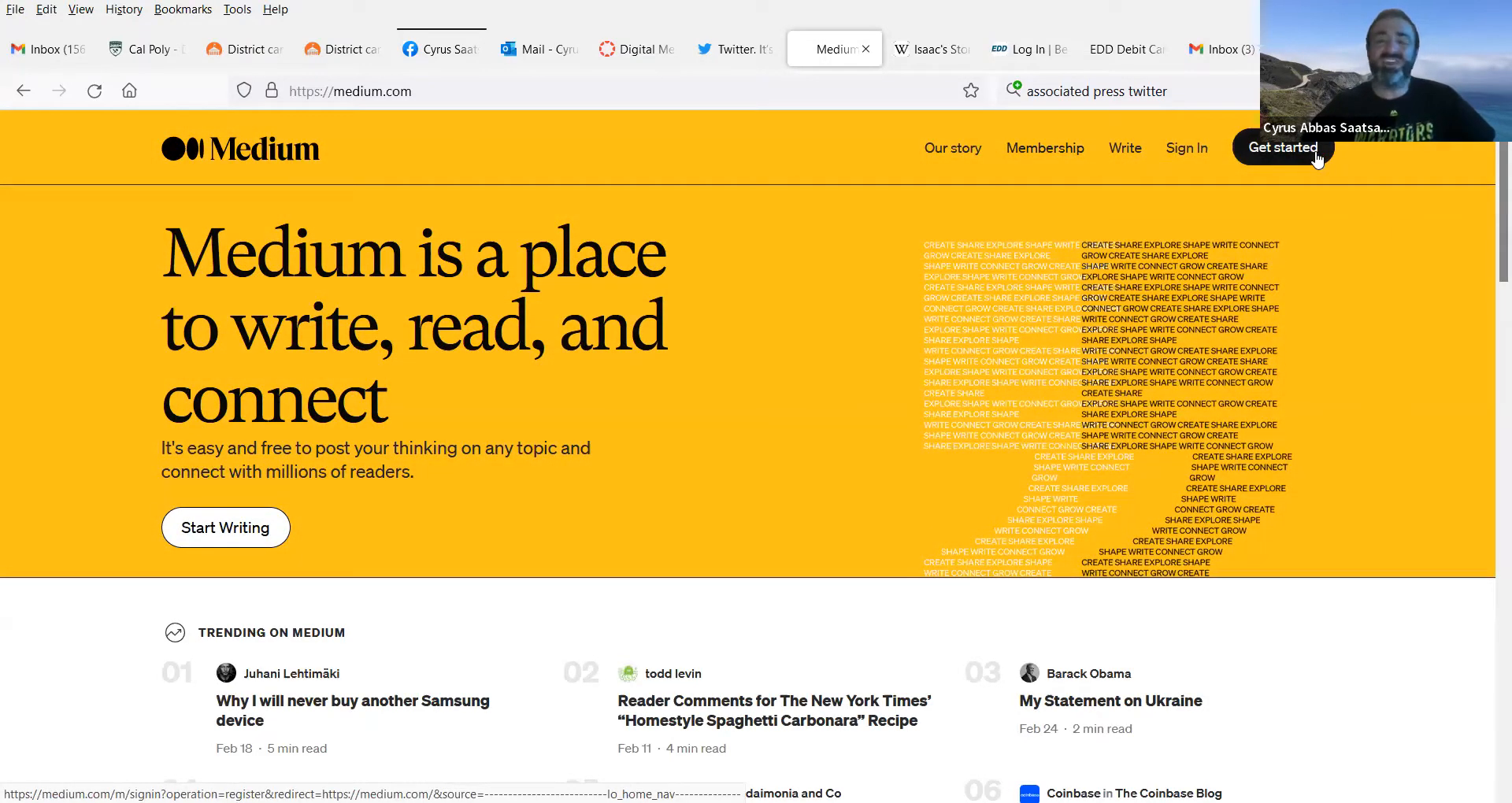
Step: Try to sign in to Medium through Twitter with the username Warriors24Pod and the account password, and decline saving the login
{"action": "left_click", "coordinate": [1201, 155]}
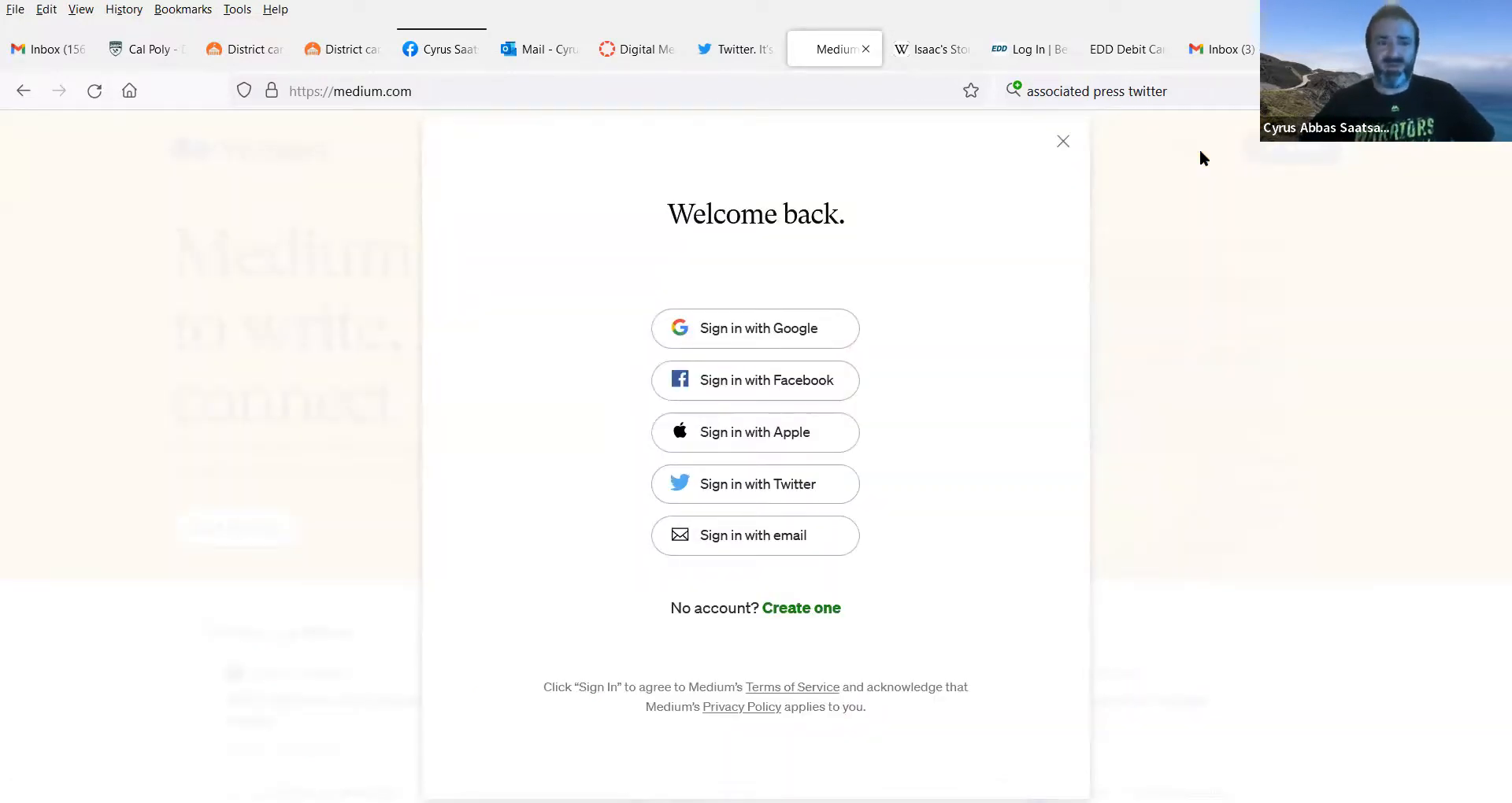
{"action": "left_click", "coordinate": [734, 488]}
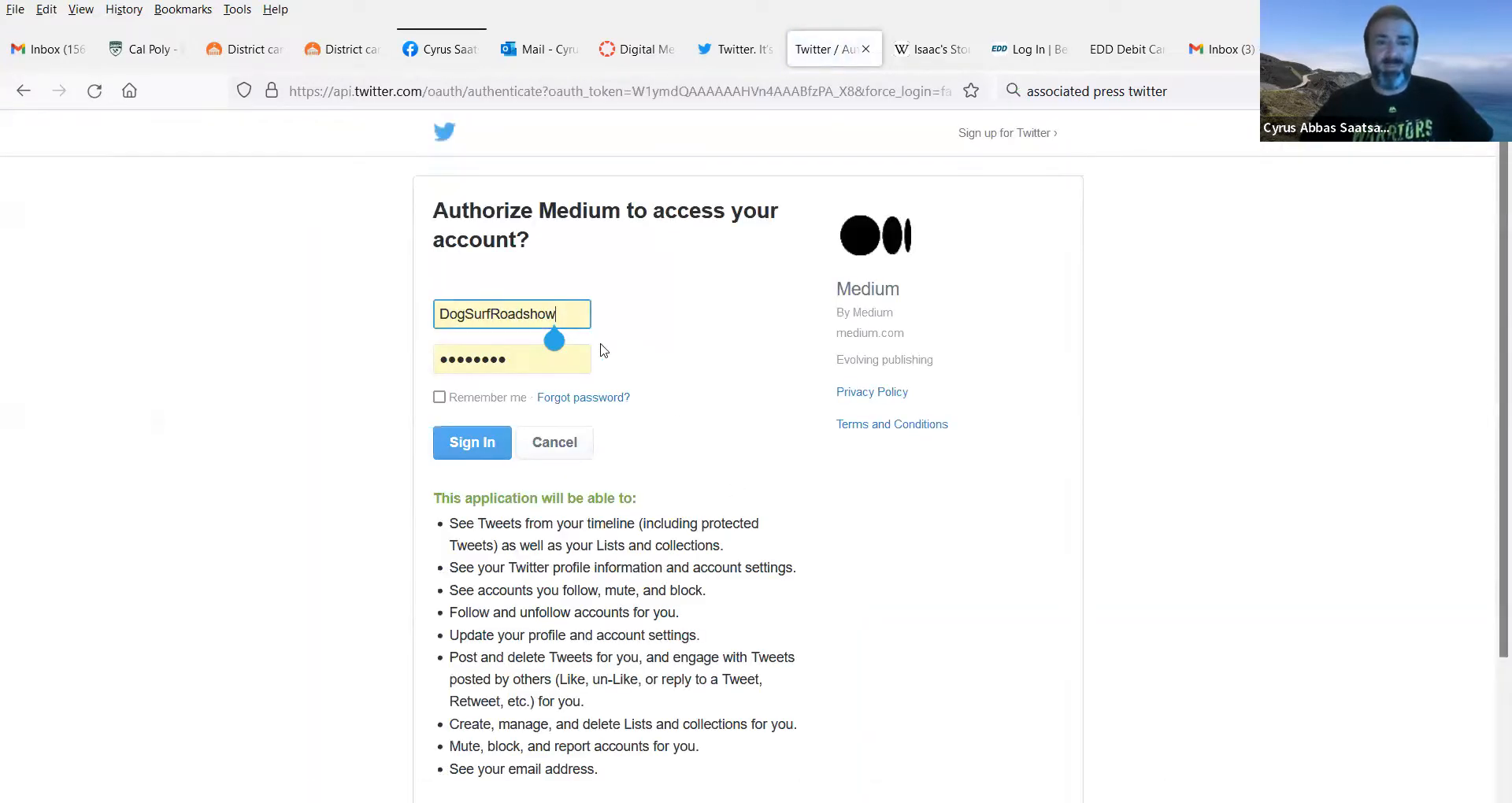
{"action": "double_click", "coordinate": [446, 318]}
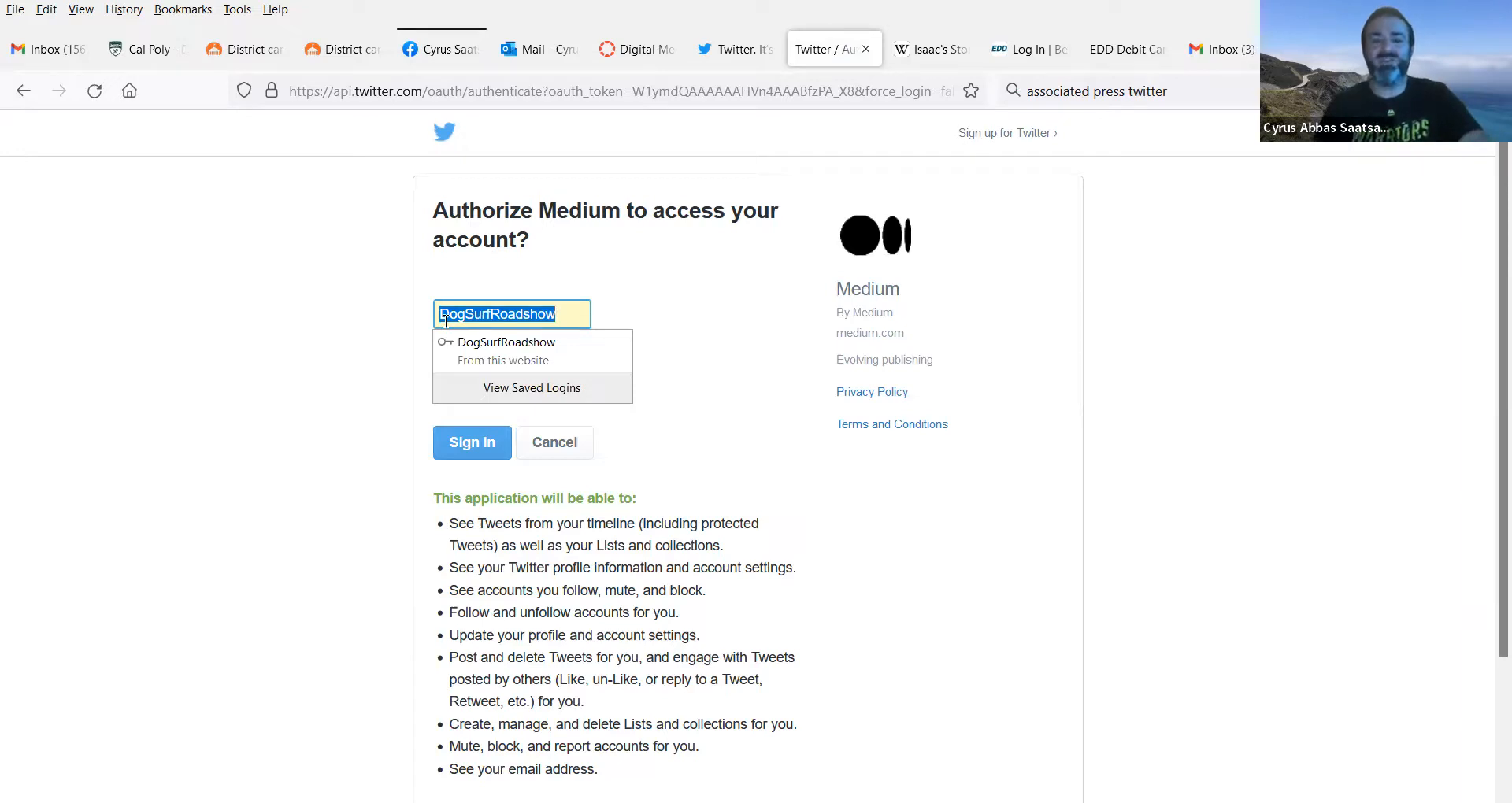
{"action": "type", "text": "Warr"}
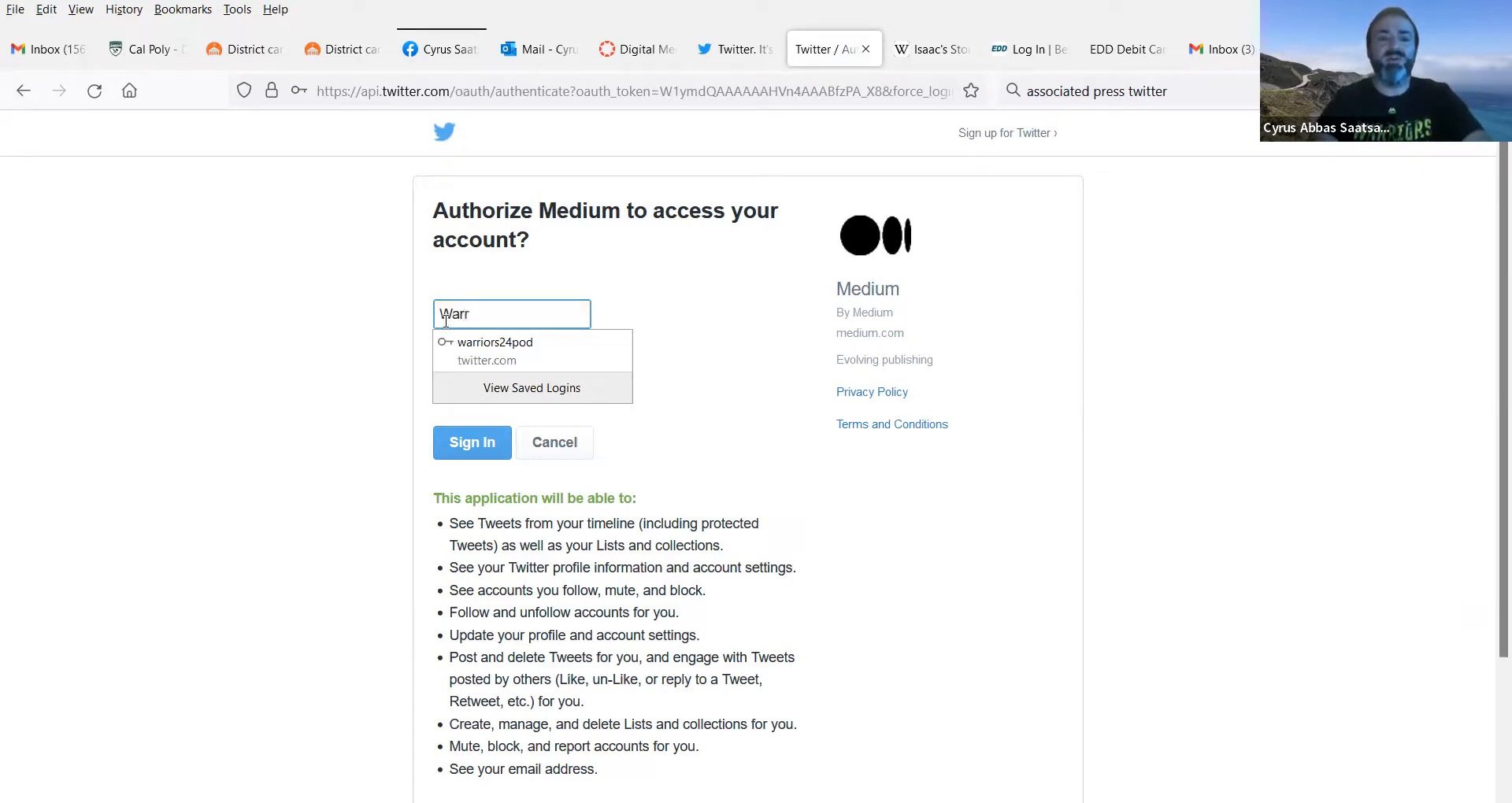
{"action": "type", "text": "iors24p"}
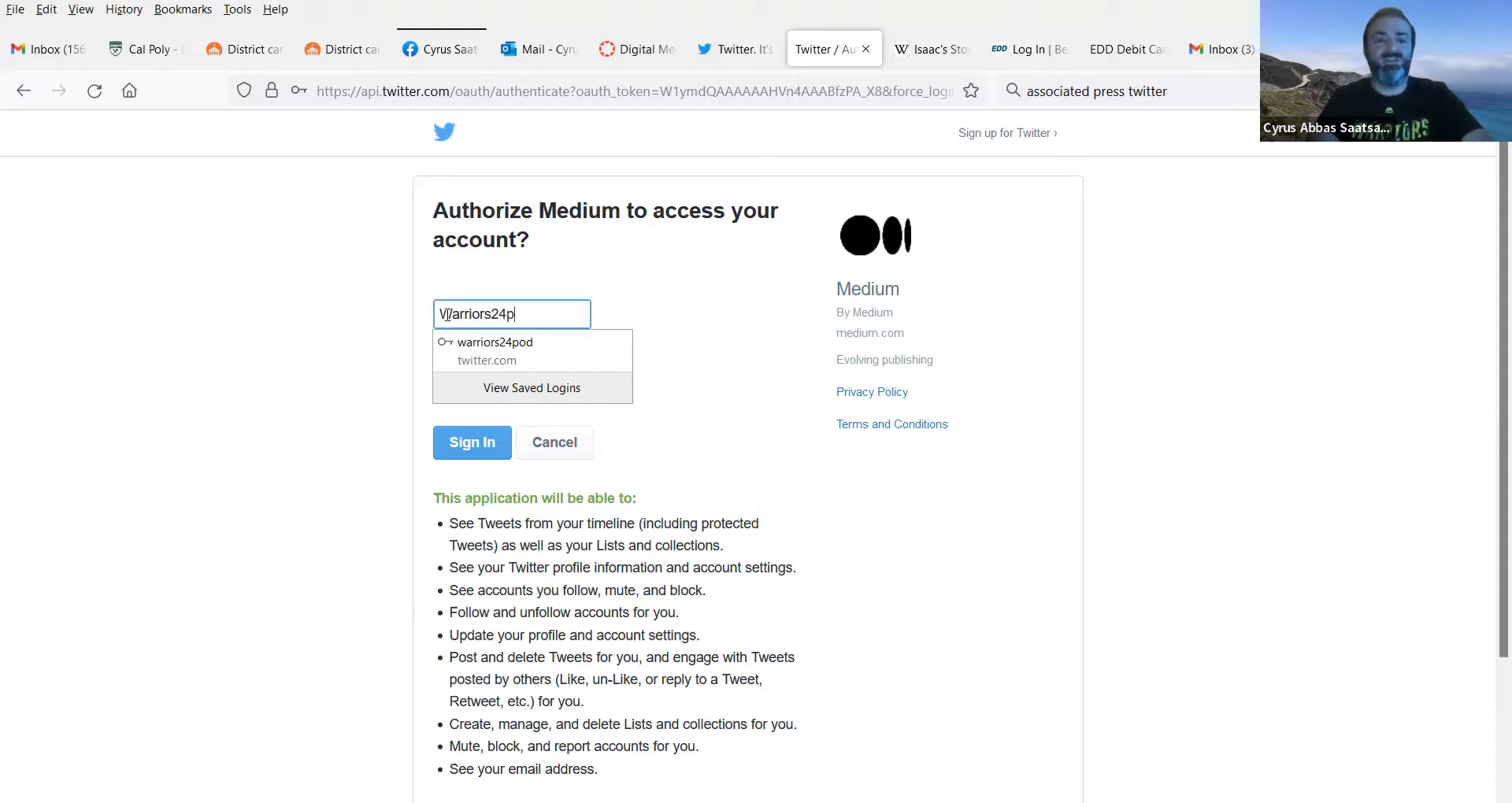
{"action": "key", "text": "BackSpace"}
{"action": "type", "text": "Pod"}
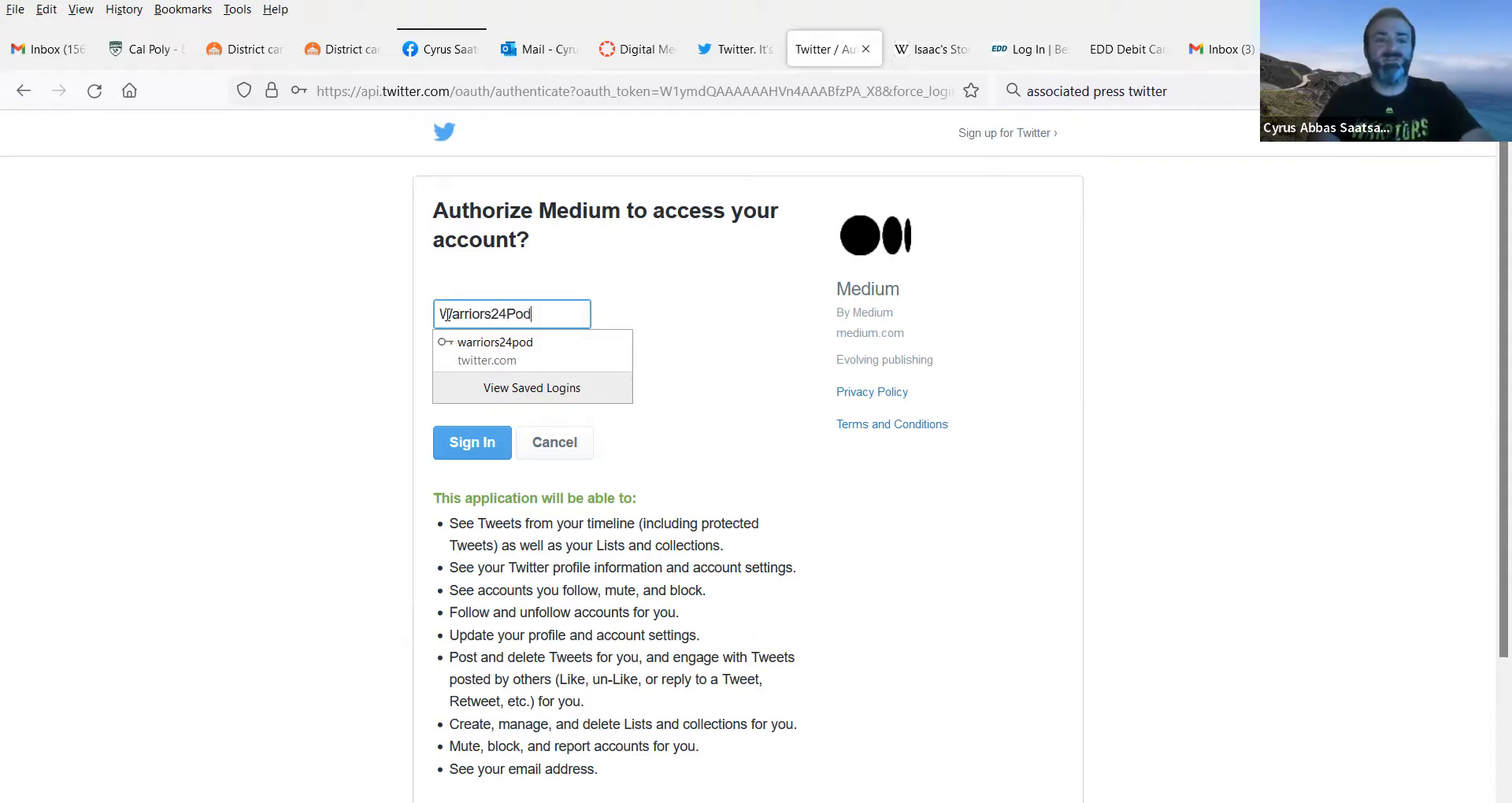
{"action": "key", "text": "Tab"}
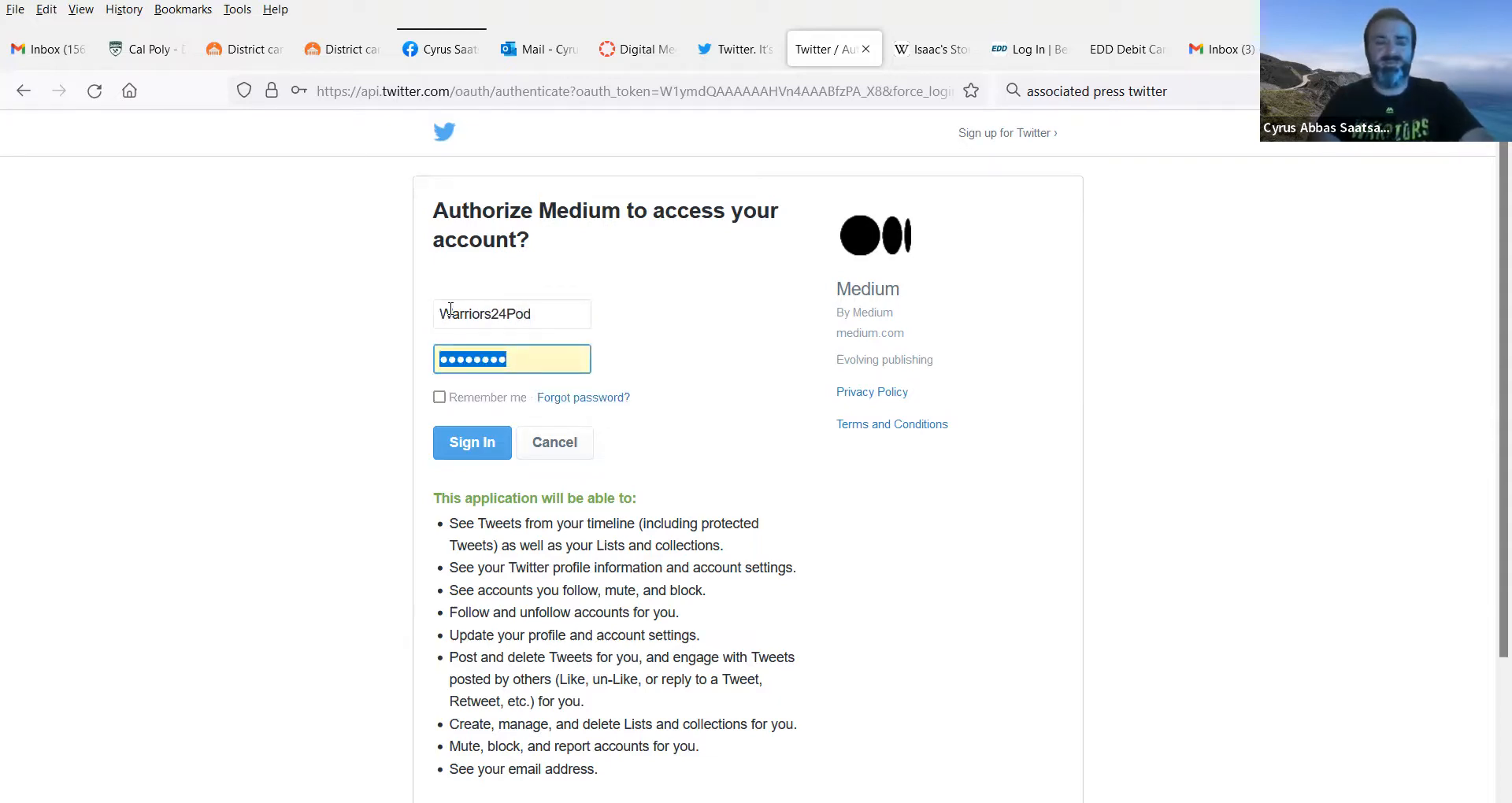
{"action": "type", "text": "••••••••"}
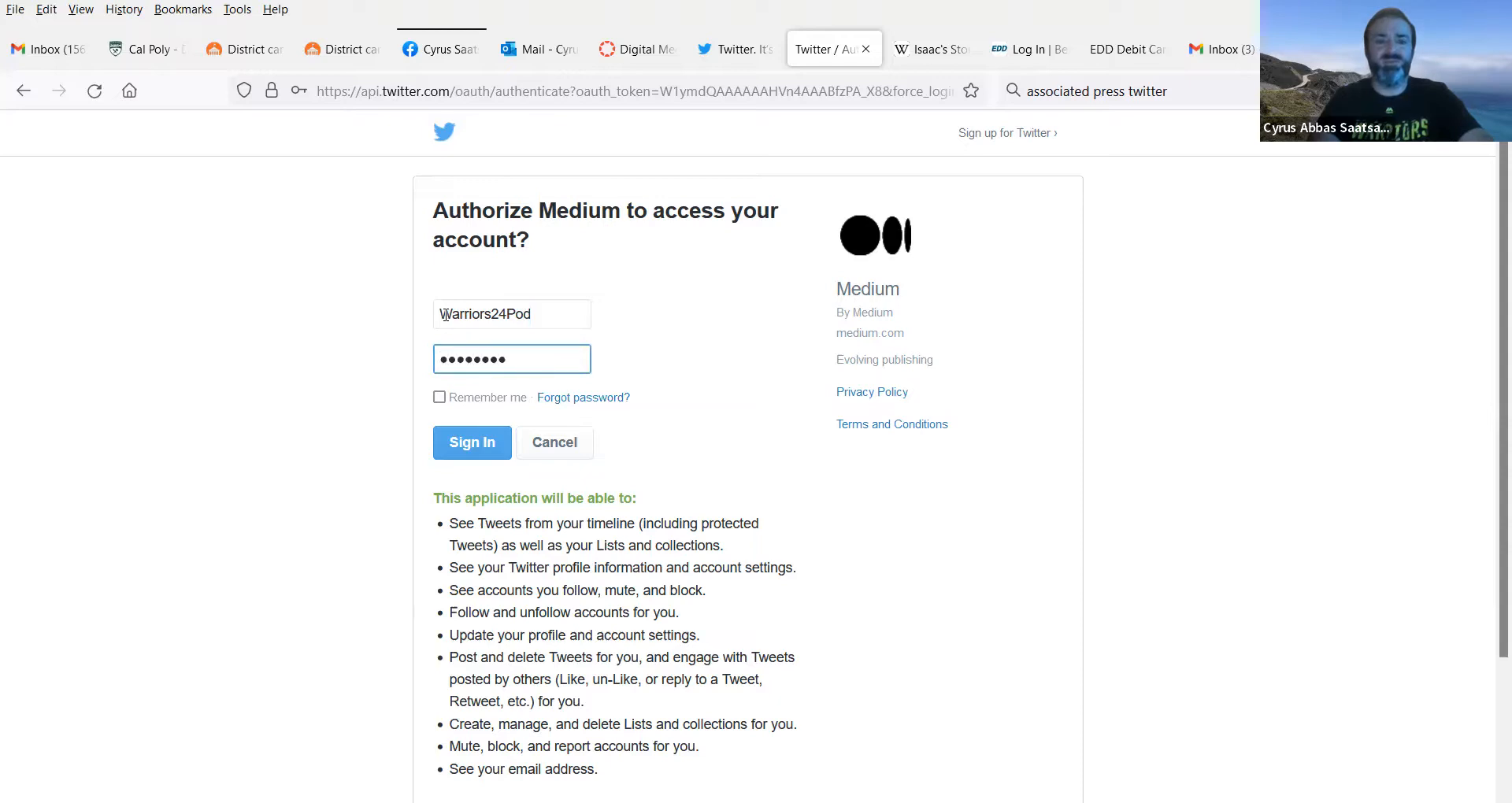
{"action": "type", "text": "••••••••"}
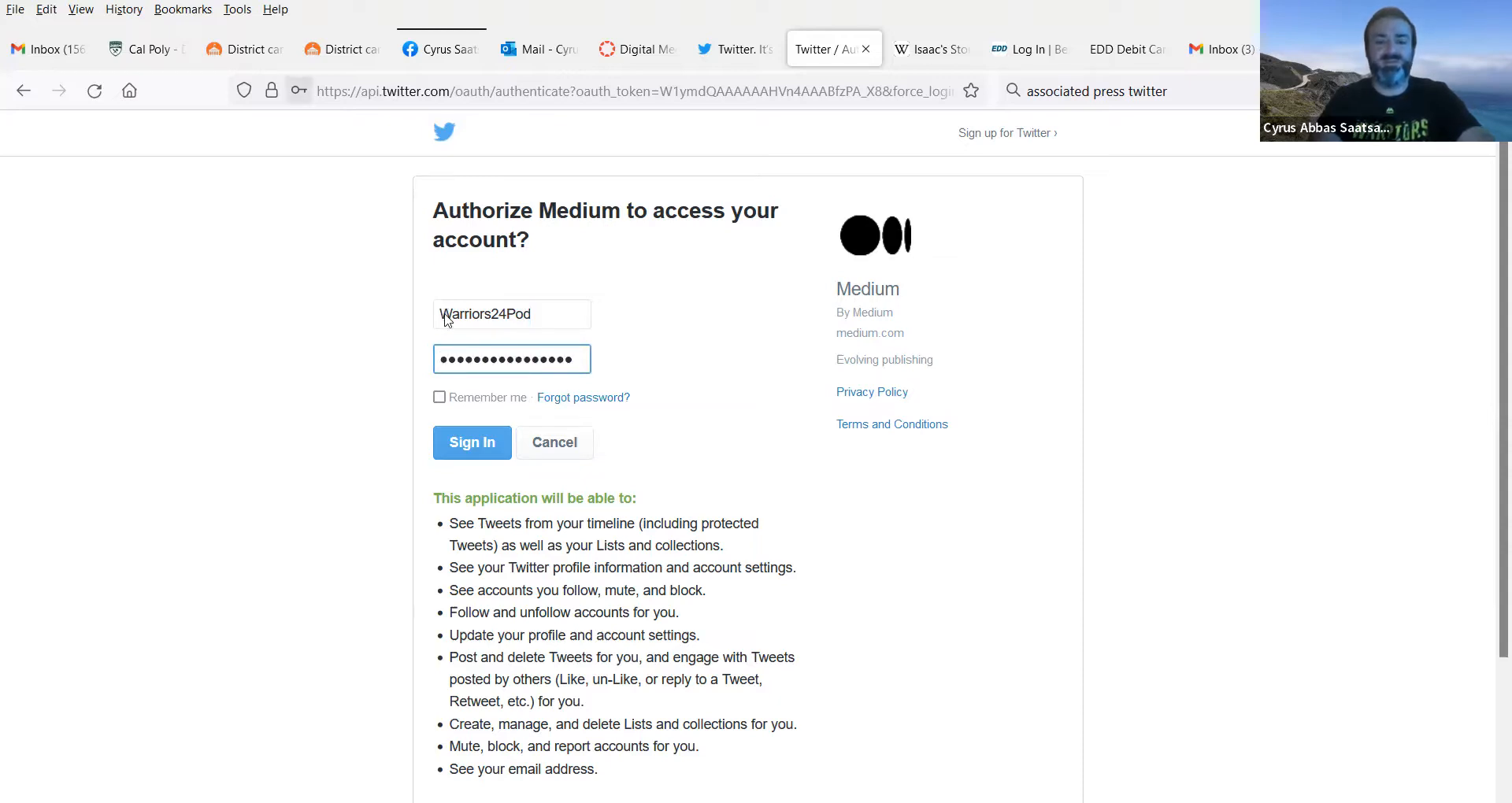
{"action": "key", "text": "Return"}
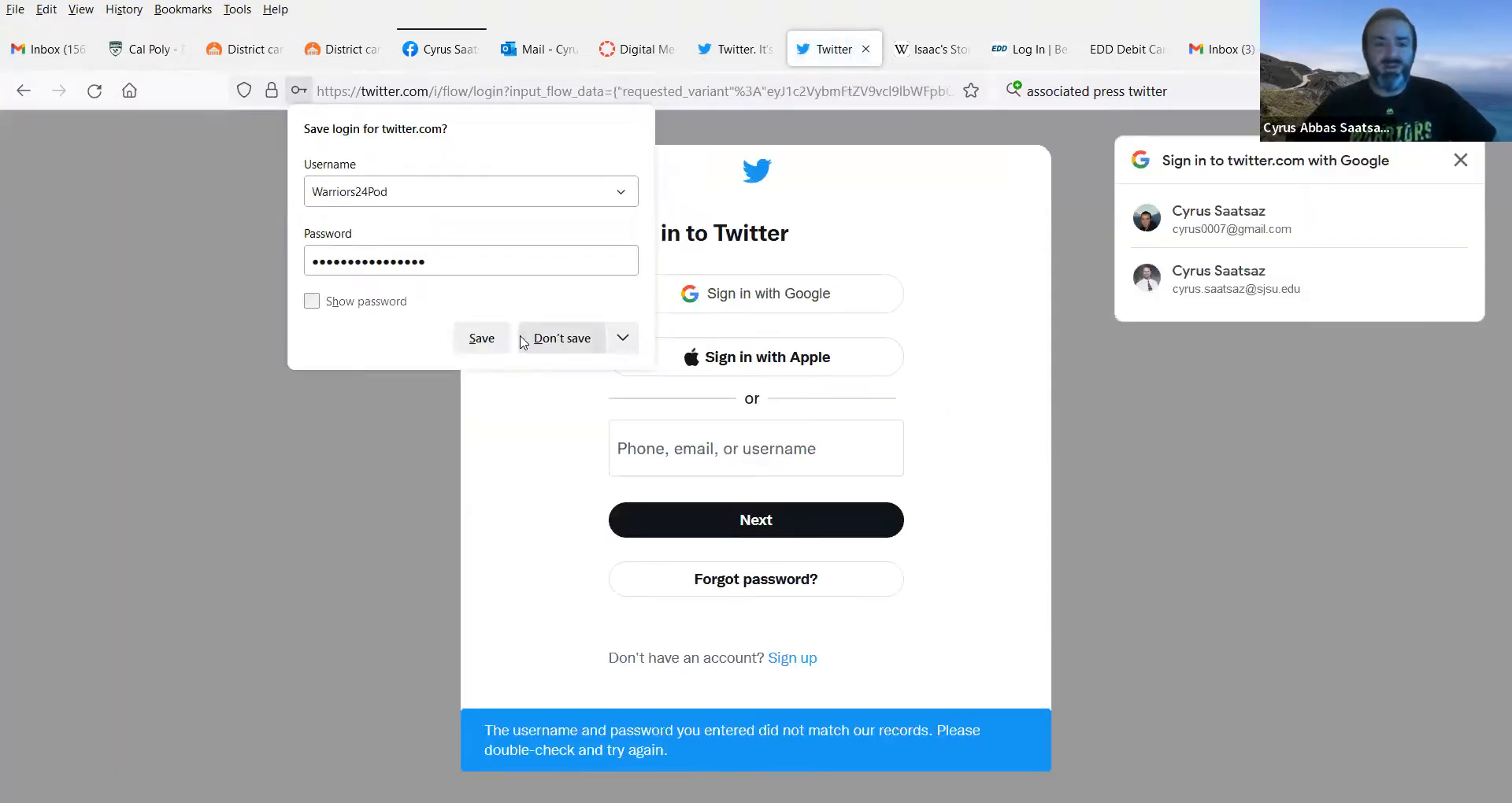
{"action": "left_click", "coordinate": [536, 339]}
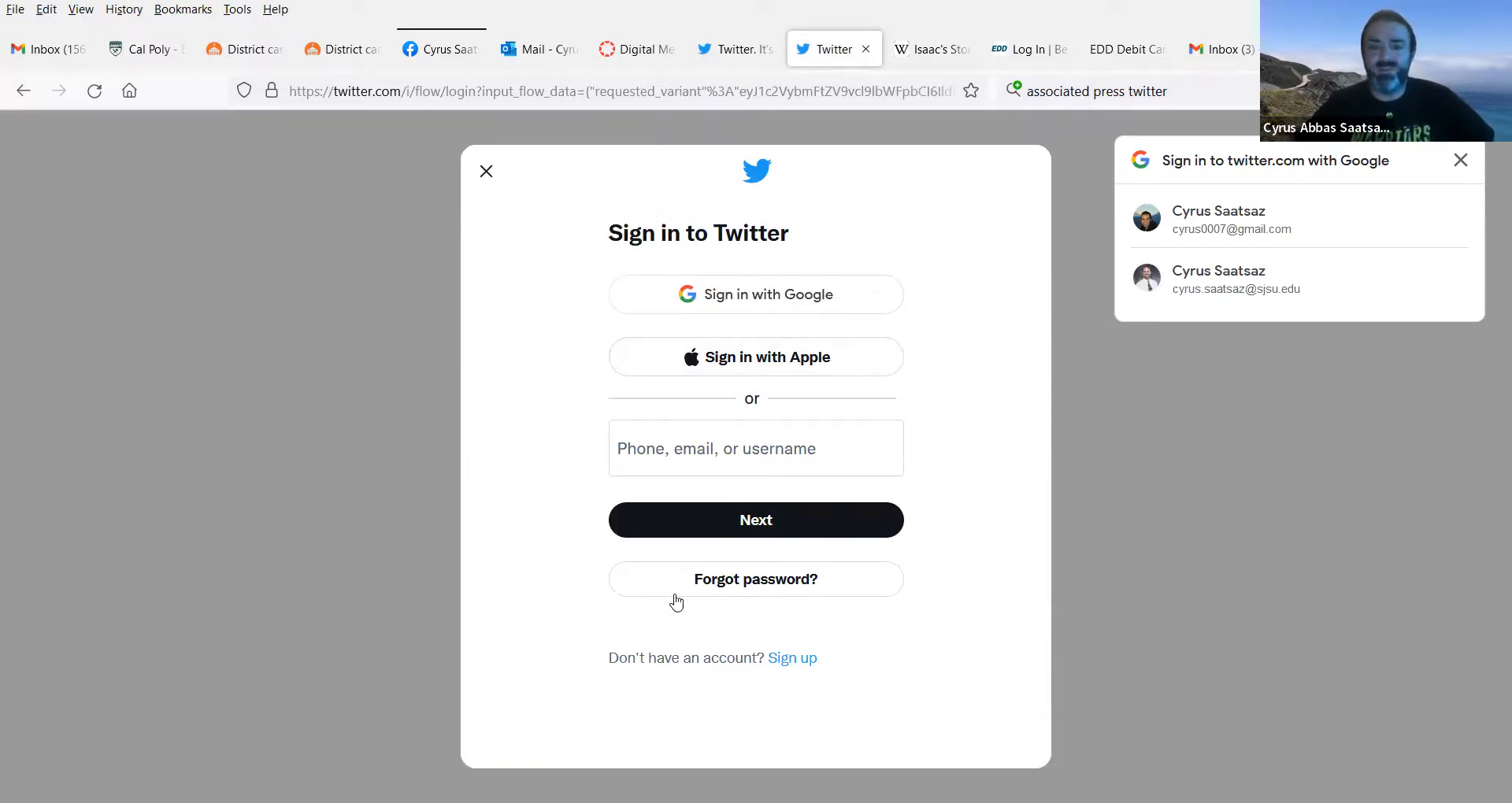
Step: Log in to Twitter with the username warriors24pod, replacing the prefilled password with the account password
{"action": "left_click", "coordinate": [720, 451]}
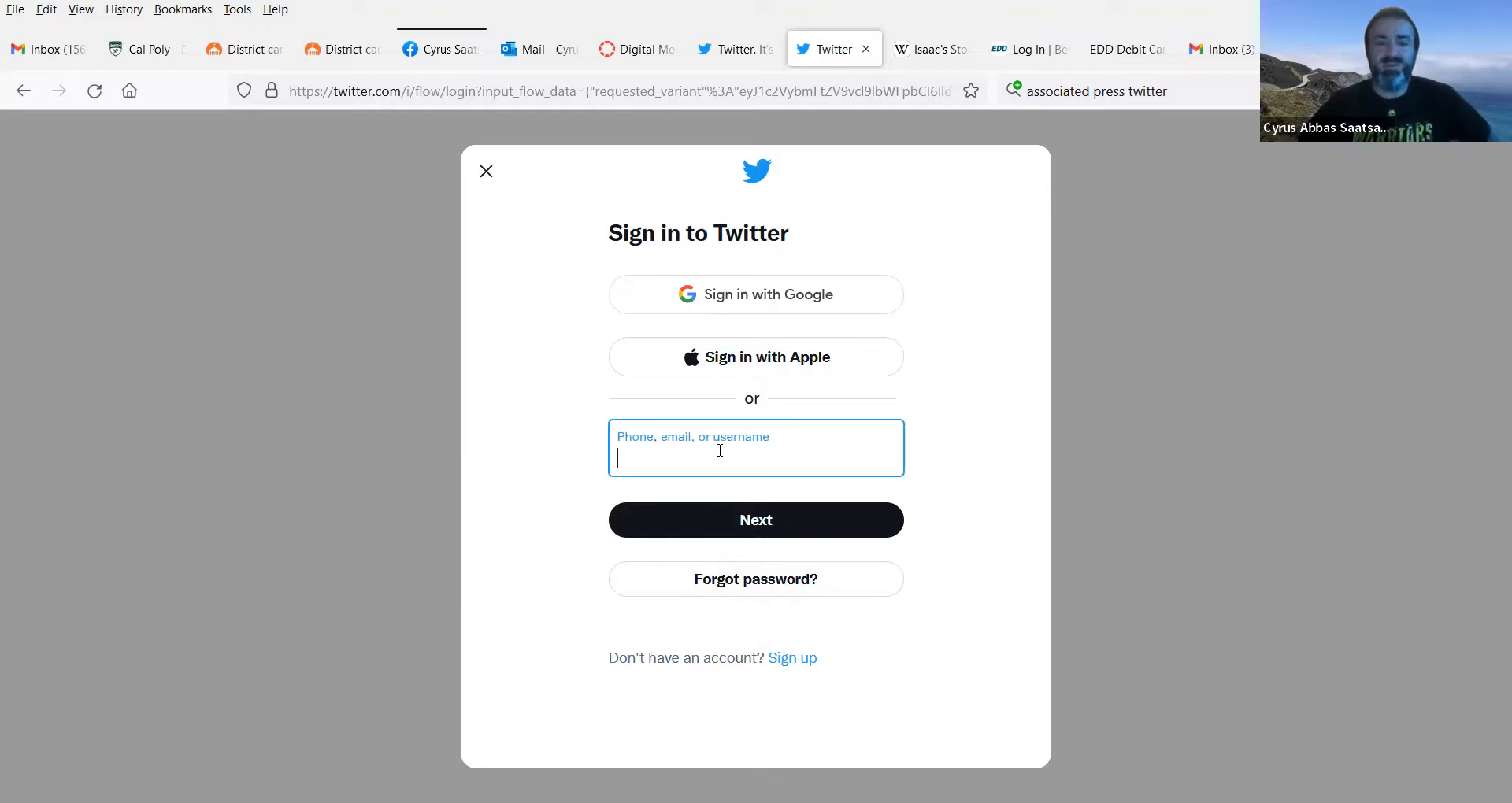
{"action": "type", "text": "warrior"}
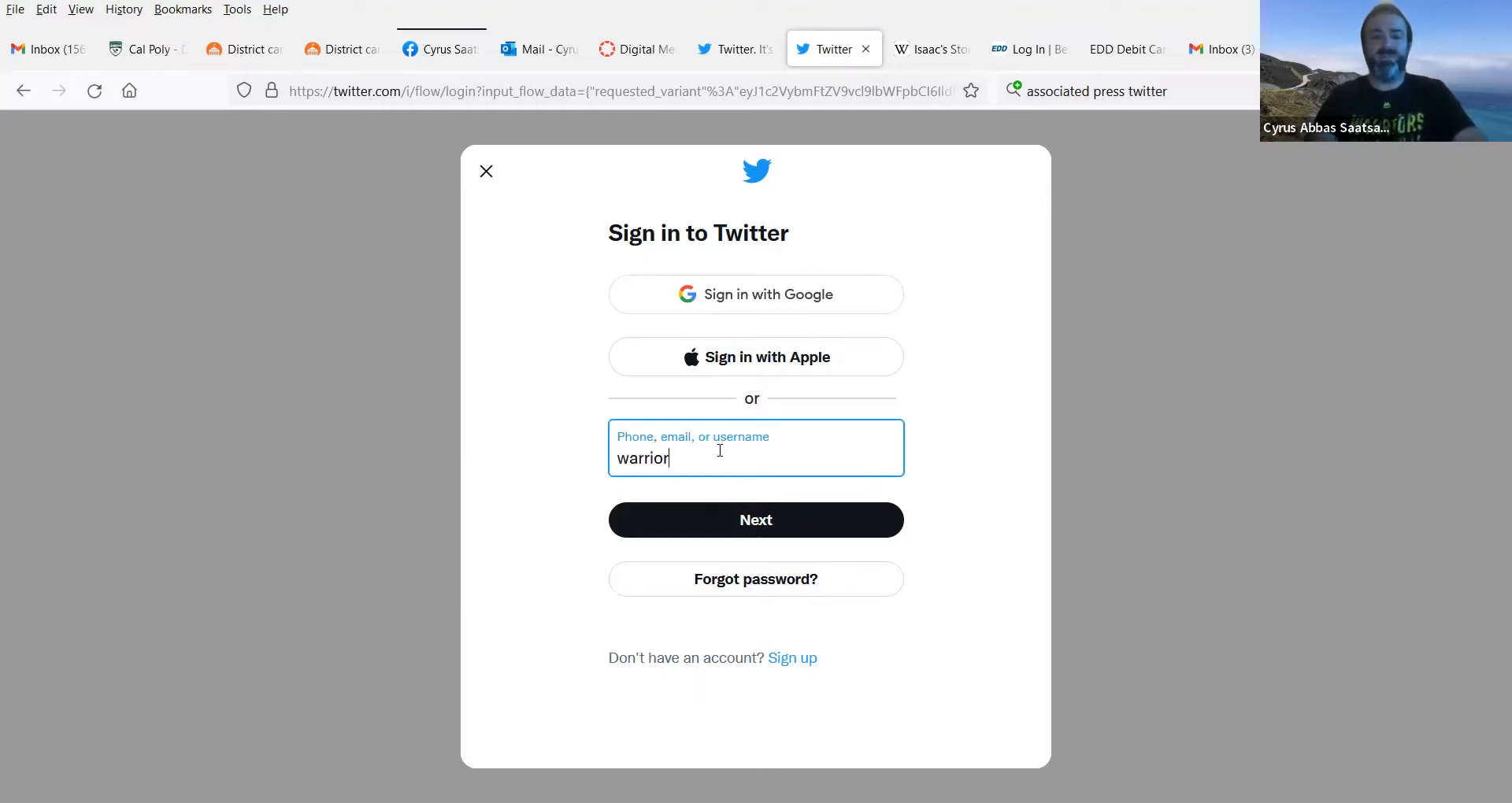
{"action": "type", "text": "s24pod"}
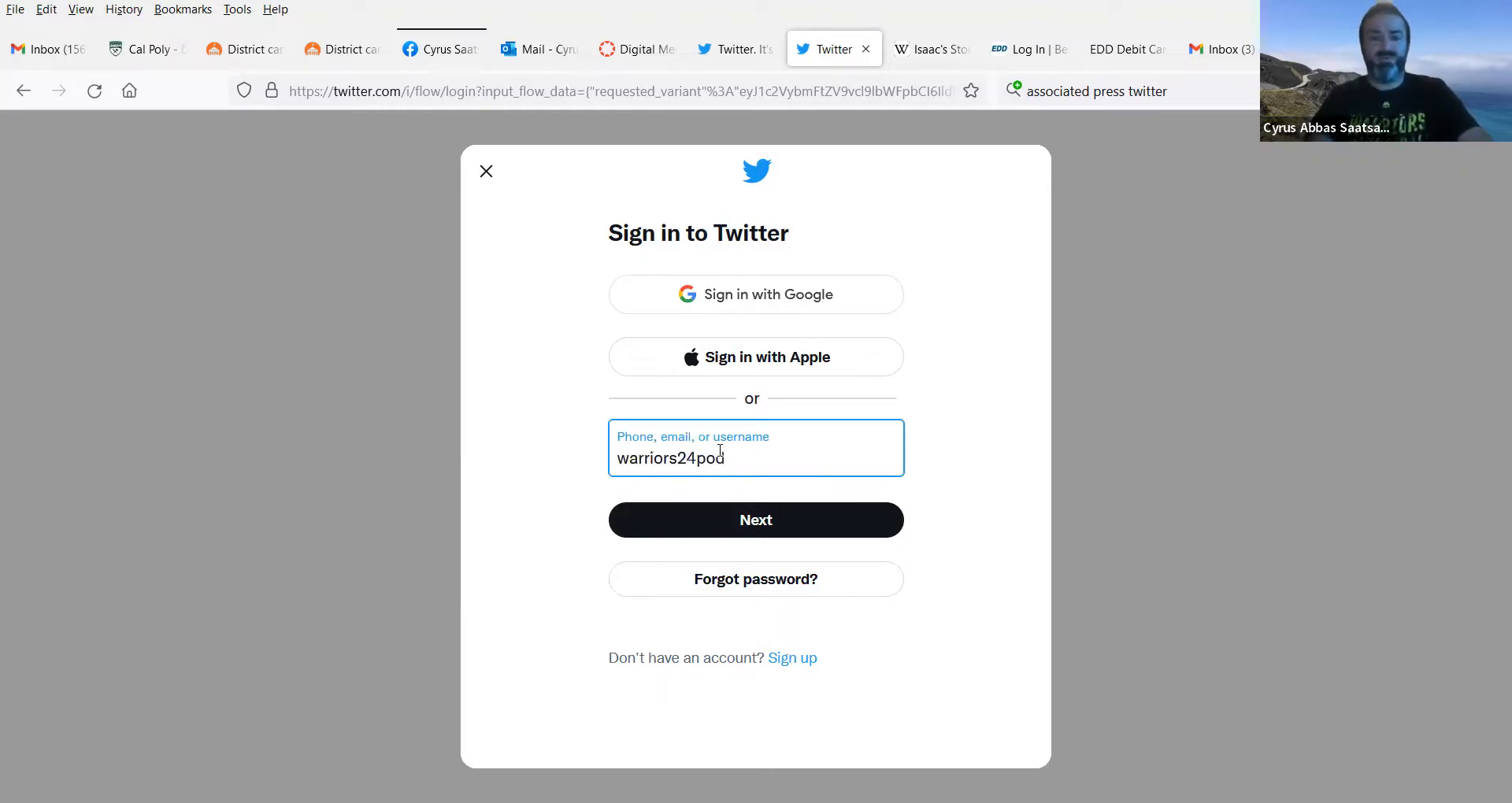
{"action": "key", "text": "Return"}
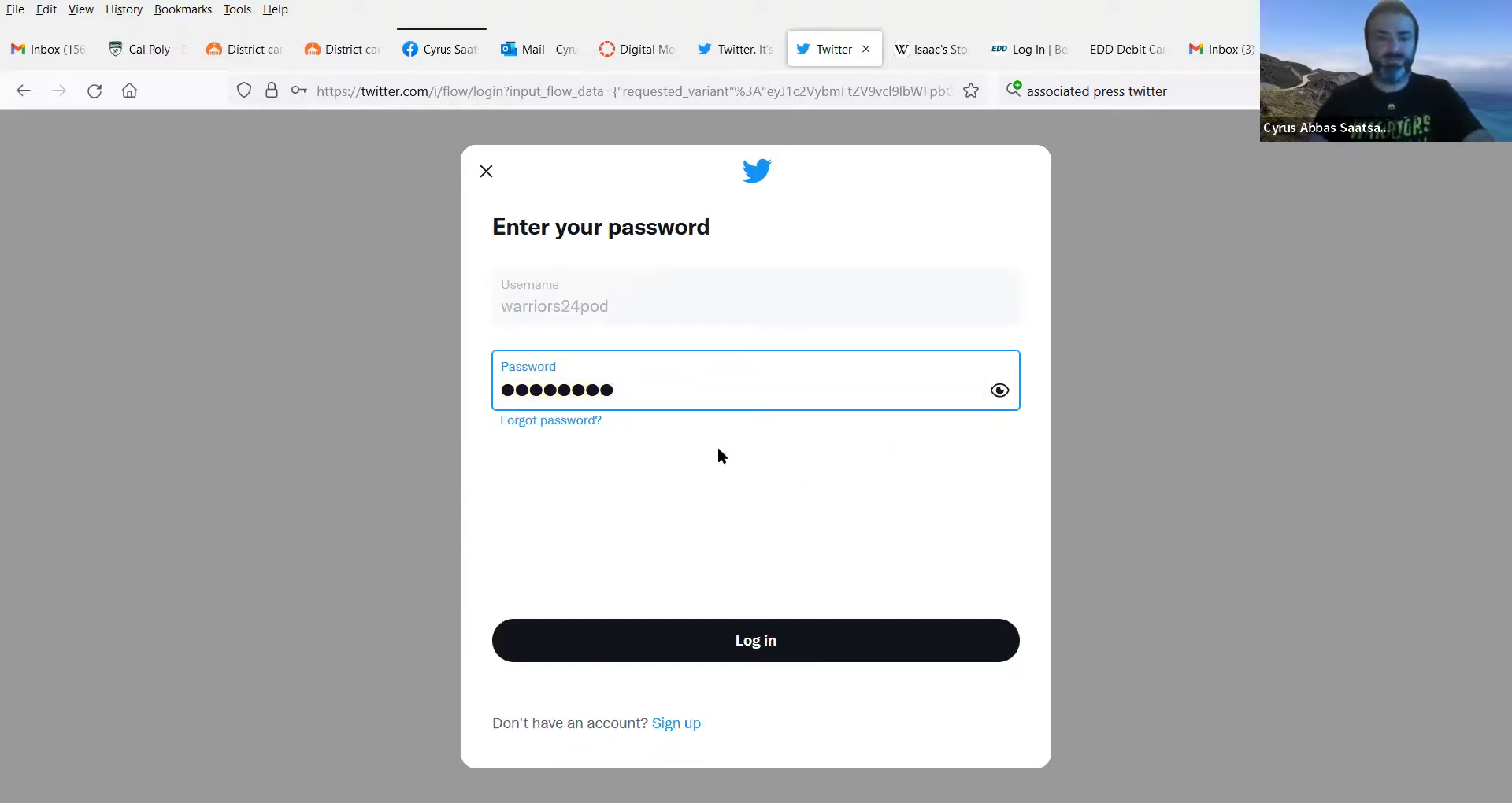
{"action": "key", "text": "BackSpace"}
{"action": "key", "text": "BackSpace"}
{"action": "key", "text": "BackSpace"}
{"action": "key", "text": "BackSpace"}
{"action": "key", "text": "BackSpace"}
{"action": "key", "text": "BackSpace"}
{"action": "key", "text": "BackSpace"}
{"action": "key", "text": "BackSpace"}
{"action": "key", "text": "BackSpace"}
{"action": "type", "text": "•••••••••"}
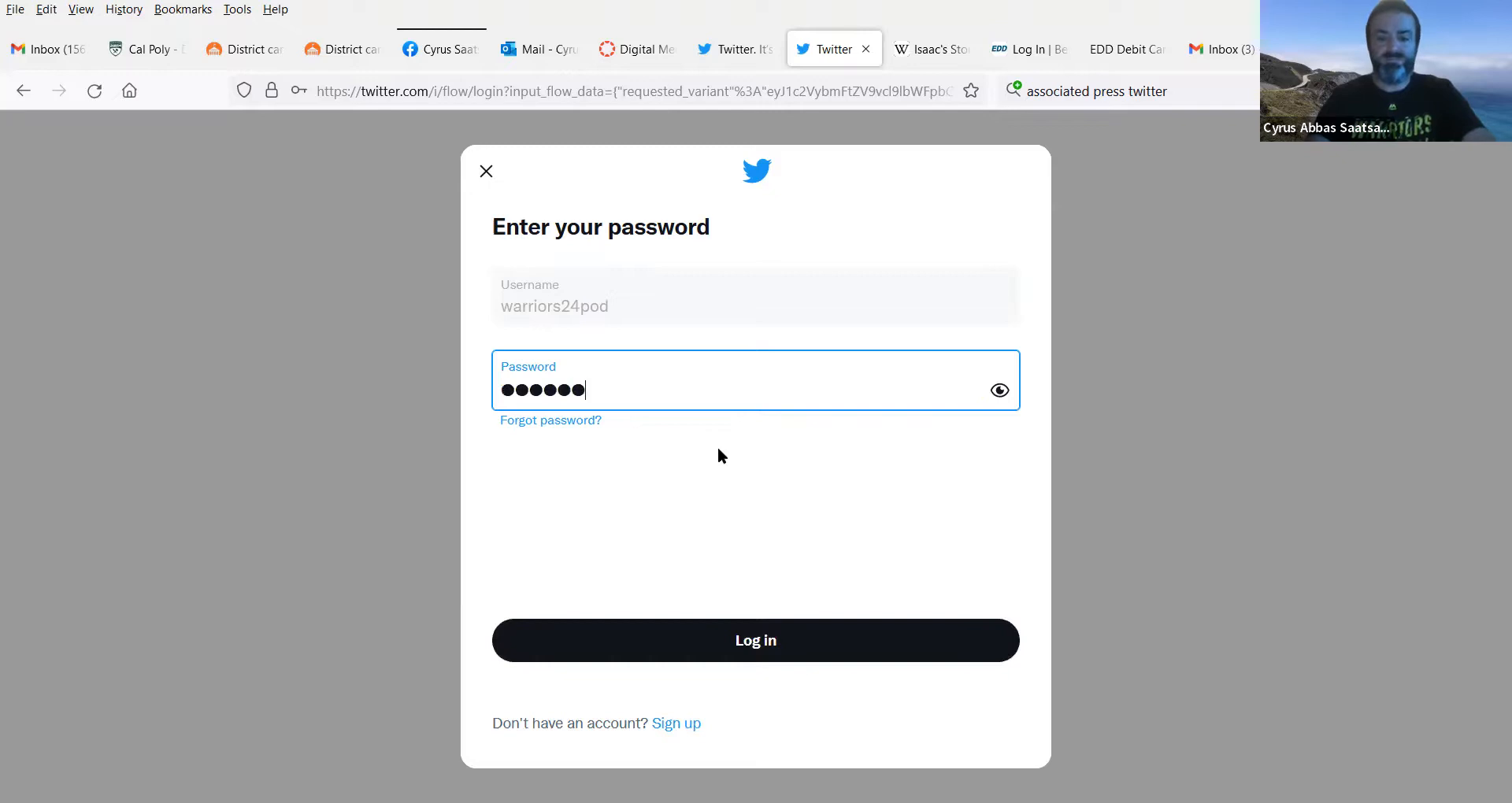
{"action": "key", "text": "Return"}
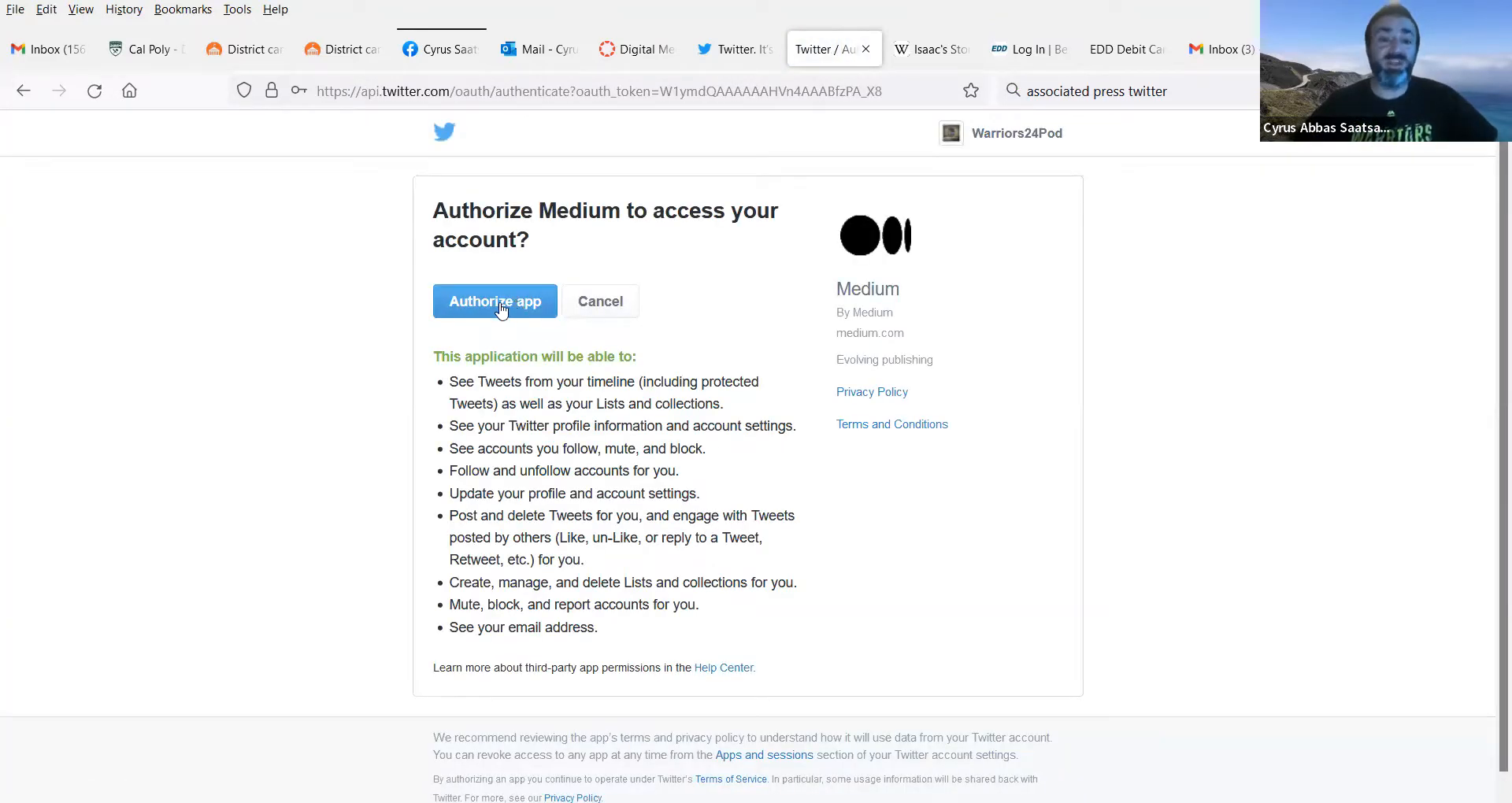
Step: Authorize Medium to access the Twitter account and sign up for a new Medium account with Twitter, dismissing the welcome notice
{"action": "left_click", "coordinate": [460, 306]}
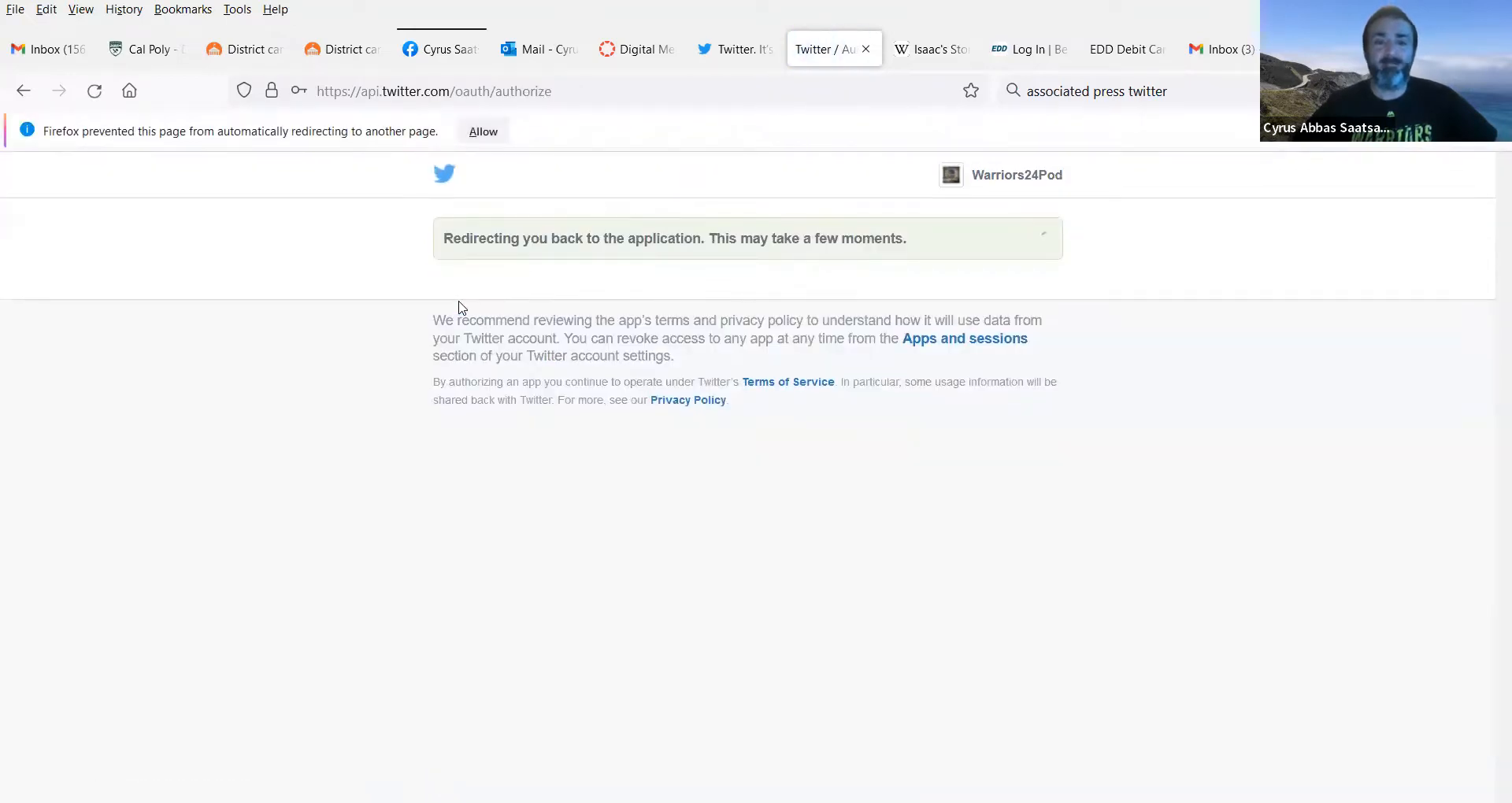
{"action": "left_click", "coordinate": [482, 132]}
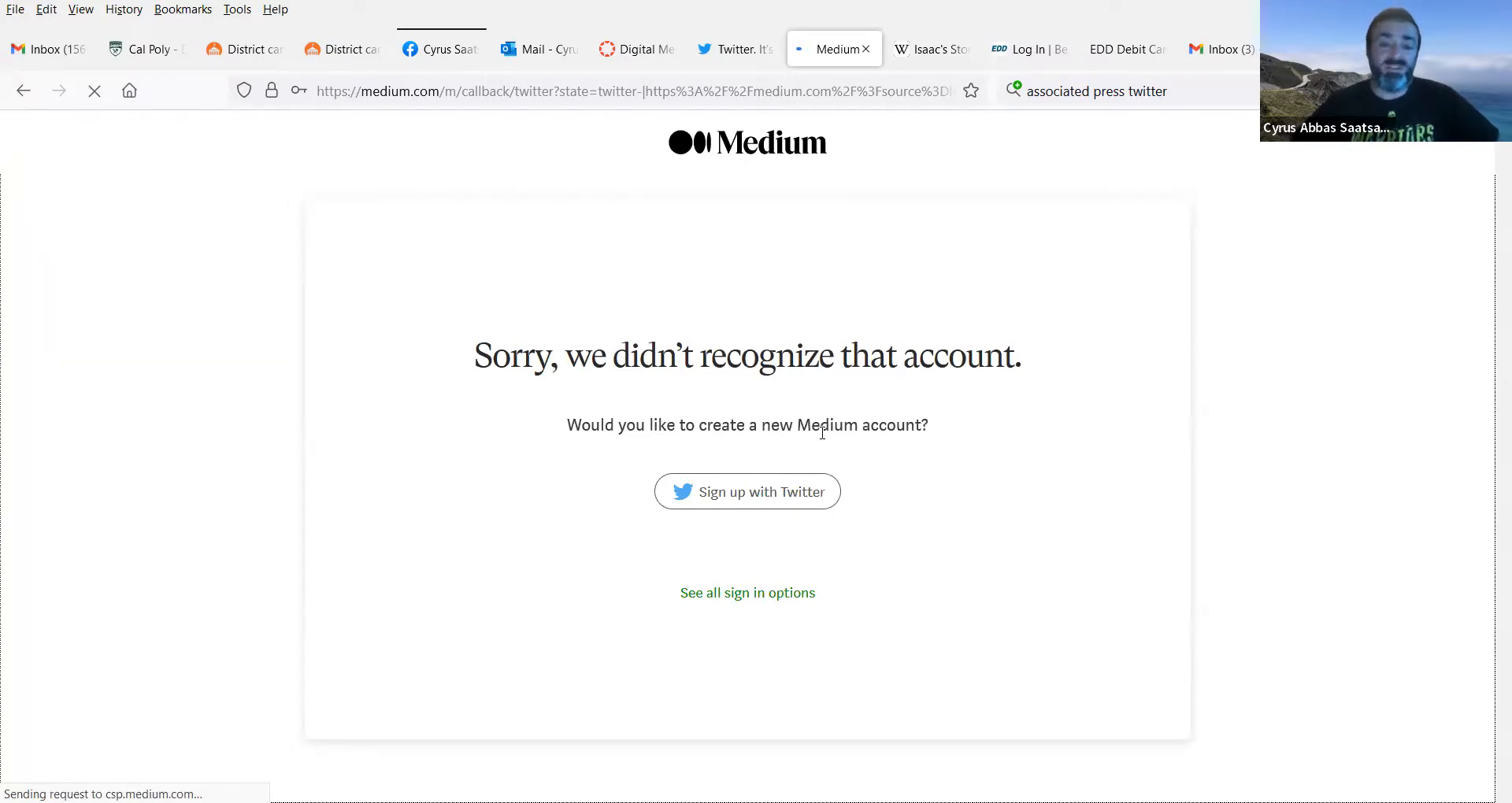
{"action": "left_click", "coordinate": [762, 498]}
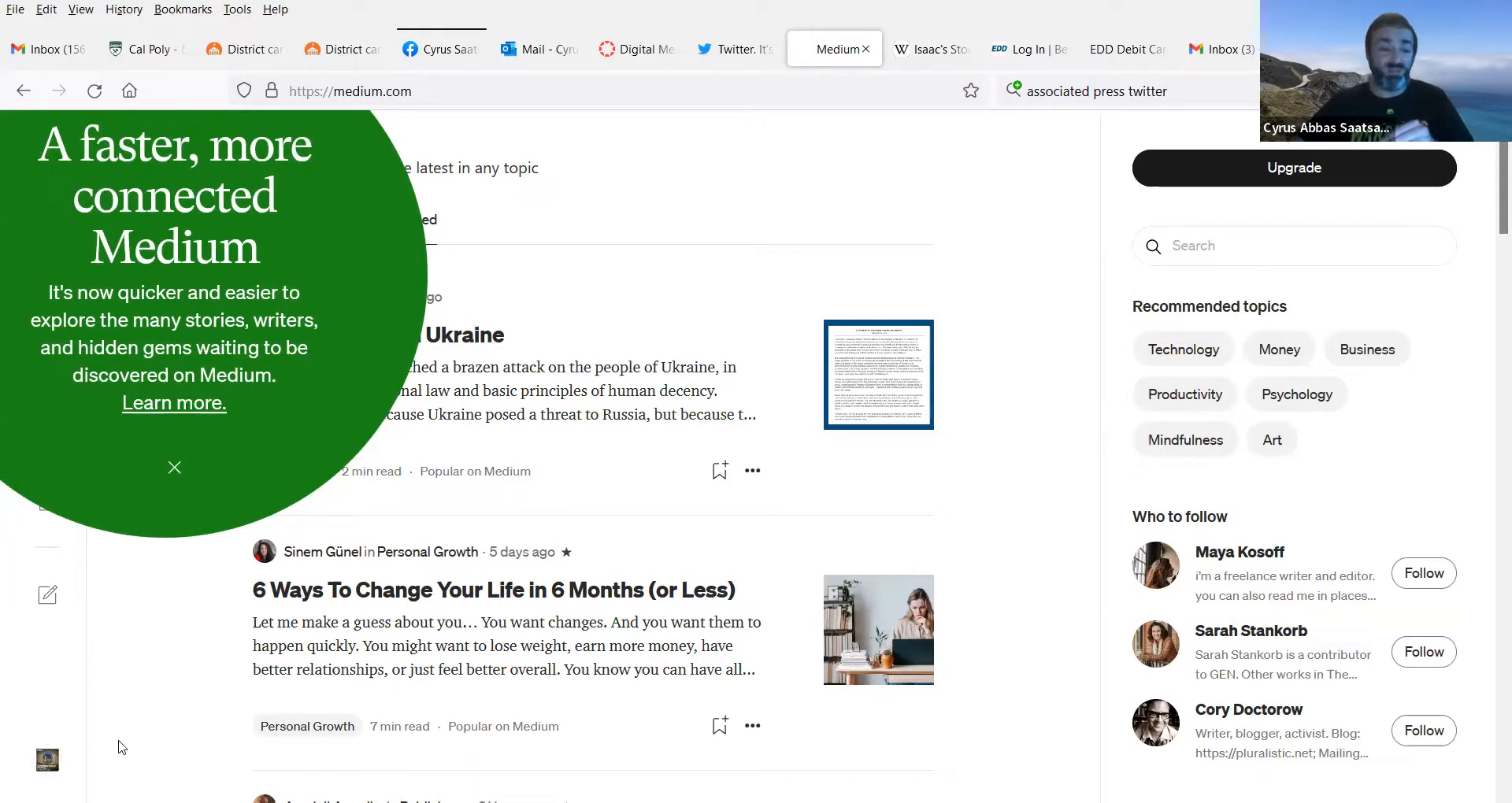
{"action": "left_click", "coordinate": [174, 468]}
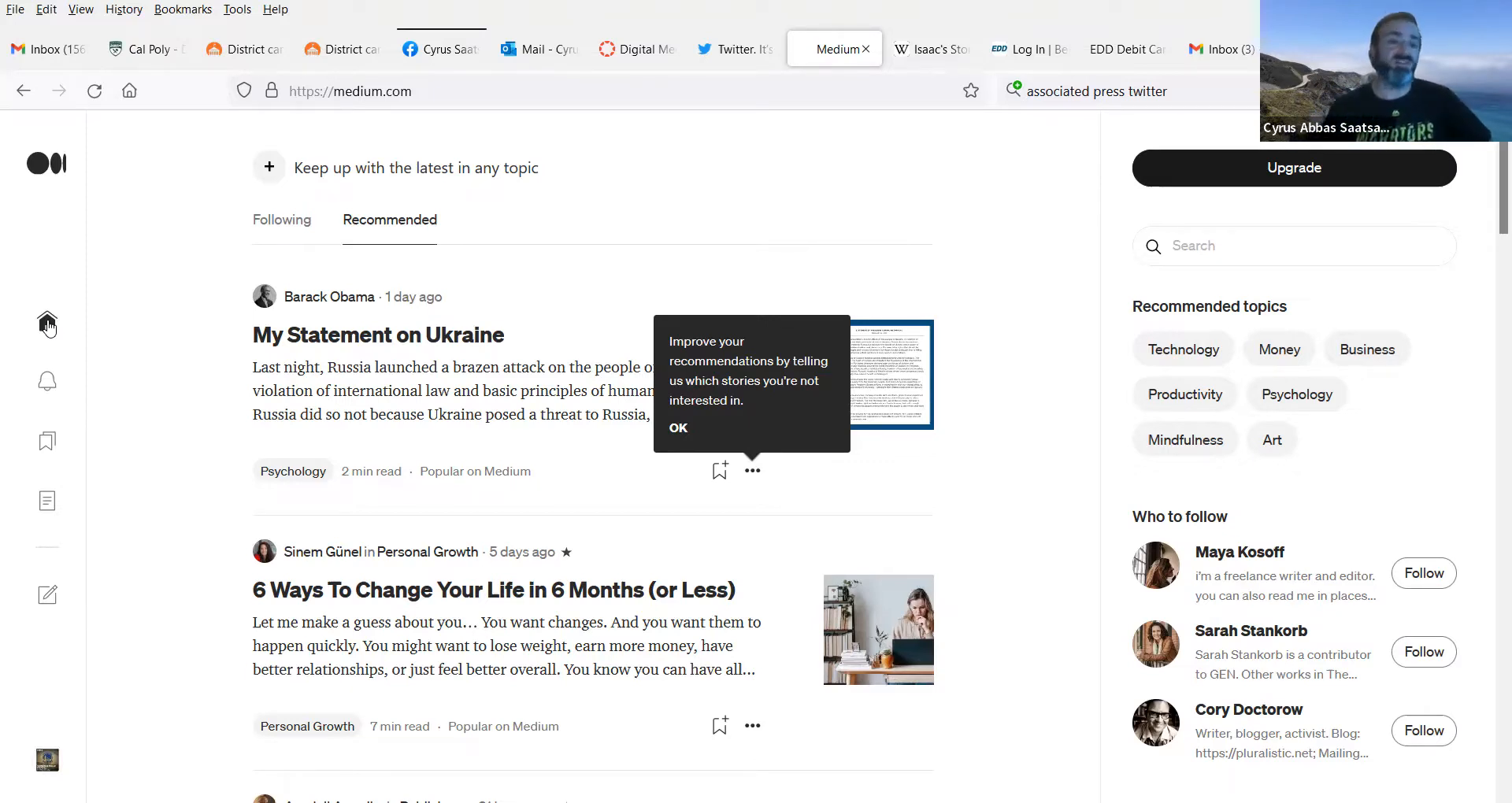
Step: Open the Warriors 24 Podcast Network profile on Medium and review its bio and About page
{"action": "left_click", "coordinate": [48, 760]}
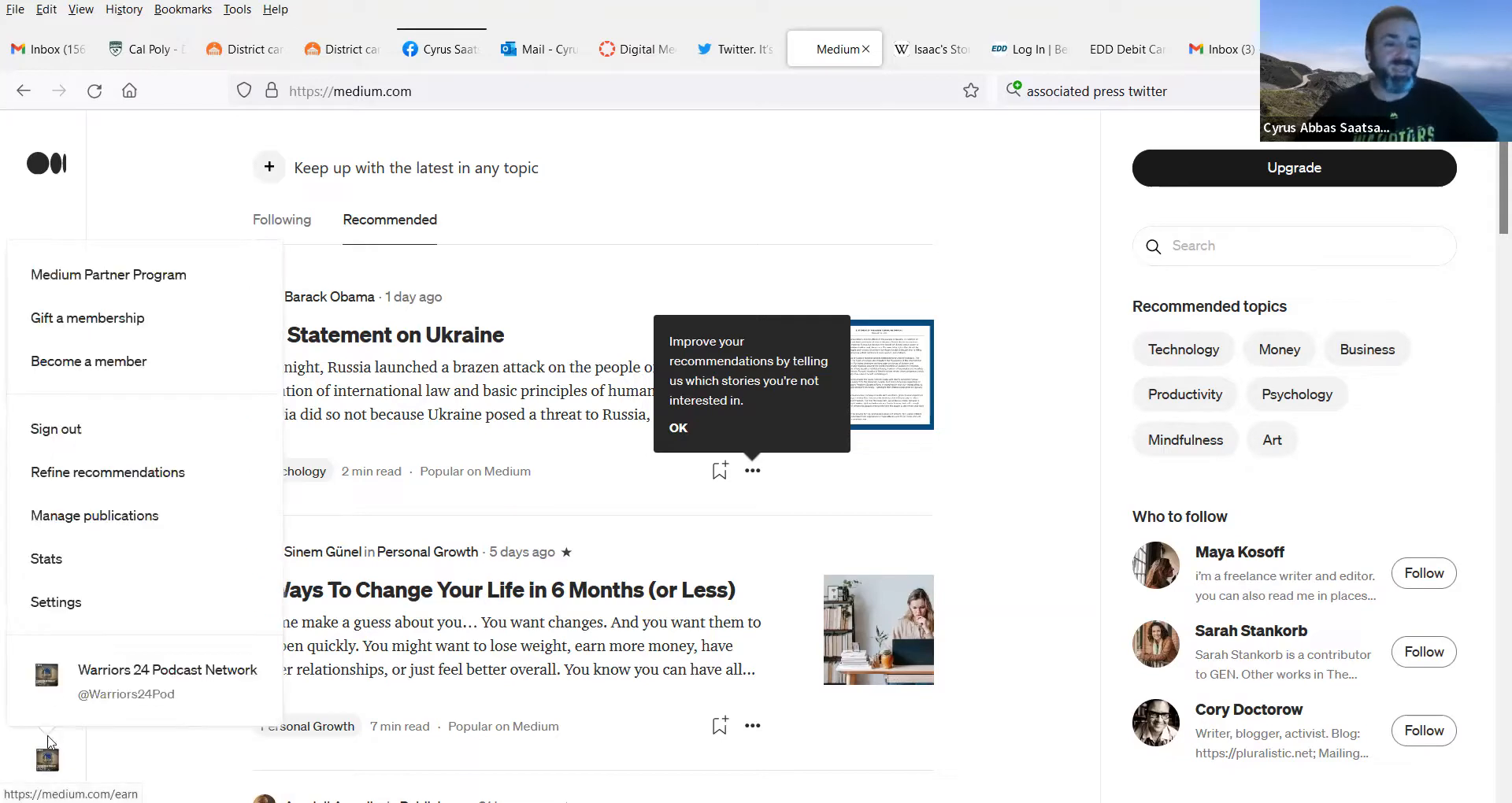
{"action": "left_click", "coordinate": [146, 680]}
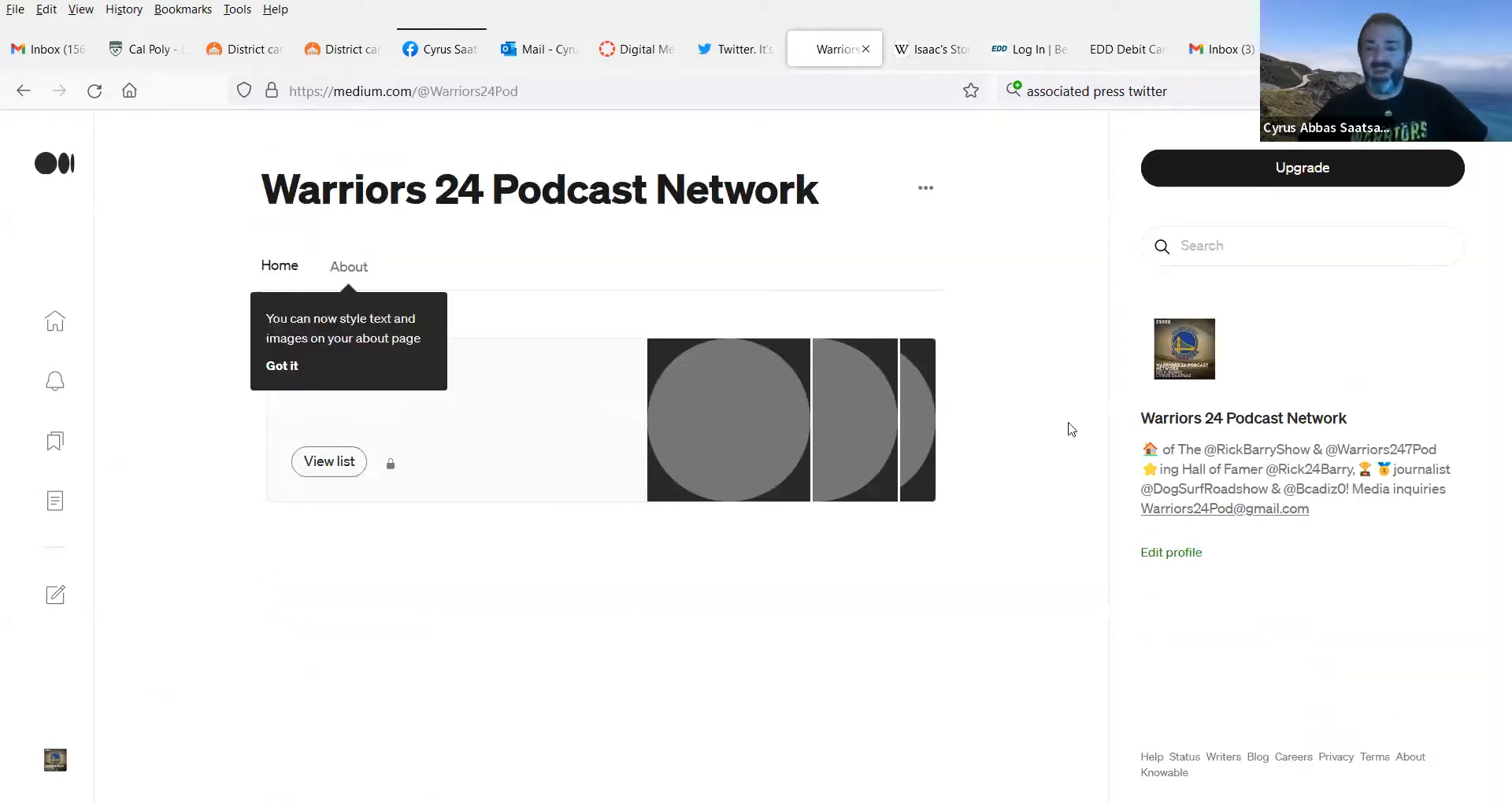
{"action": "left_click_drag", "start_coordinate": [1143, 451], "coordinate": [1405, 517]}
{"action": "left_click", "coordinate": [1391, 533]}
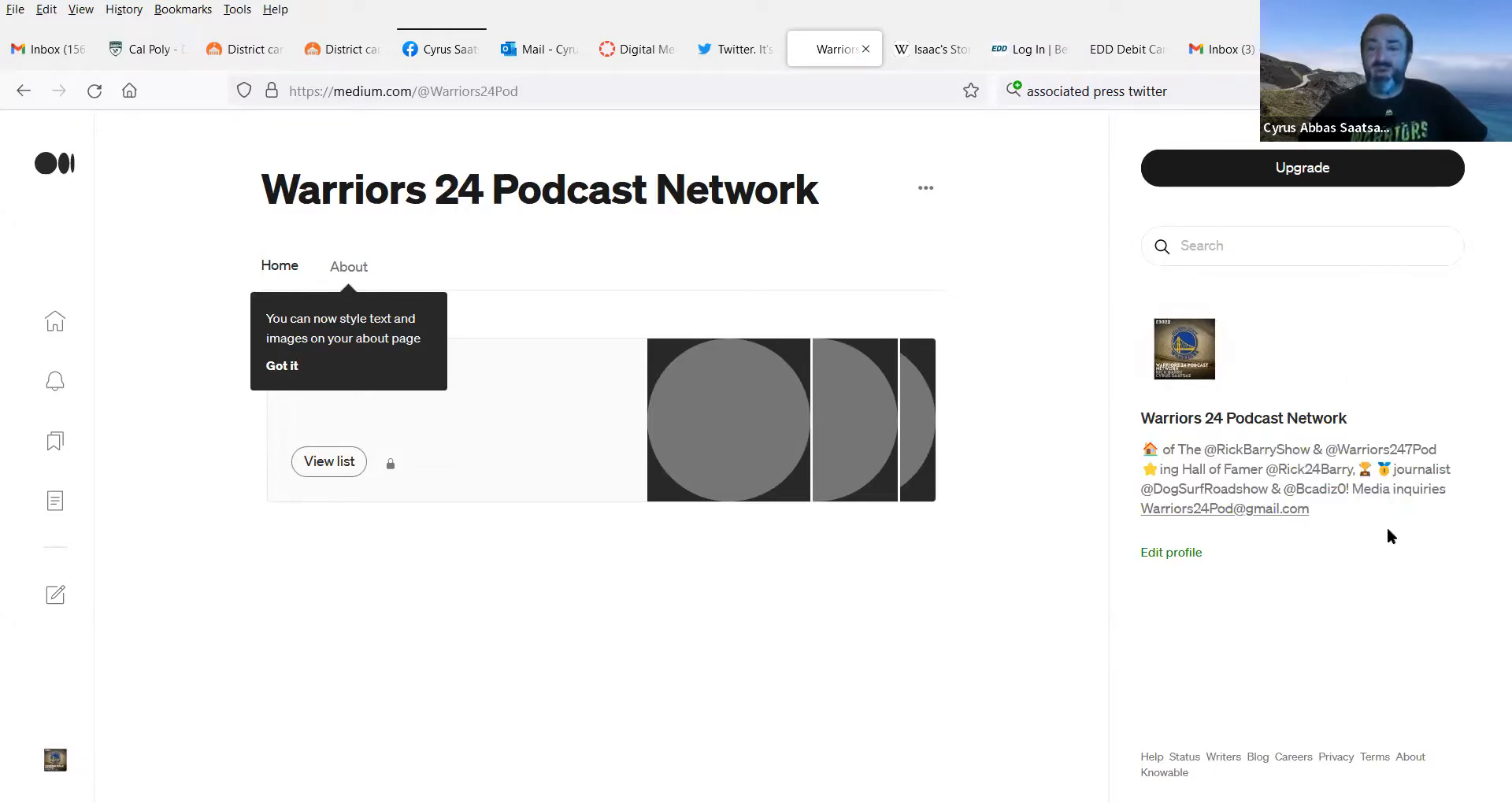
{"action": "left_click_drag", "start_coordinate": [1143, 451], "coordinate": [1377, 523]}
{"action": "left_click", "coordinate": [1378, 523]}
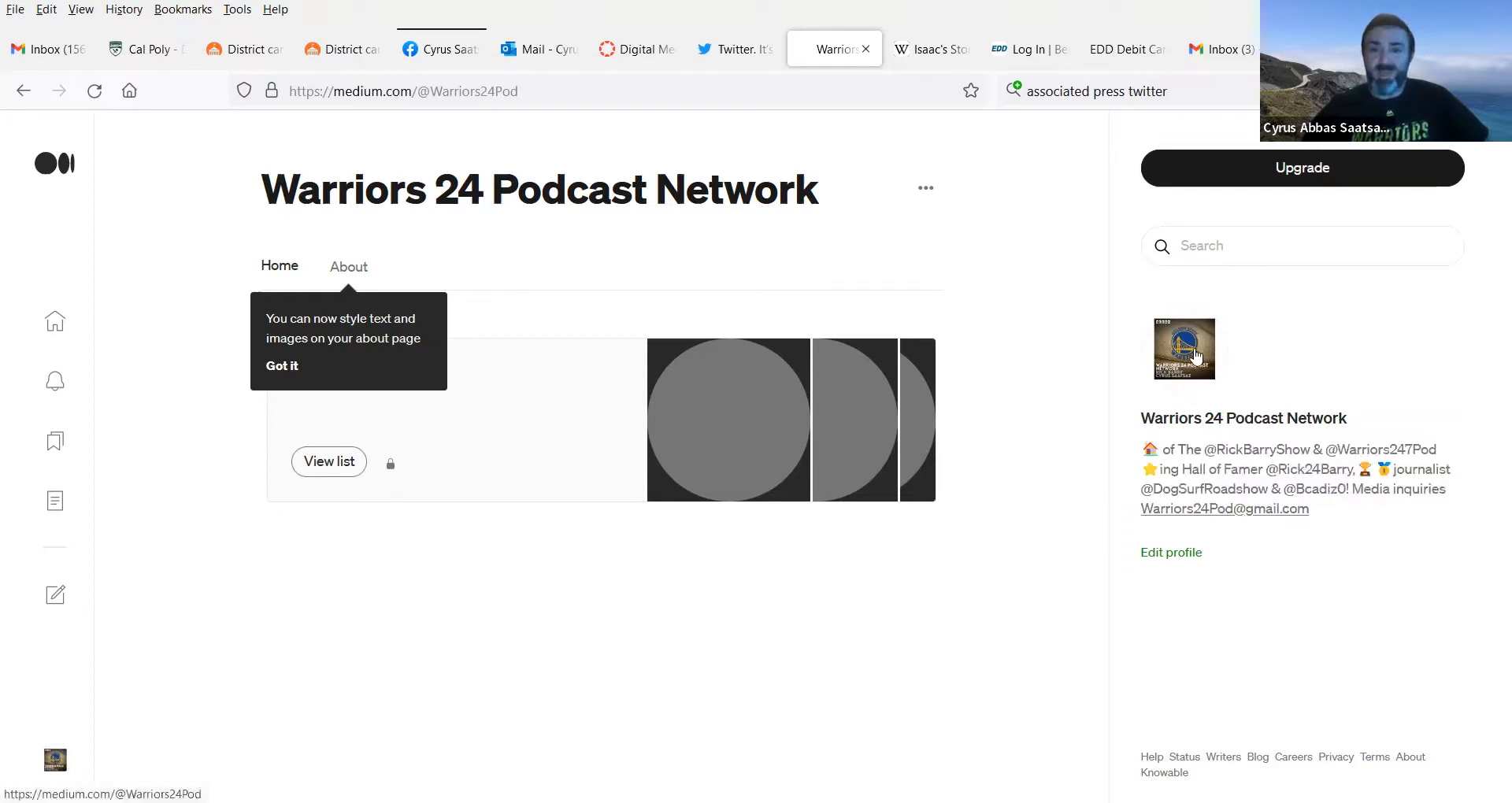
{"action": "left_click", "coordinate": [345, 267]}
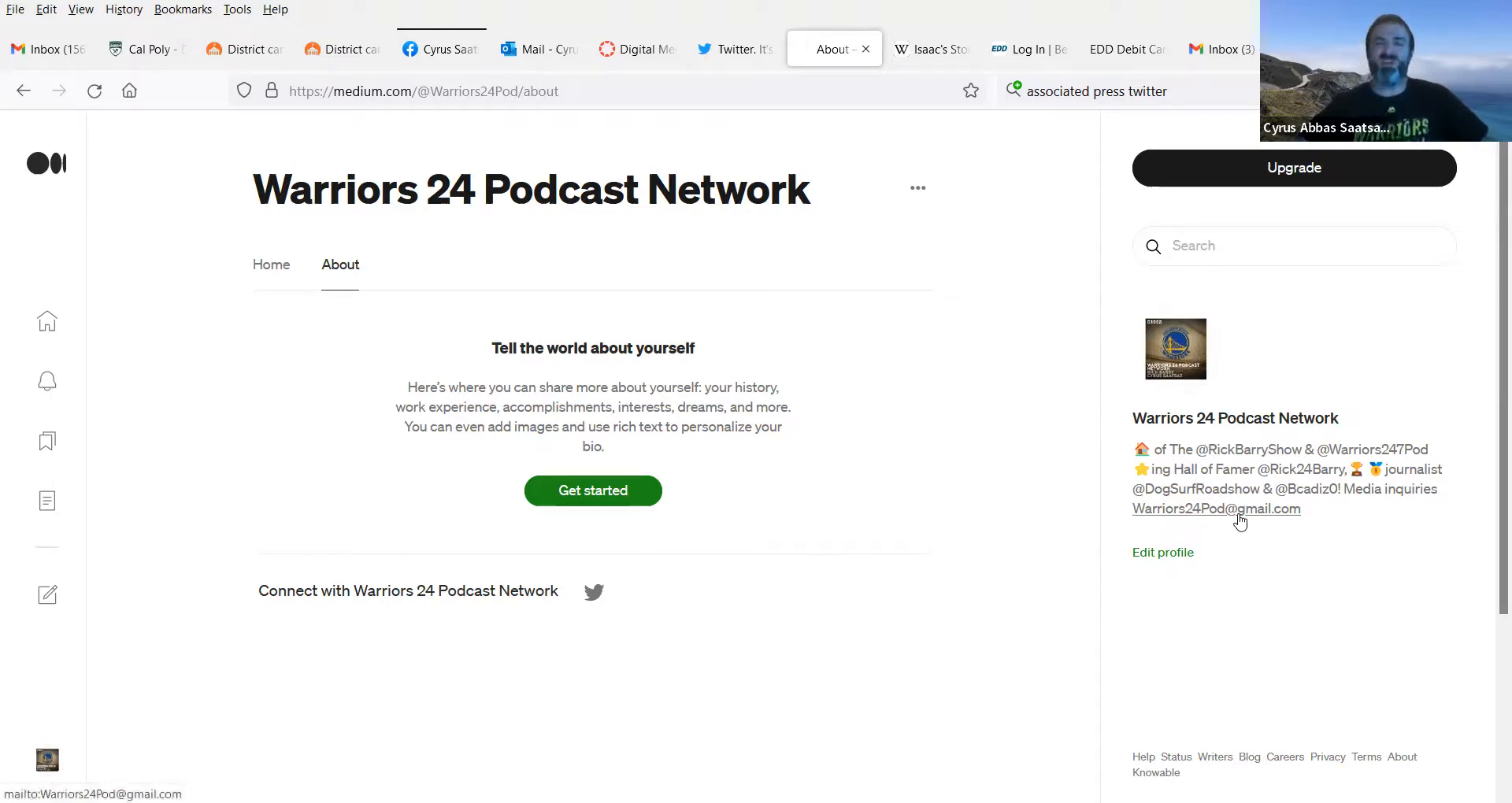
Step: Start a new story titled "Hello World" with the text "This is my new Medium page!" and view the options for inserting media
{"action": "left_click", "coordinate": [47, 600]}
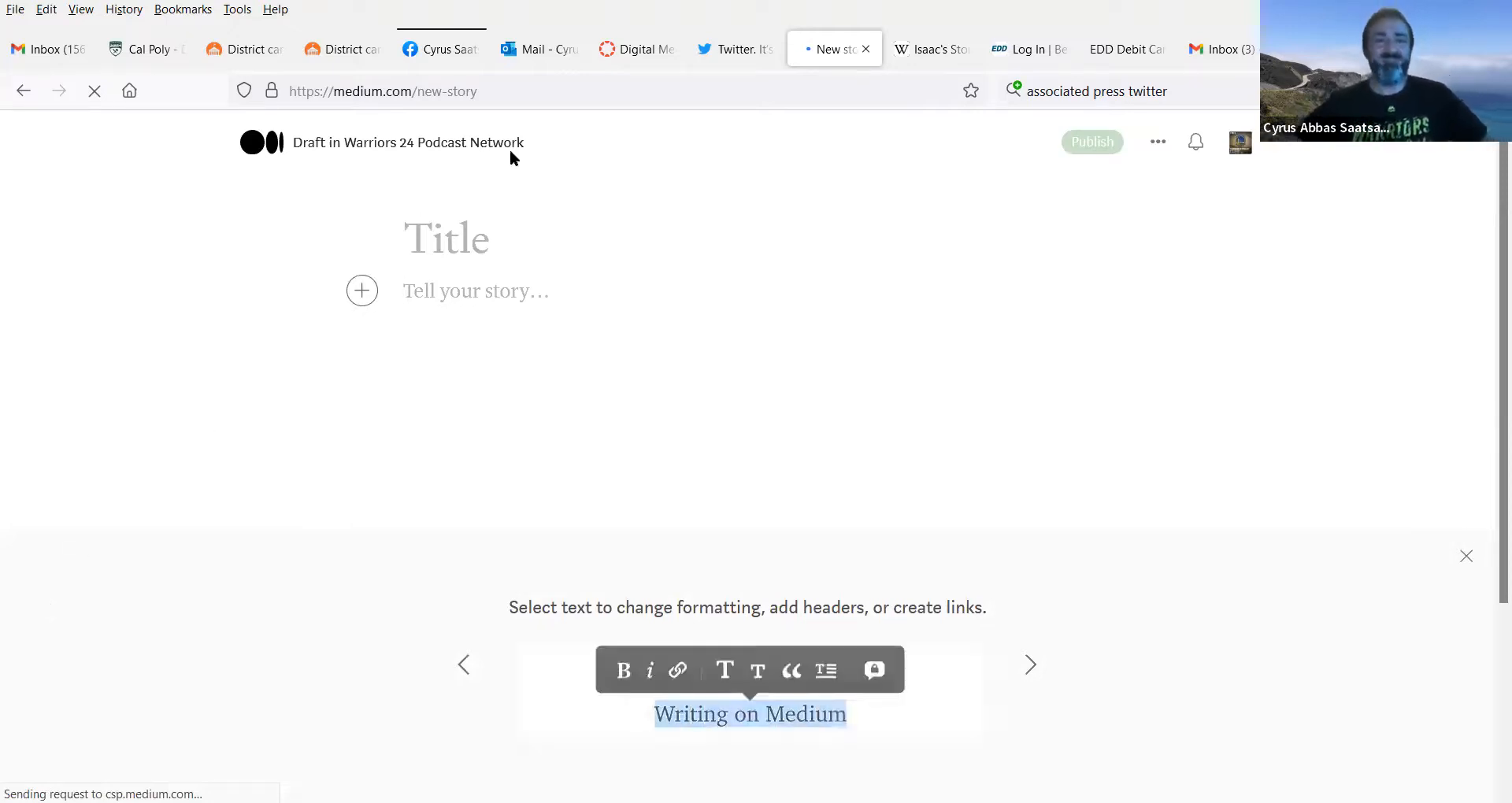
{"action": "type", "text": "Hello World"}
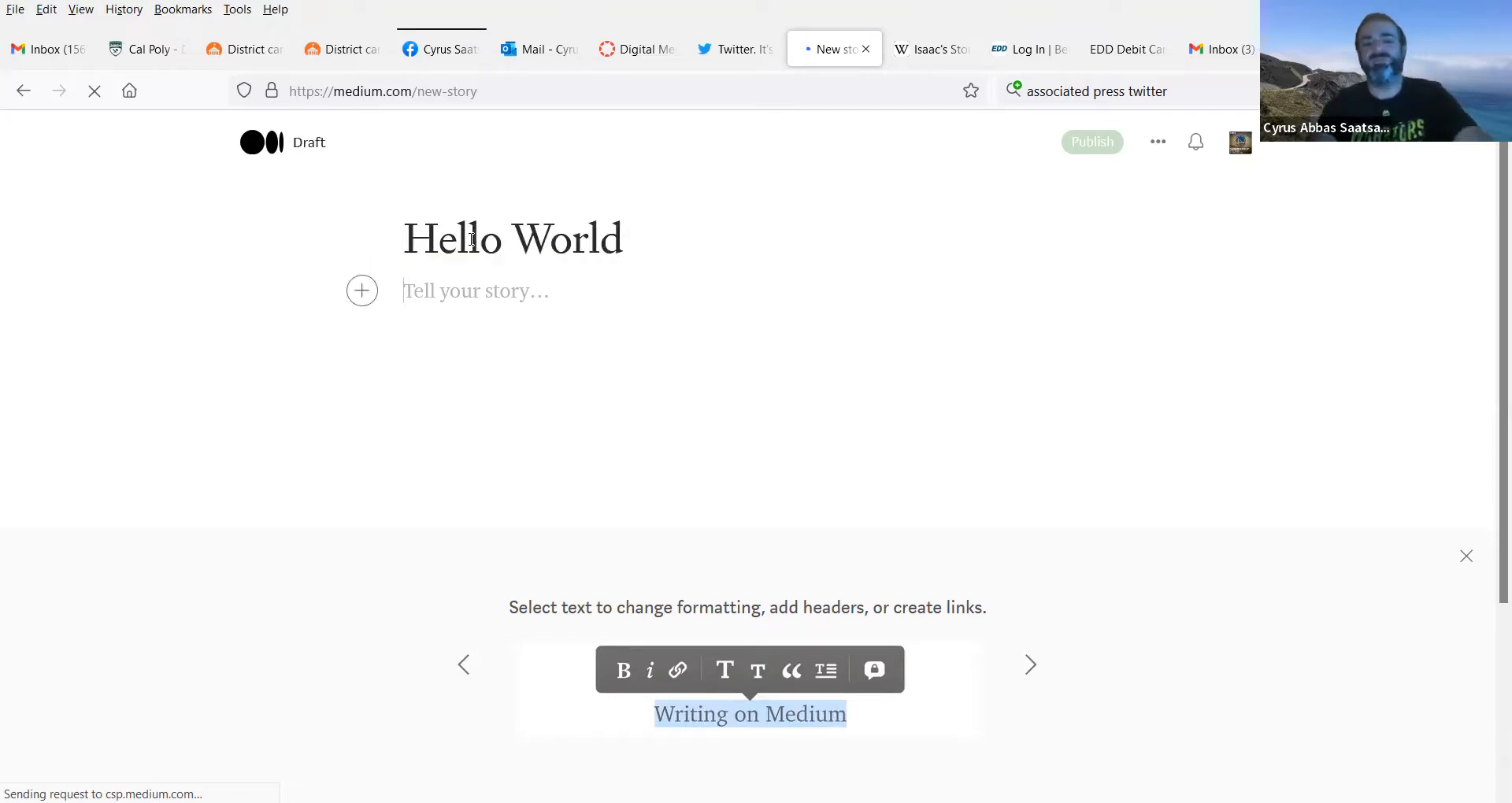
{"action": "type", "text": "This is my new Medium page!"}
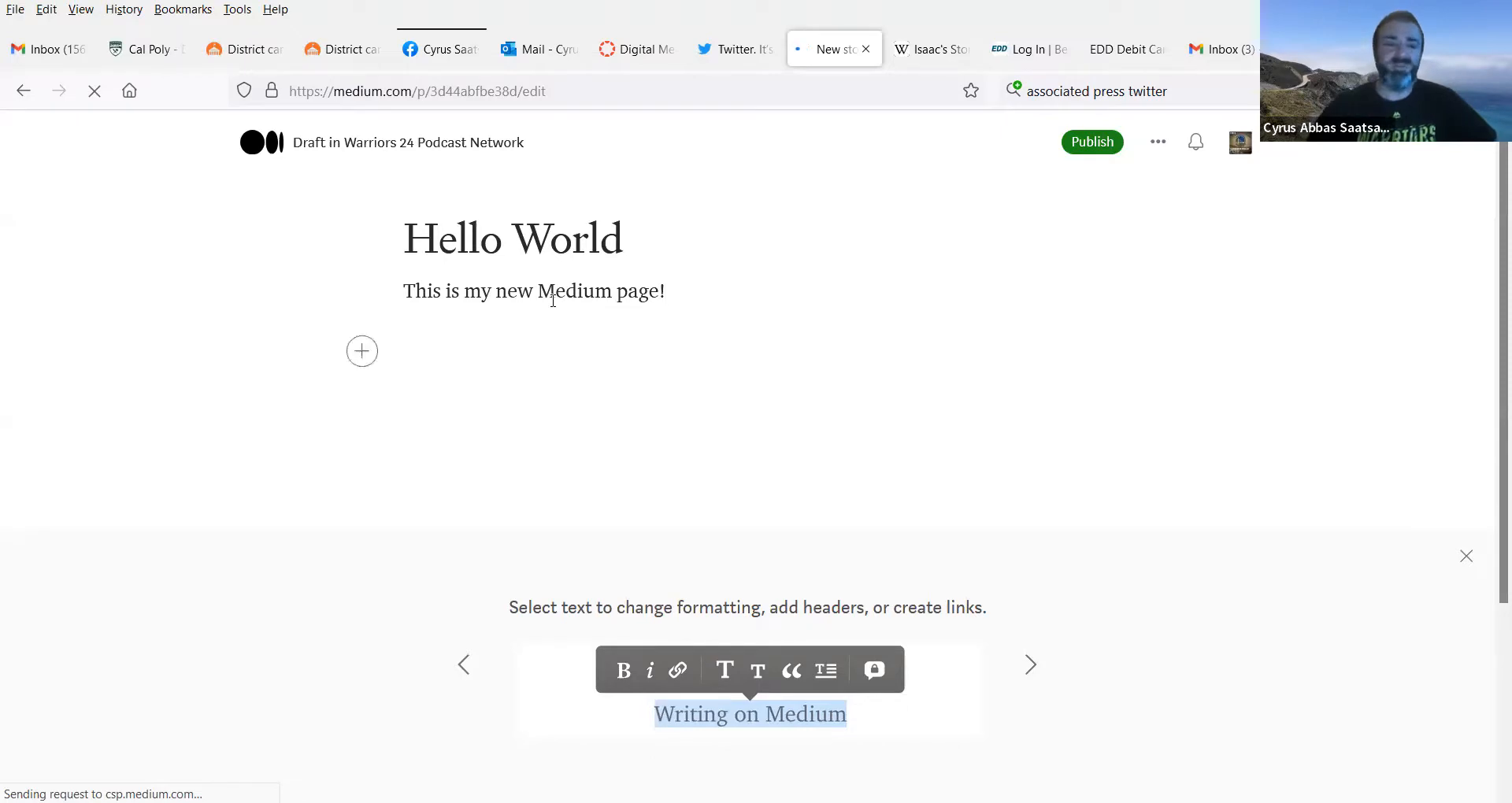
{"action": "left_click", "coordinate": [363, 353]}
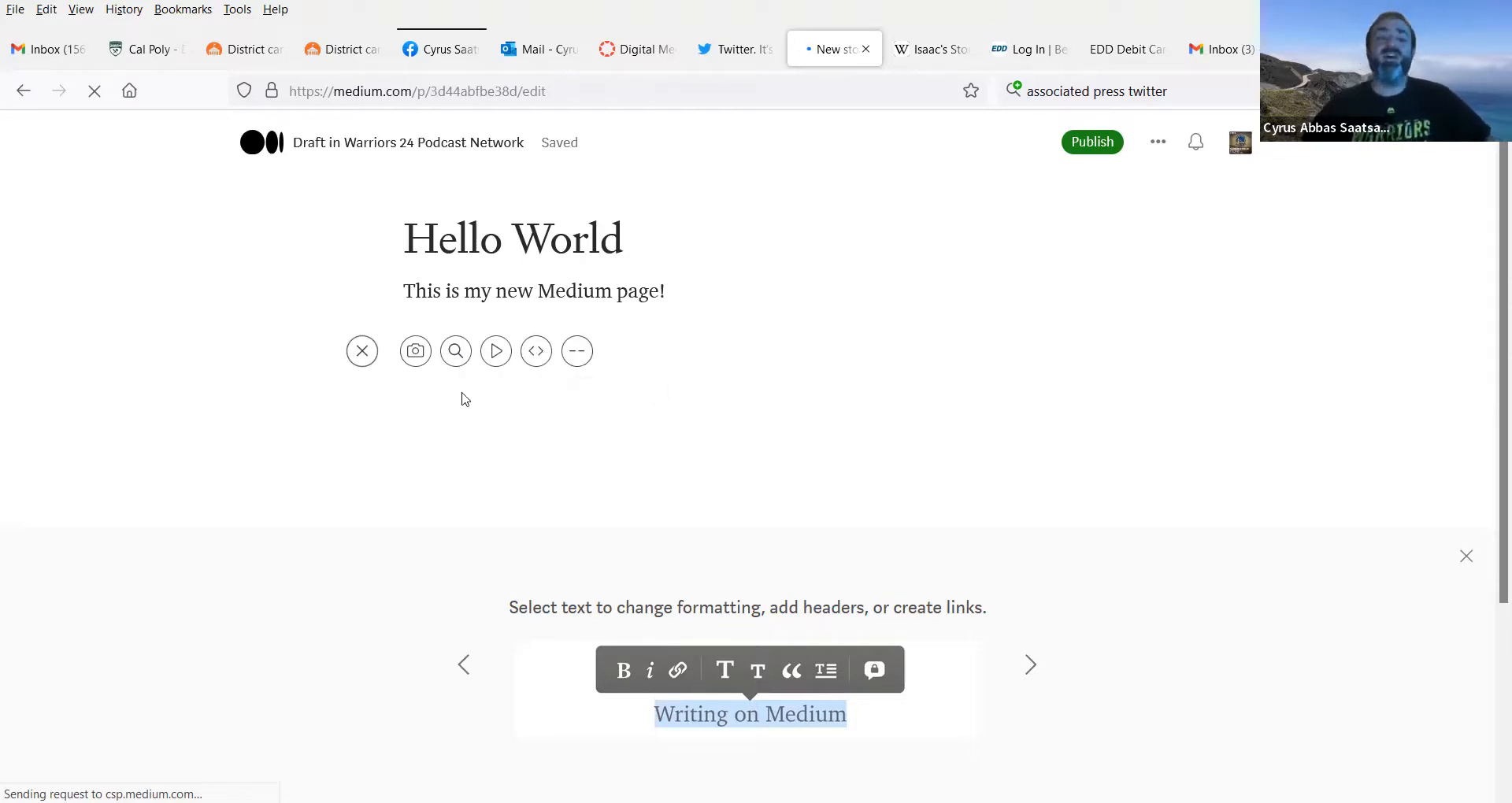
{"action": "left_click", "coordinate": [707, 348]}
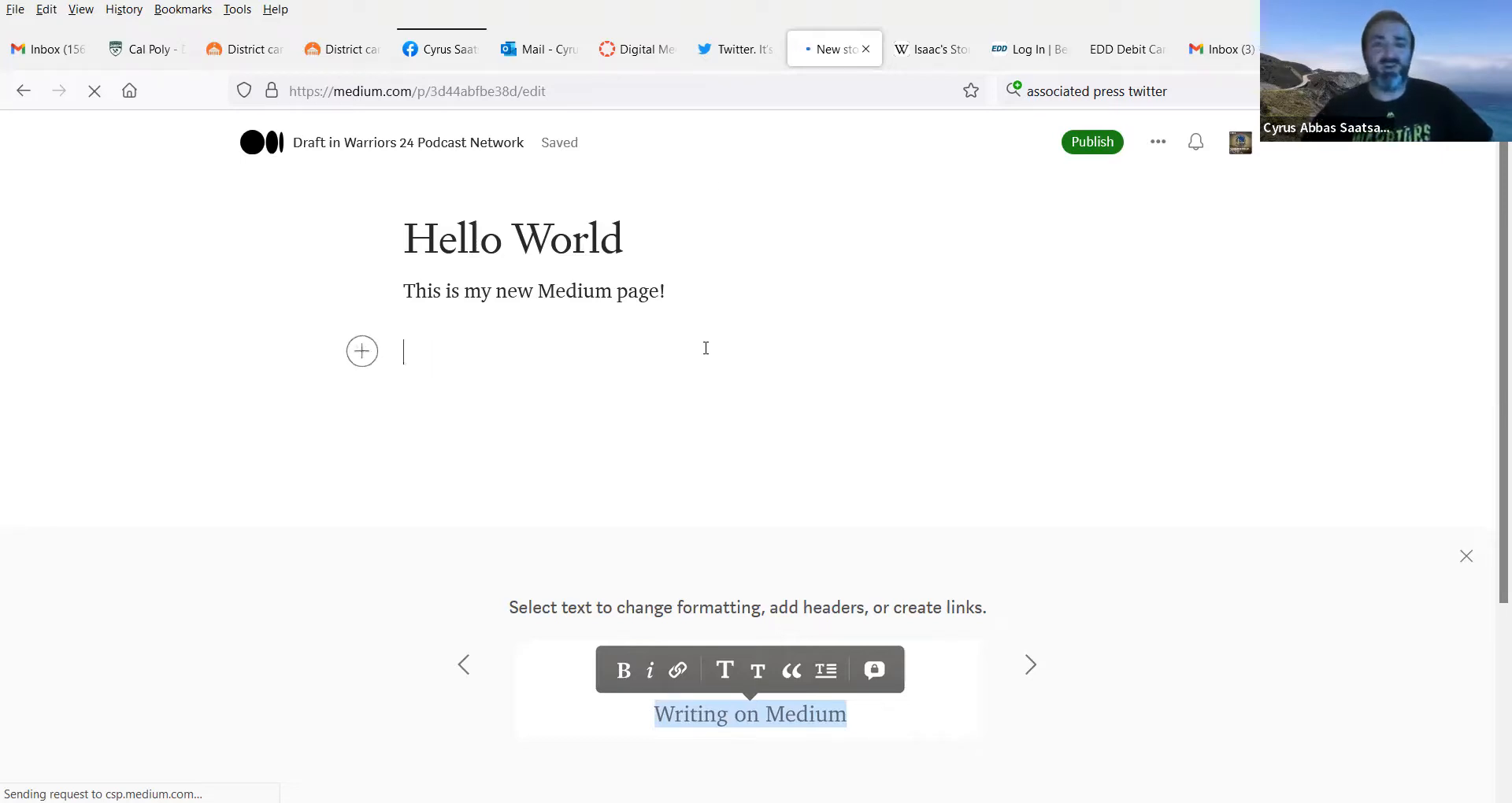
Step: Copy the link of the Locked On Warriors tweet from Twitter, embed it below the story text, and close the formatting tips
{"action": "key", "text": "ctrl+shift+Tab"}
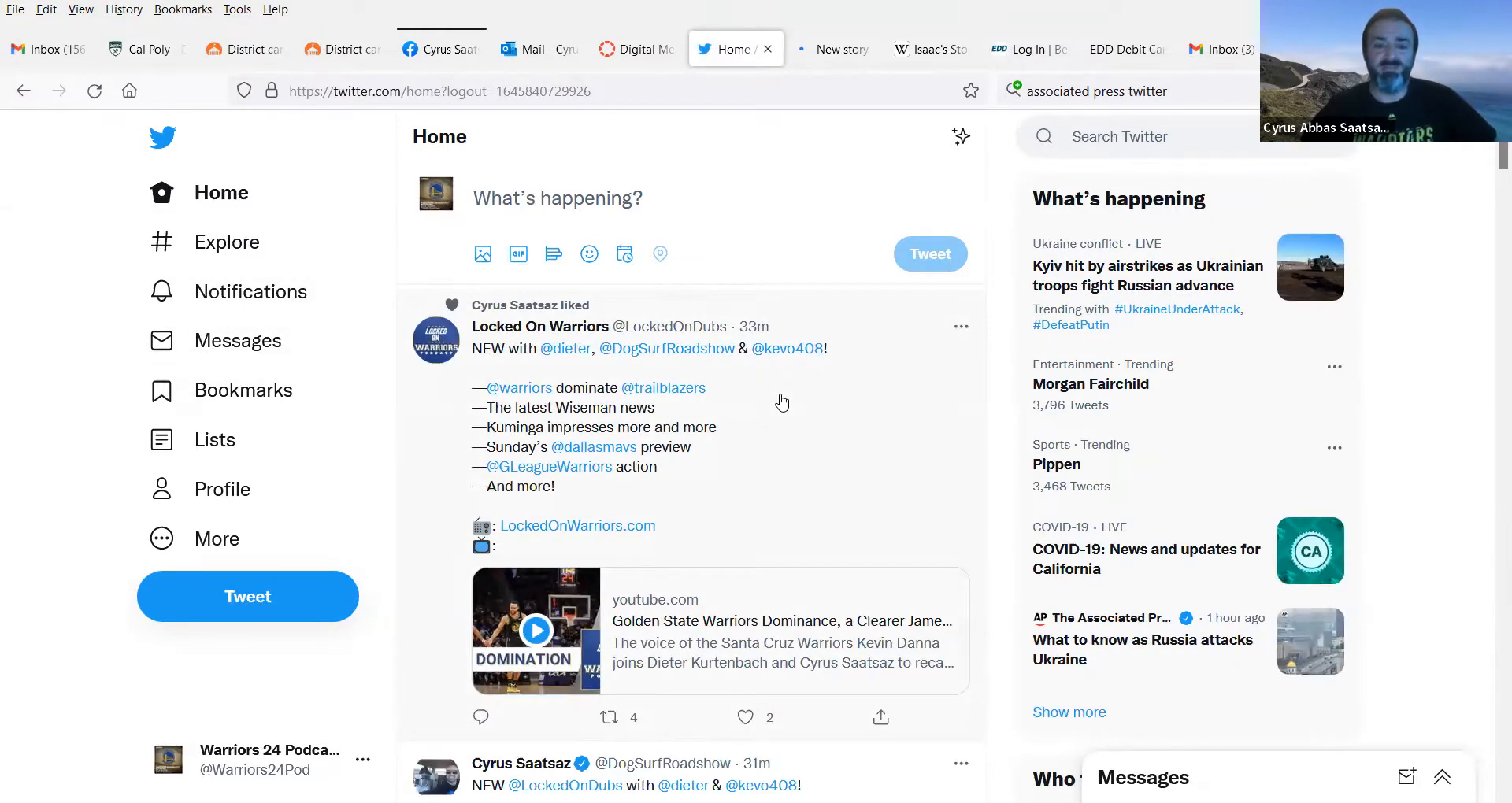
{"action": "left_click", "coordinate": [783, 403]}
{"action": "left_click", "coordinate": [519, 92]}
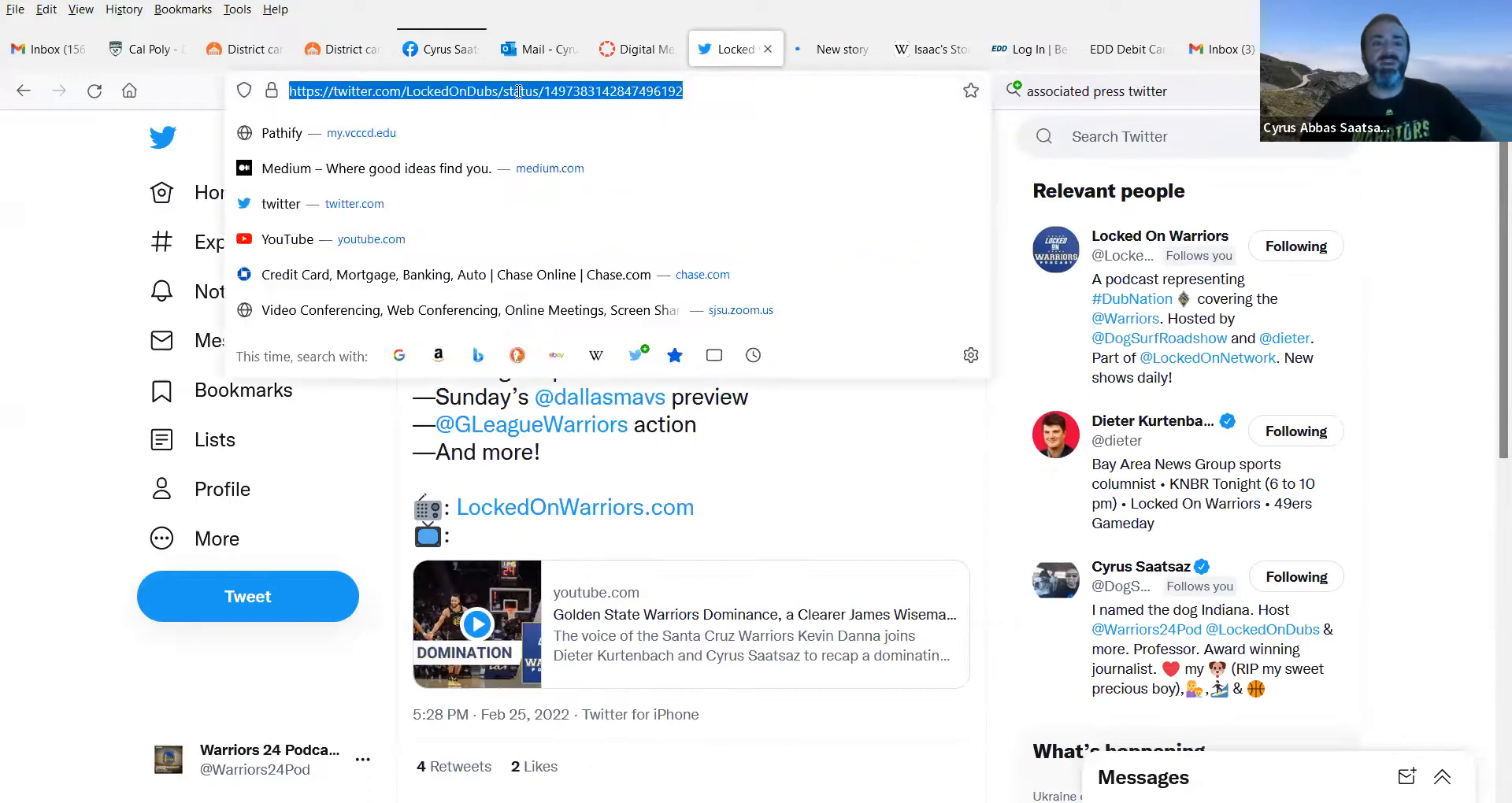
{"action": "key", "text": "ctrl+x"}
{"action": "key", "text": "ctrl+Tab"}
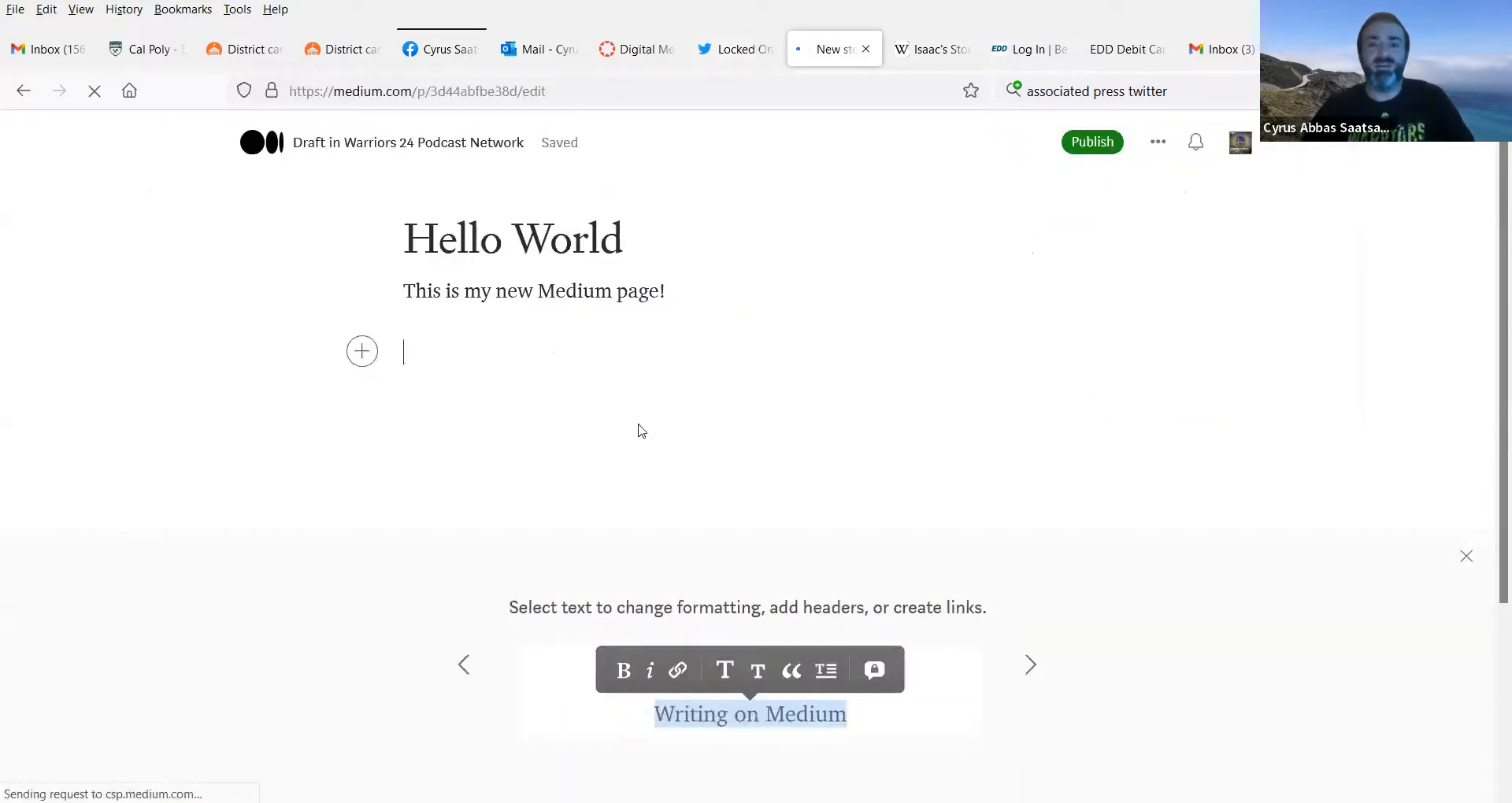
{"action": "key", "text": "ctrl+v"}
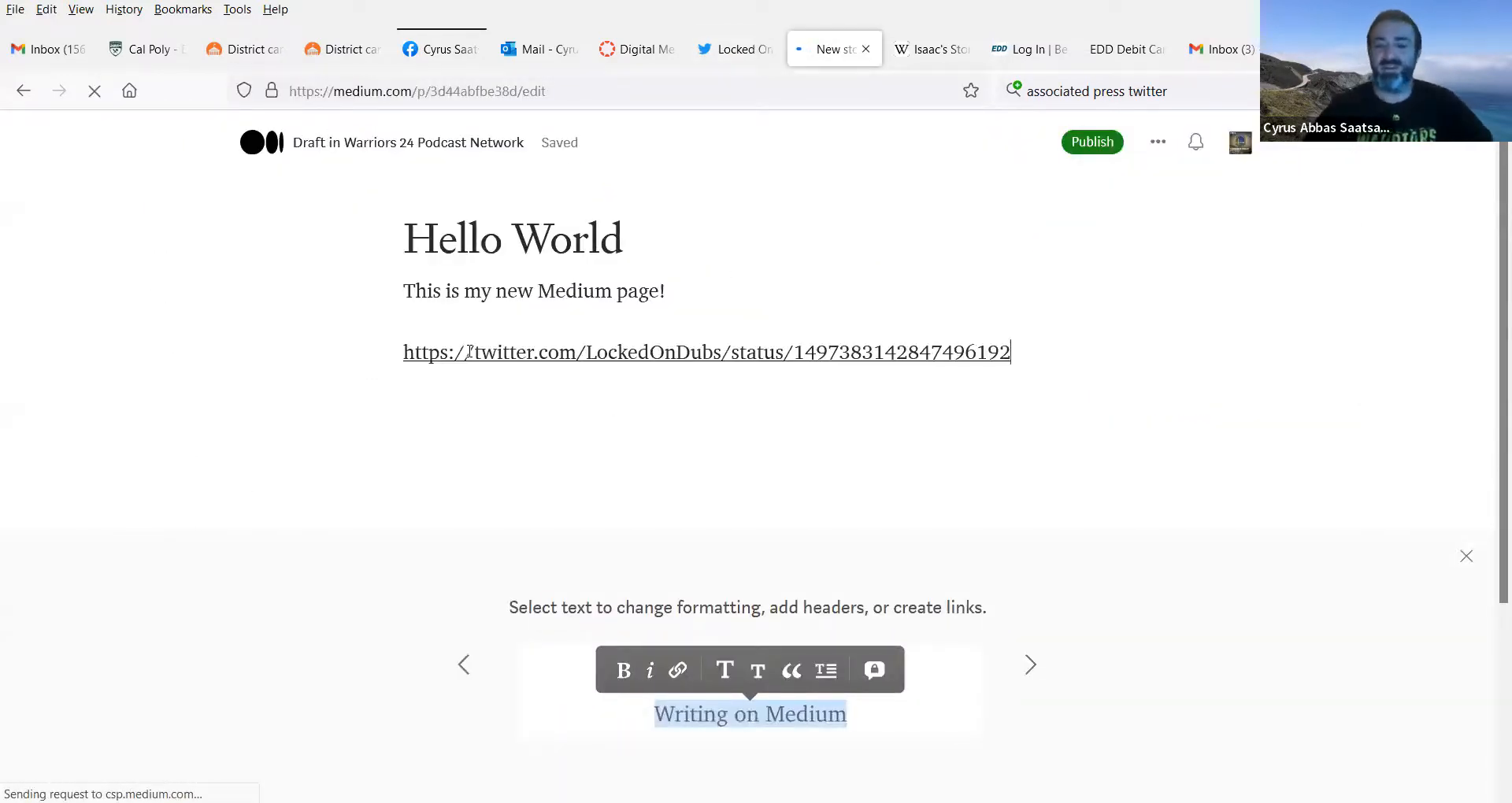
{"action": "key", "text": "Return"}
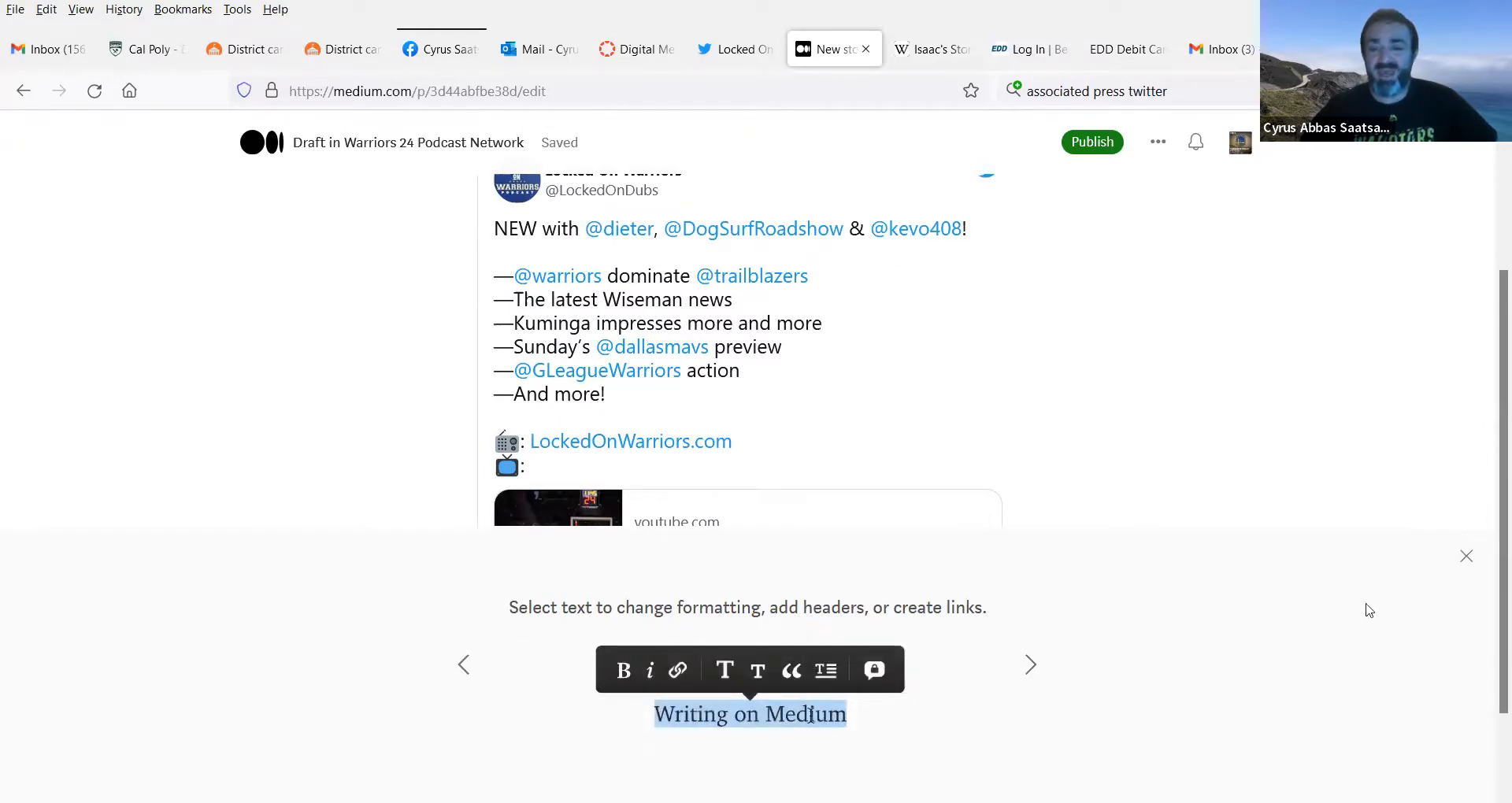
{"action": "left_click", "coordinate": [1466, 558]}
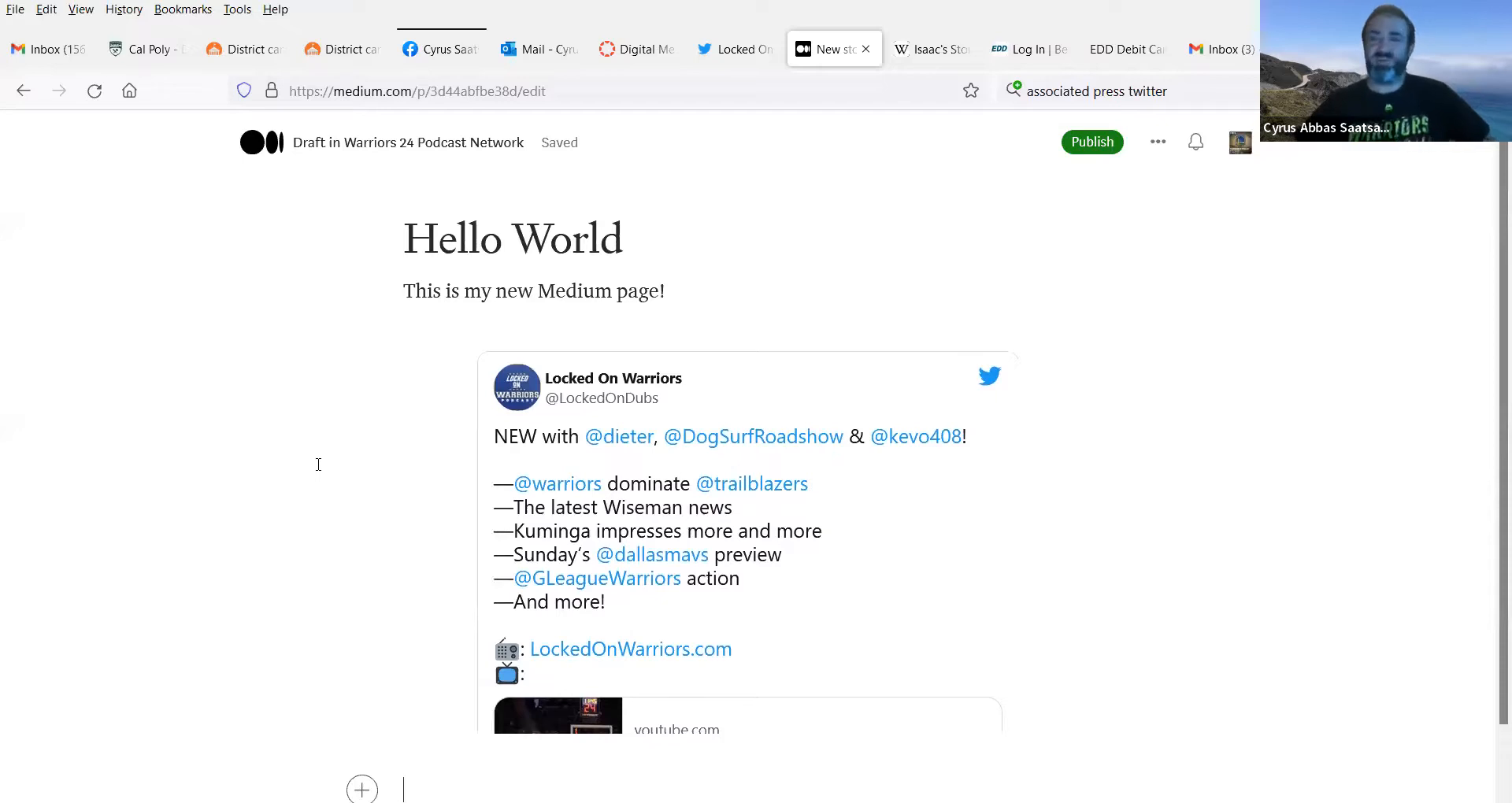
Step: View the story's publishing preview and tag options, and return to the draft without publishing
{"action": "left_click", "coordinate": [1091, 142]}
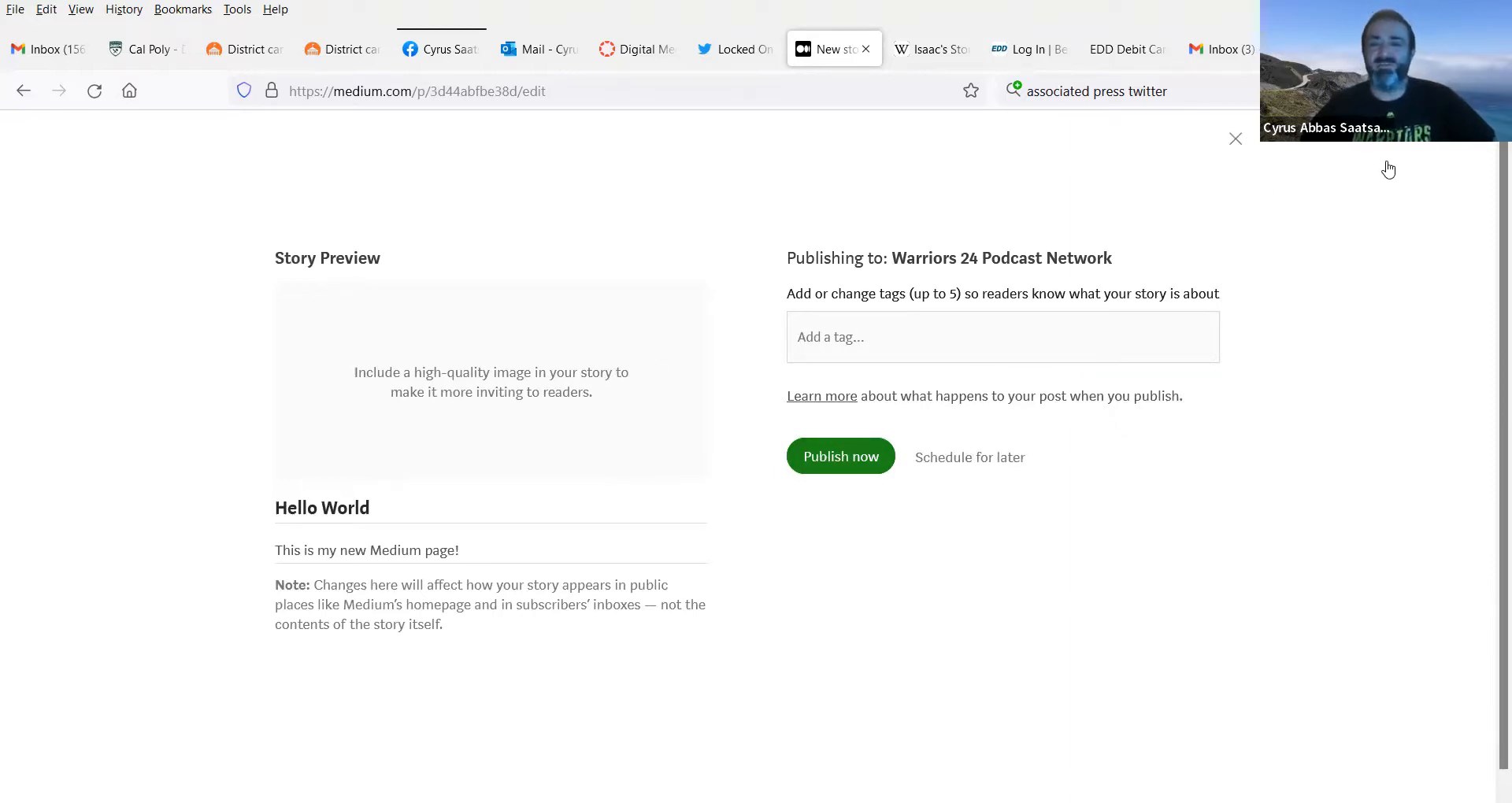
{"action": "left_click", "coordinate": [1236, 141]}
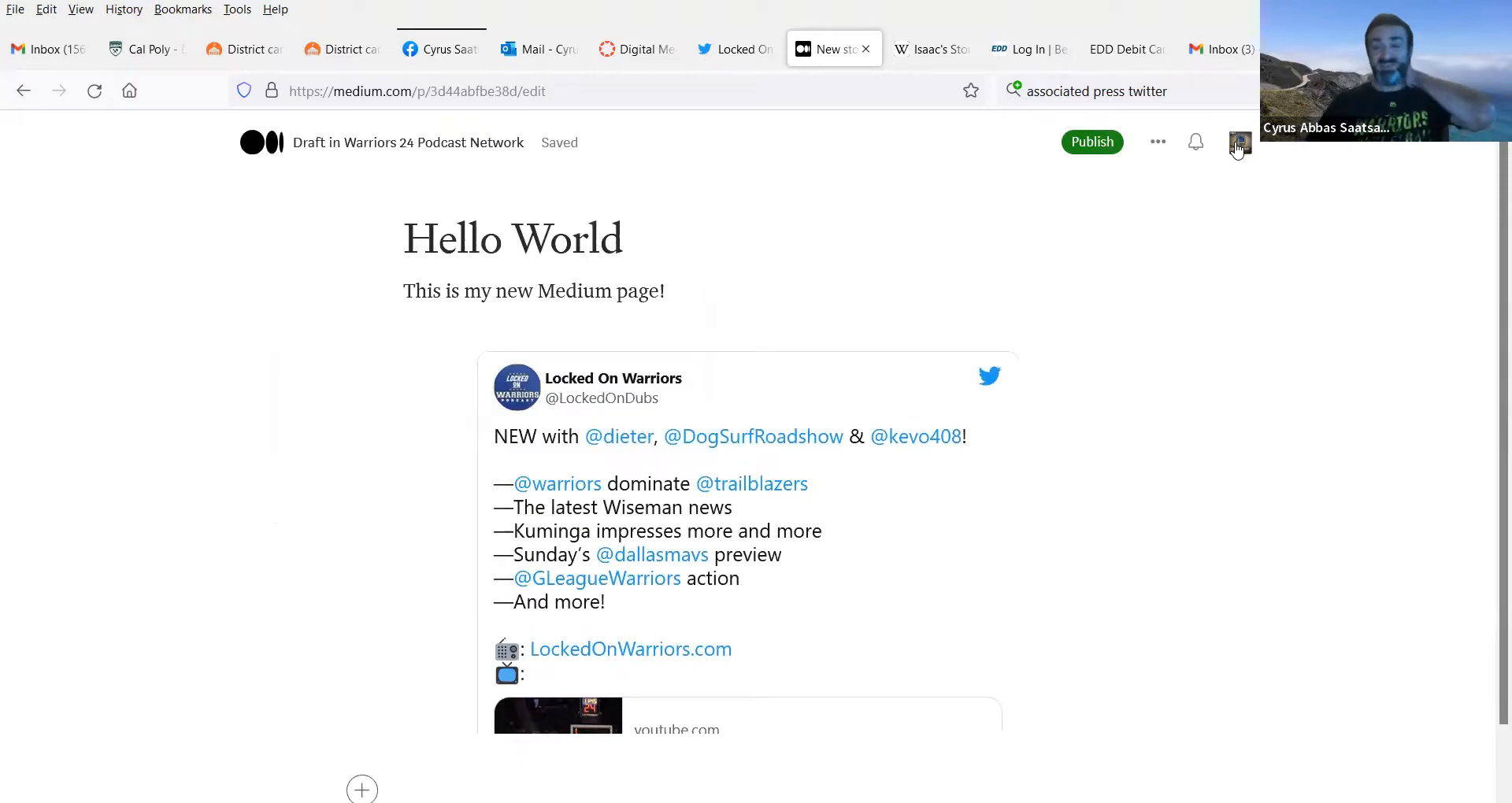